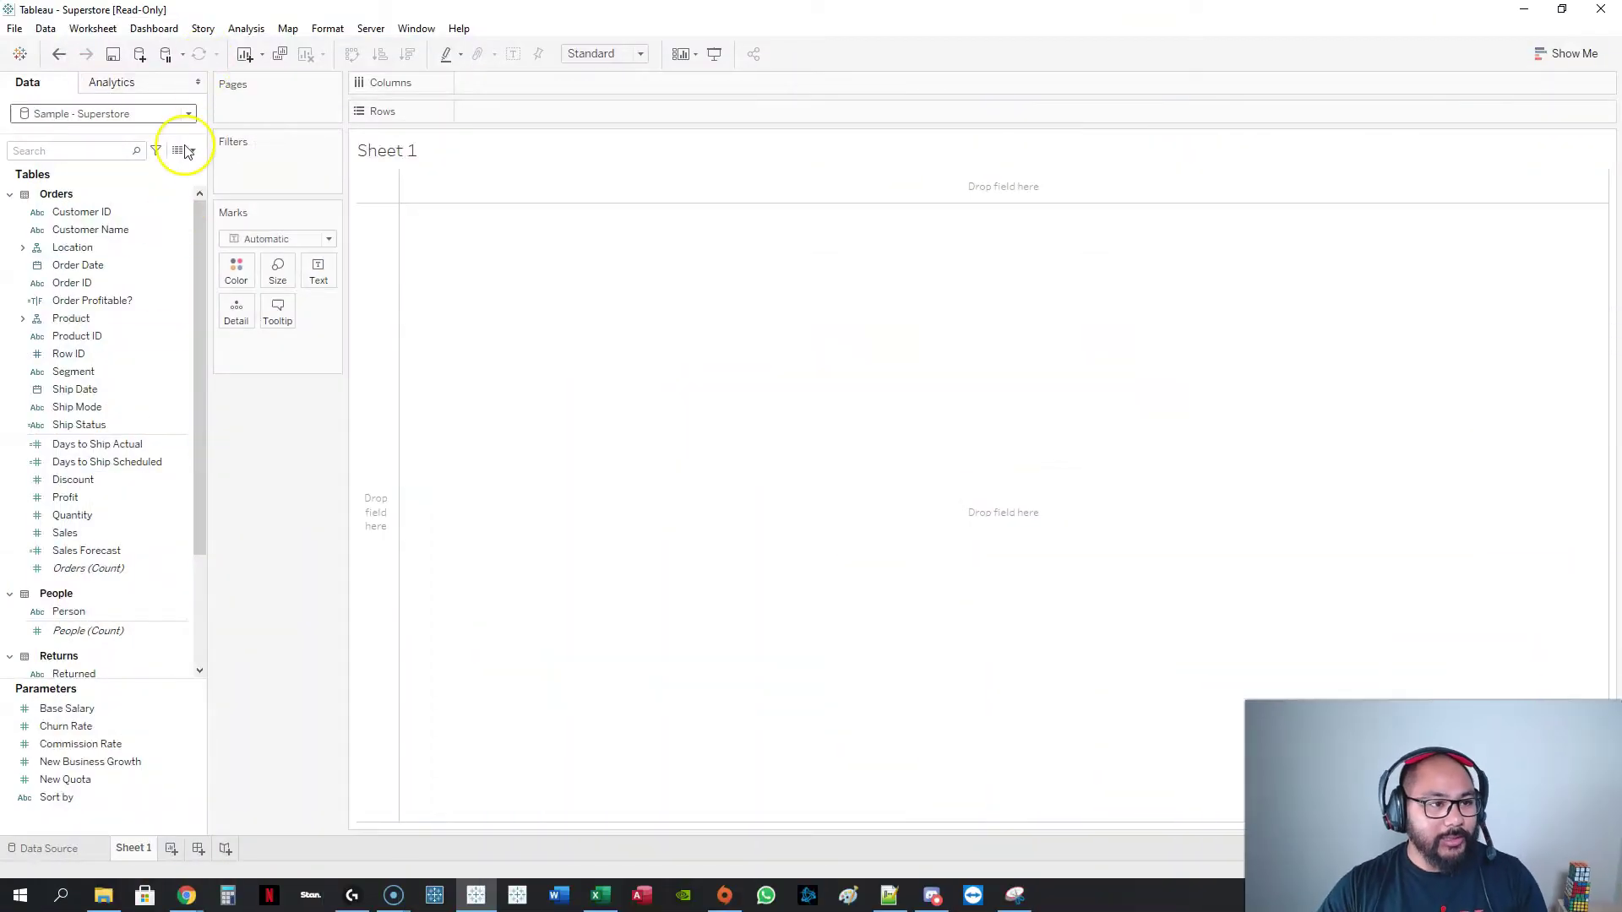
Step: Inspect the raw Superstore rows full-screen, selecting sample Category, Order Date and Profit values
{"action": "left_click", "coordinate": [177, 150]}
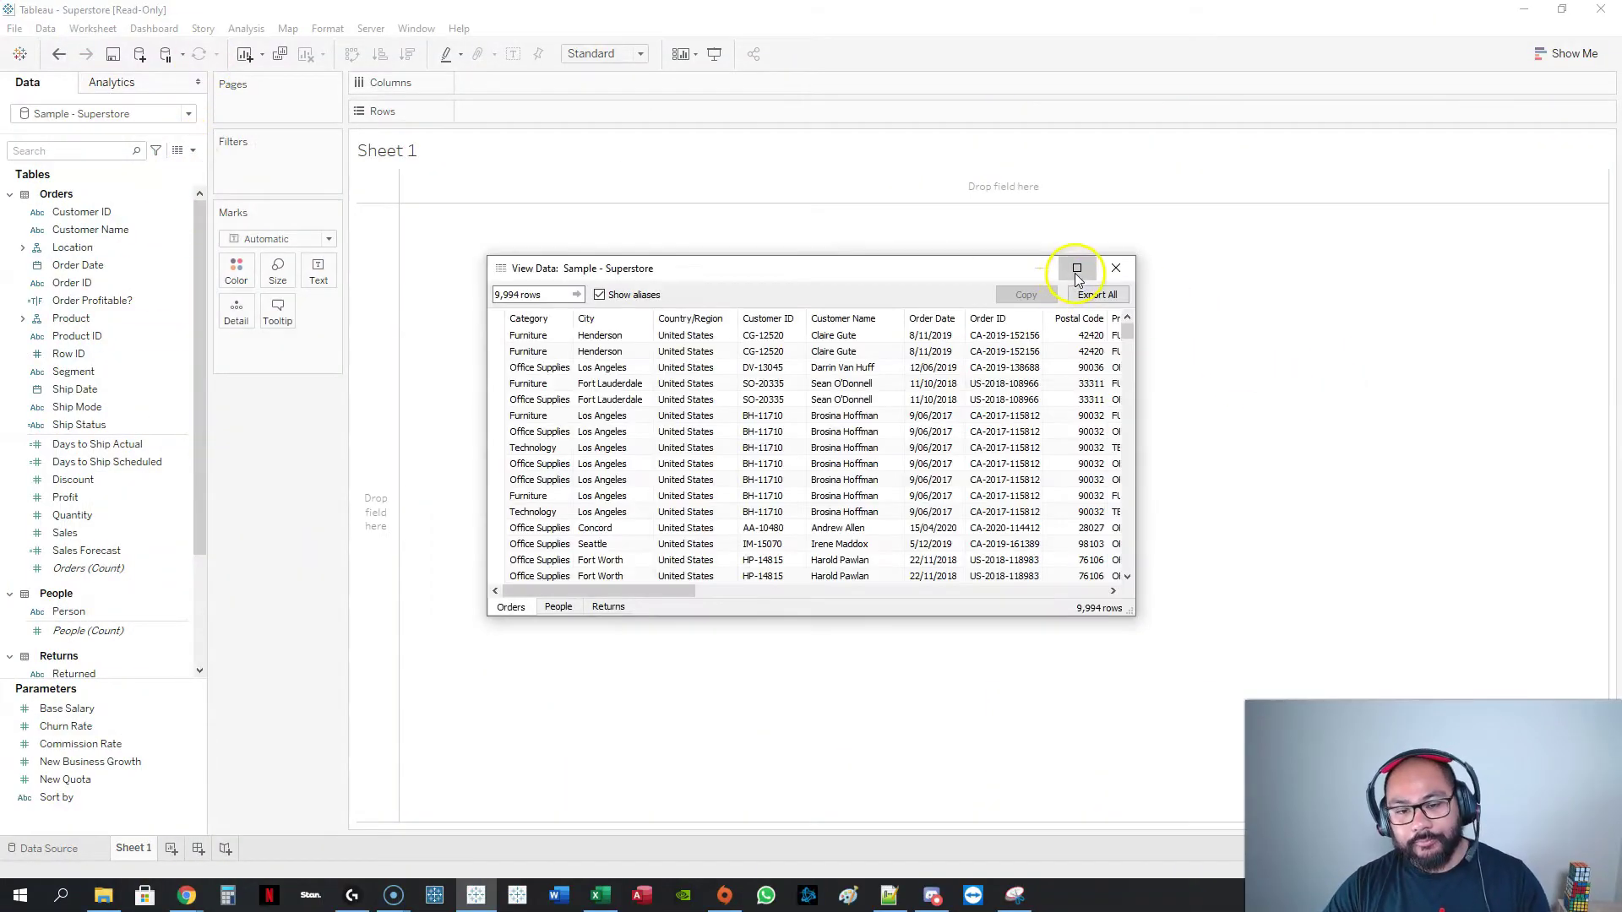
{"action": "left_click", "coordinate": [1076, 266]}
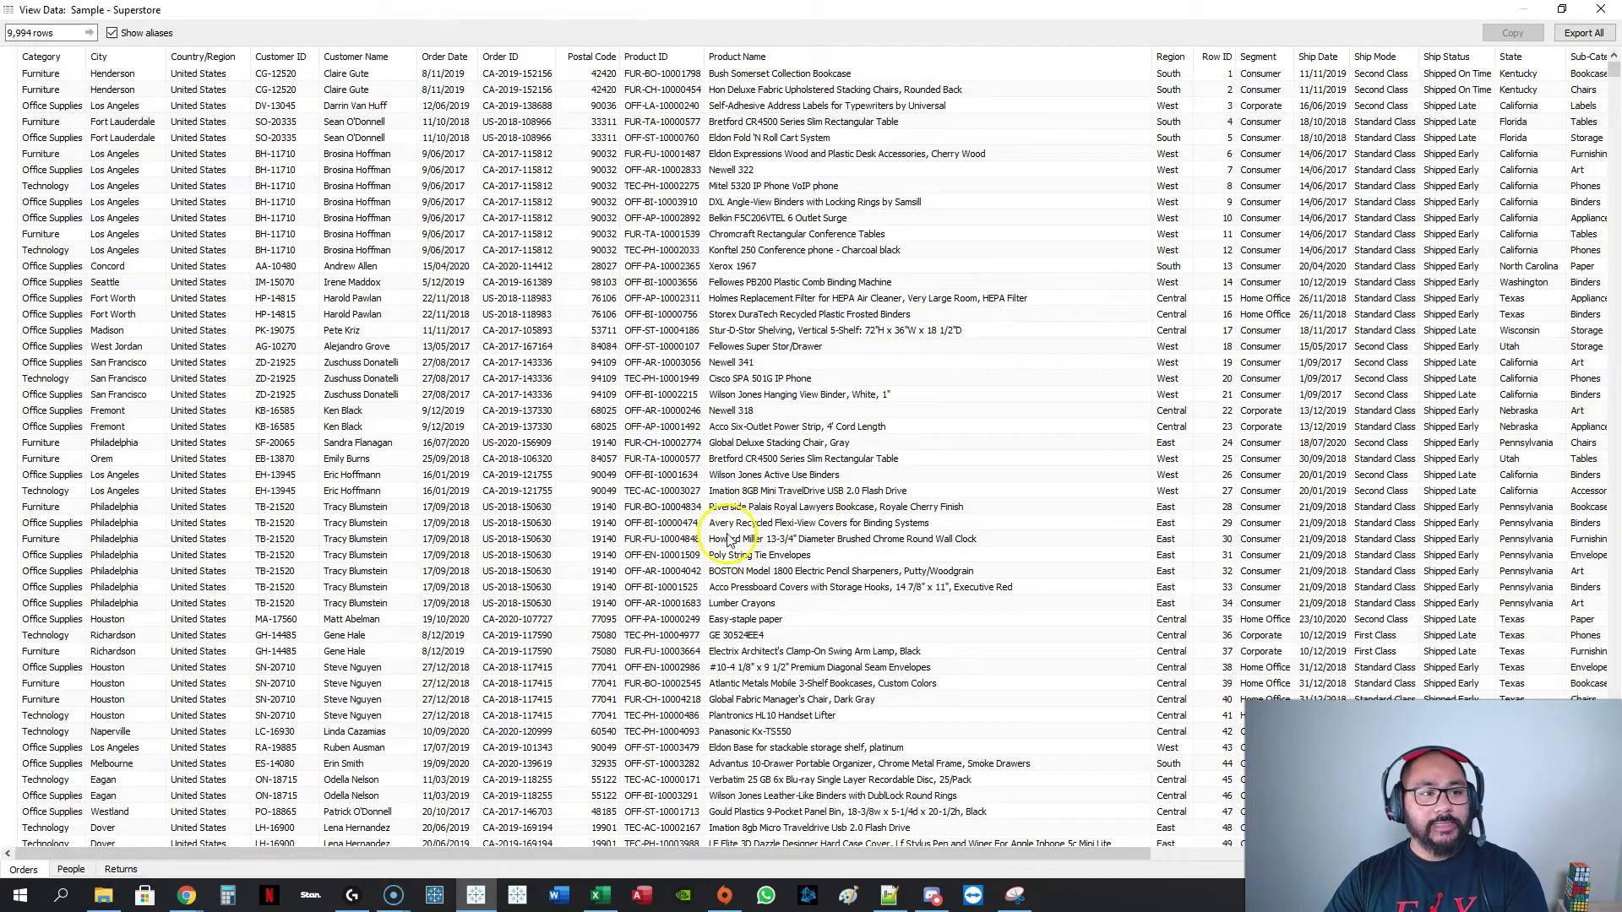
{"action": "left_click_drag", "start_coordinate": [52, 89], "coordinate": [52, 411]}
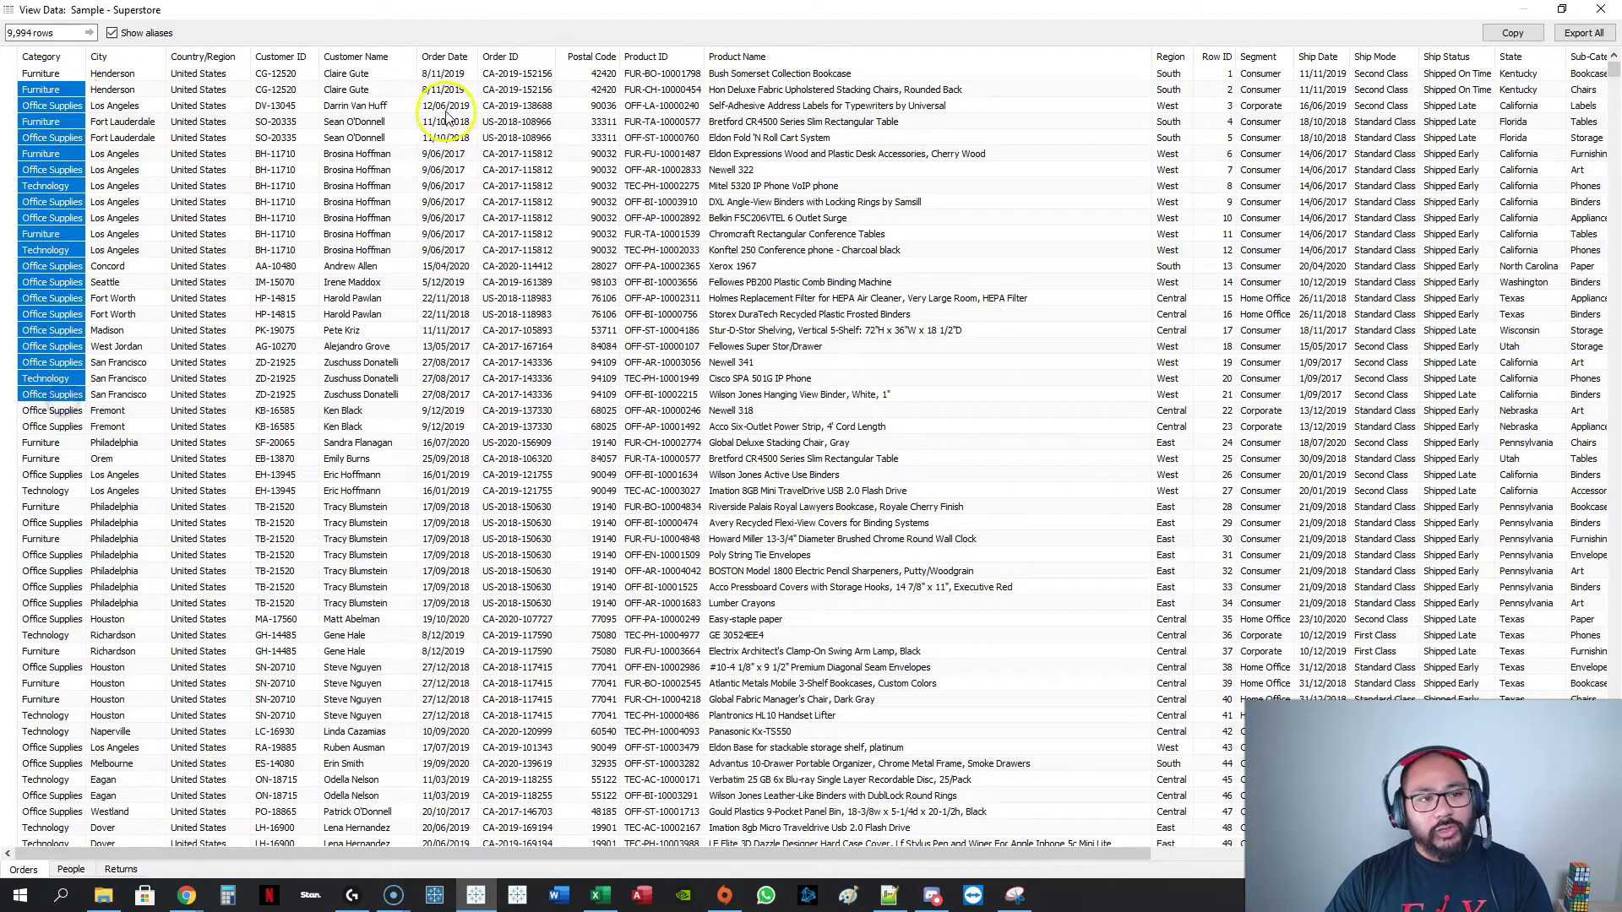
{"action": "left_click_drag", "start_coordinate": [446, 105], "coordinate": [461, 425]}
{"action": "left_click_drag", "start_coordinate": [591, 106], "coordinate": [591, 523]}
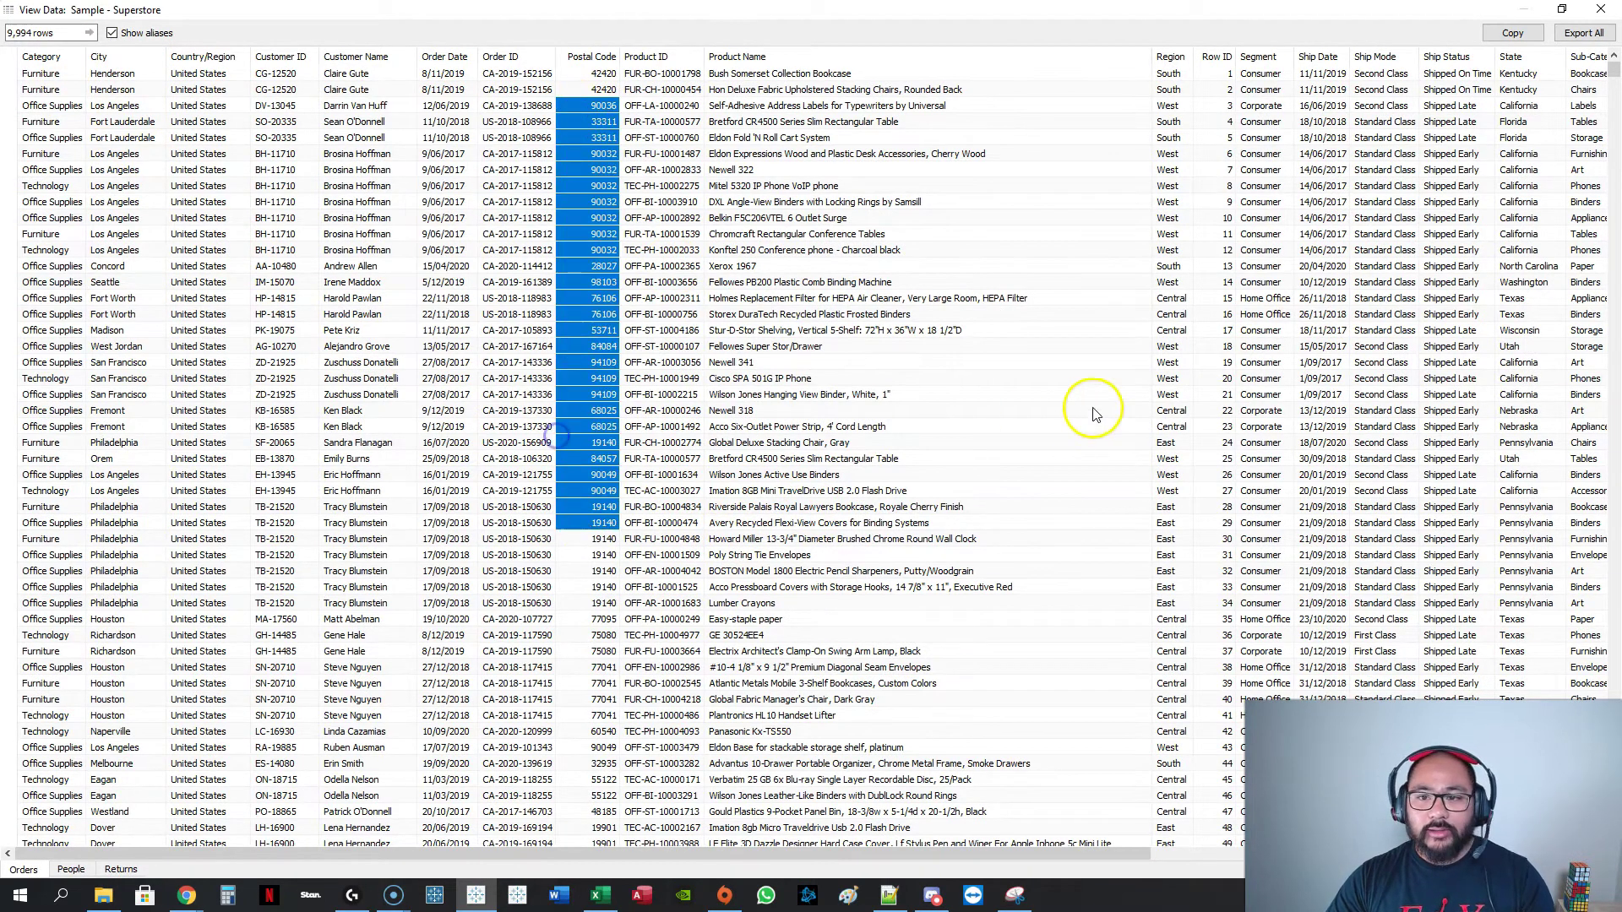
{"action": "scroll", "coordinate": [1052, 389], "scroll_direction": "down", "scroll_amount": 5}
{"action": "scroll", "coordinate": [1052, 389], "scroll_direction": "up", "scroll_amount": 5}
{"action": "left_click_drag", "start_coordinate": [874, 851], "coordinate": [1315, 851]}
{"action": "left_click_drag", "start_coordinate": [1370, 106], "coordinate": [1345, 569]}
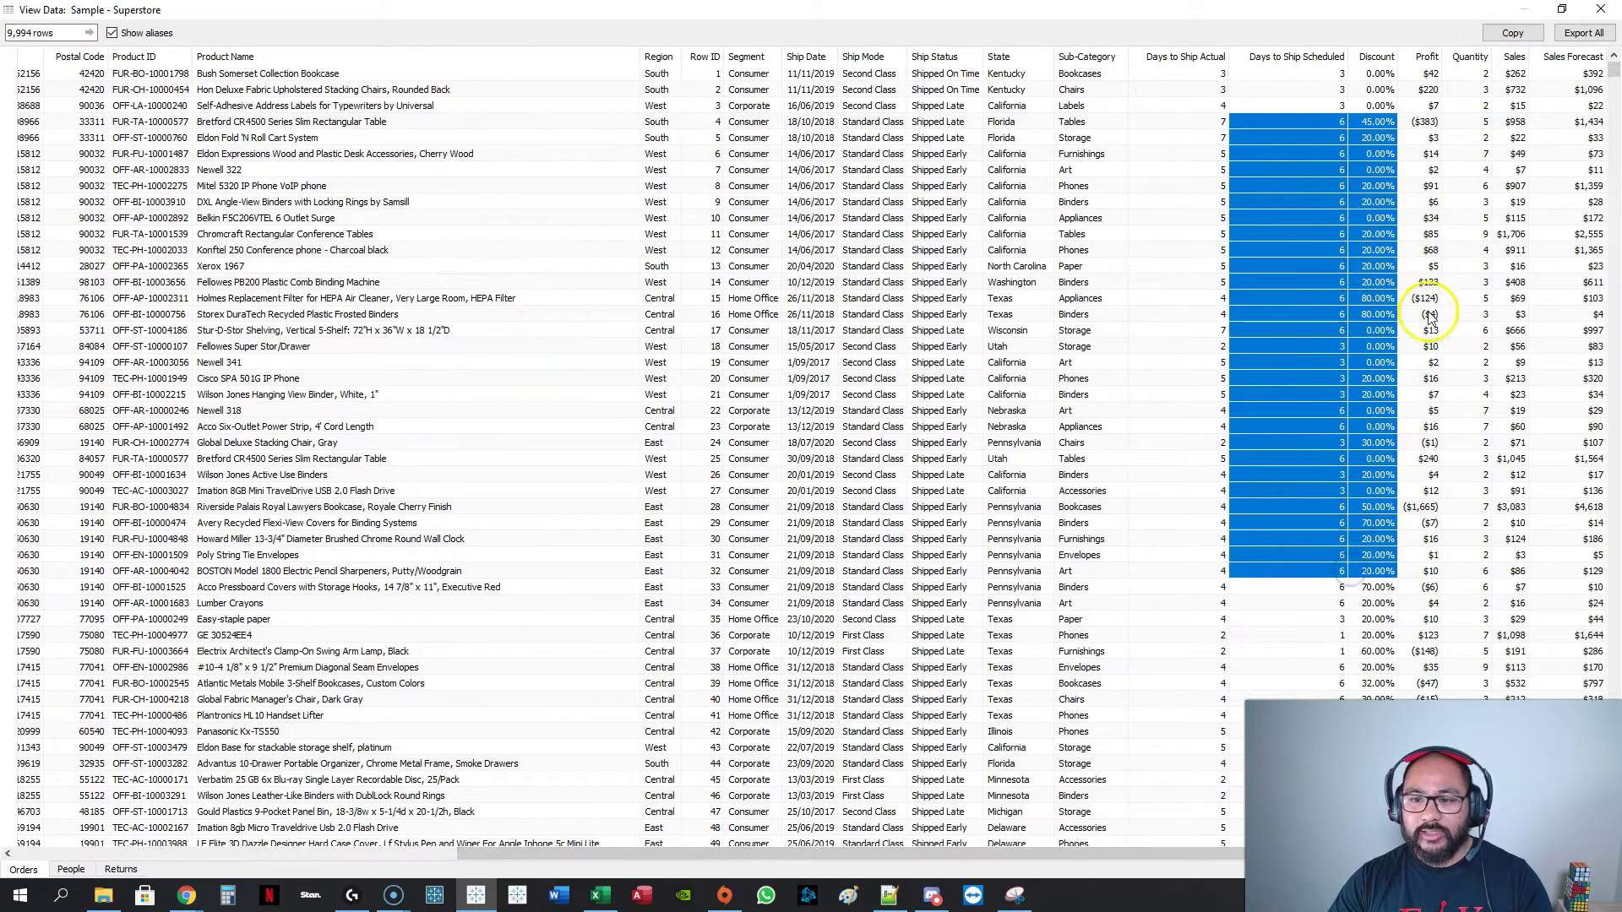
{"action": "left_click", "coordinate": [1425, 300]}
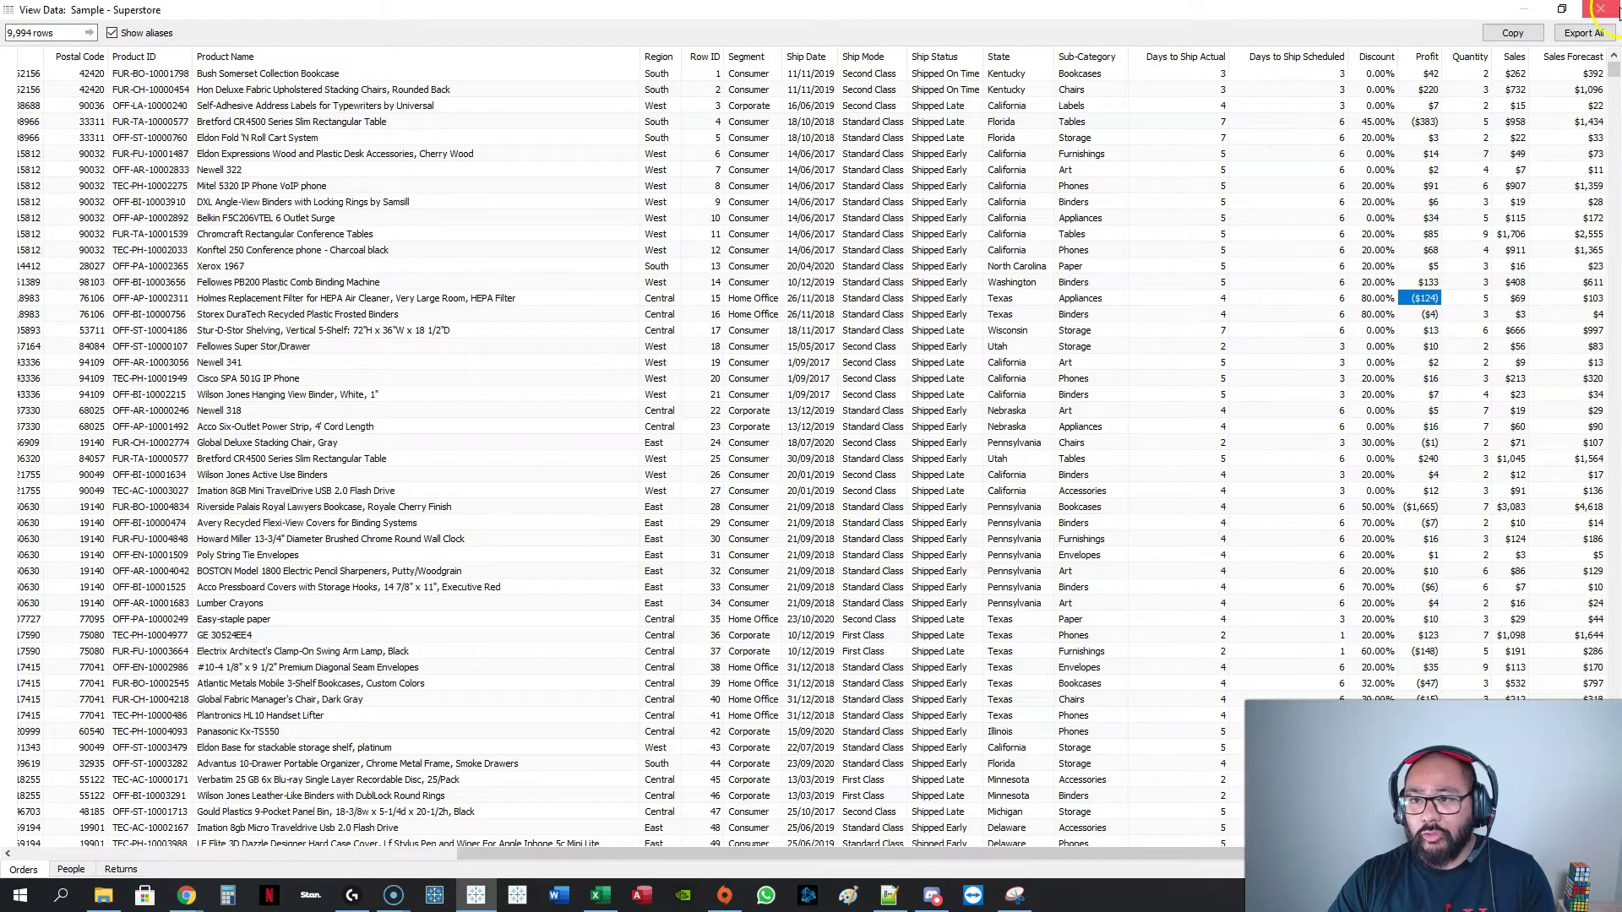
{"action": "left_click", "coordinate": [1602, 10]}
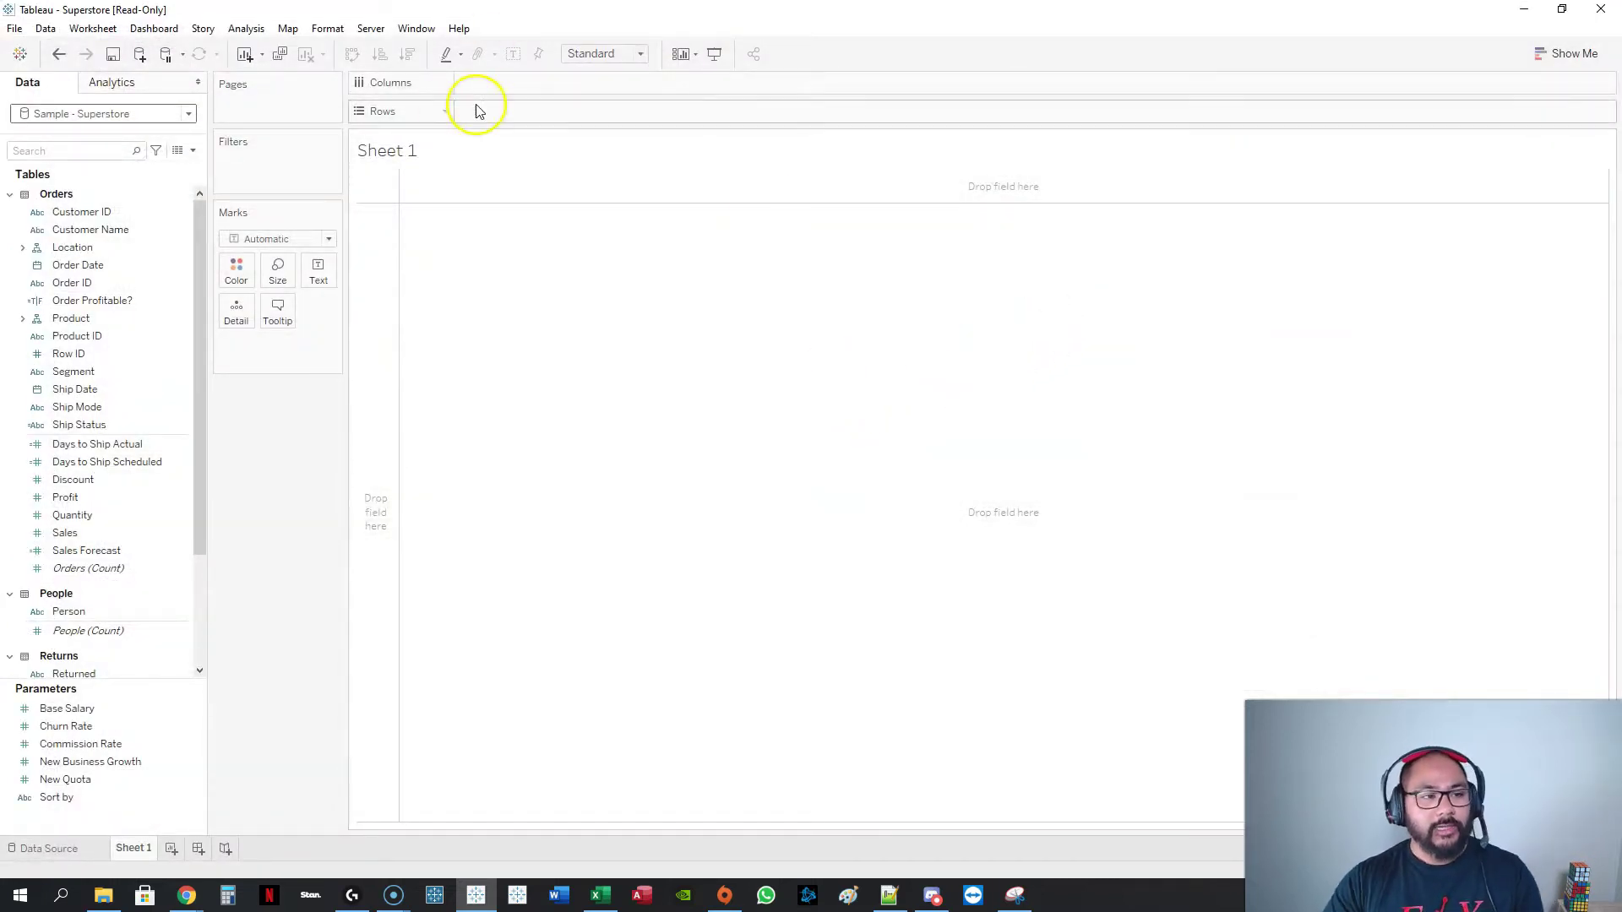
Step: Expand the Location hierarchy and plot each State on a US map
{"action": "left_click", "coordinate": [84, 213]}
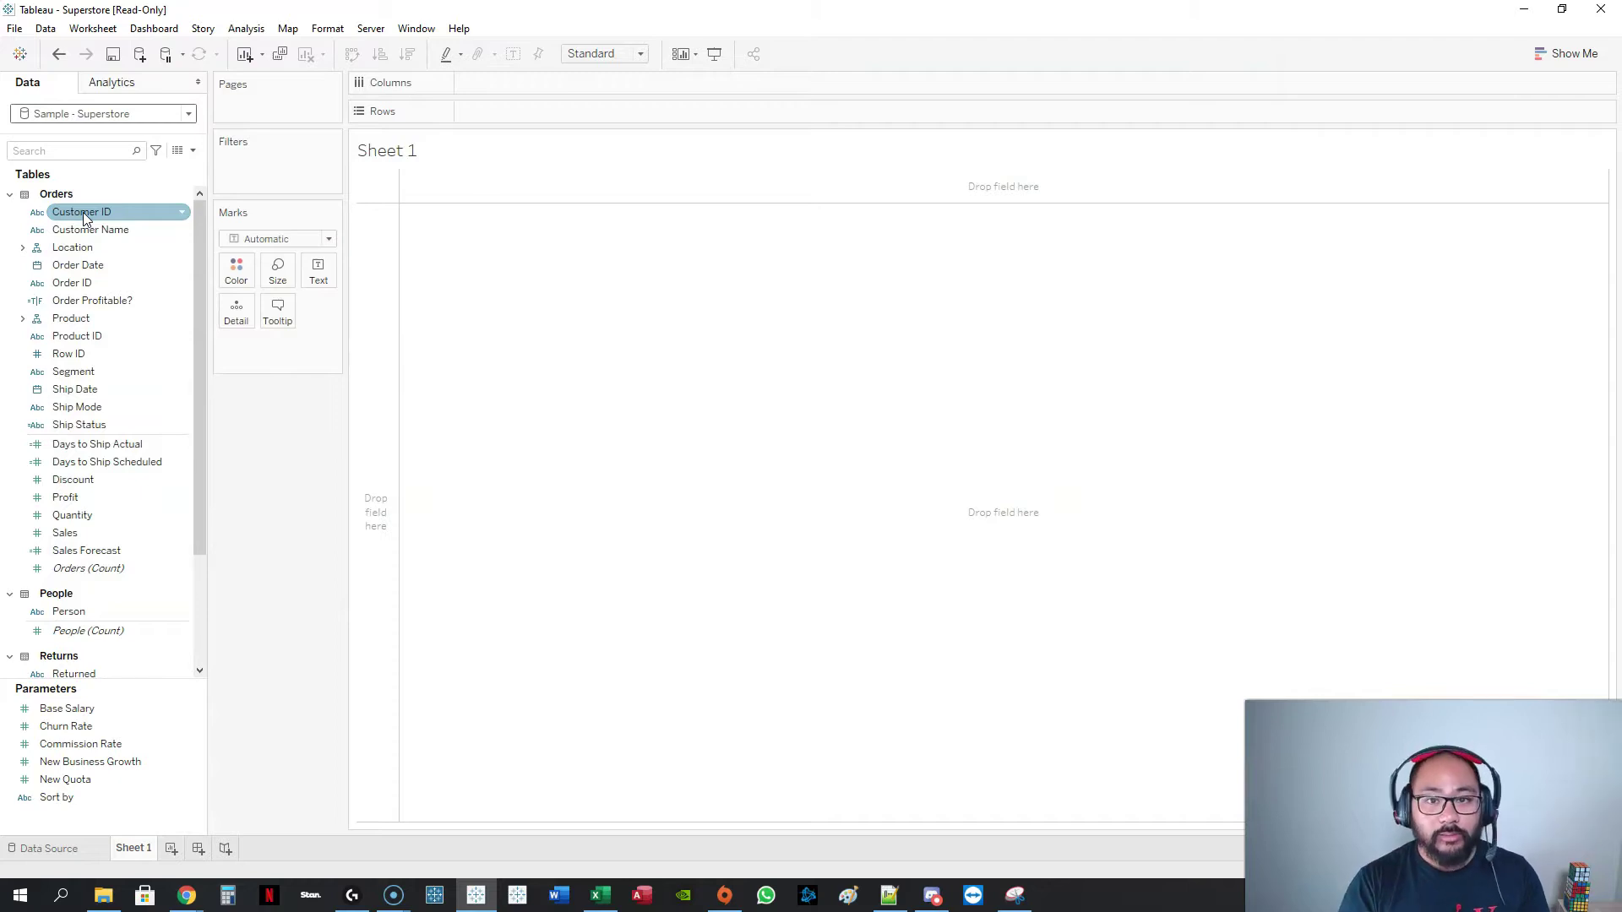
{"action": "left_click", "coordinate": [23, 248]}
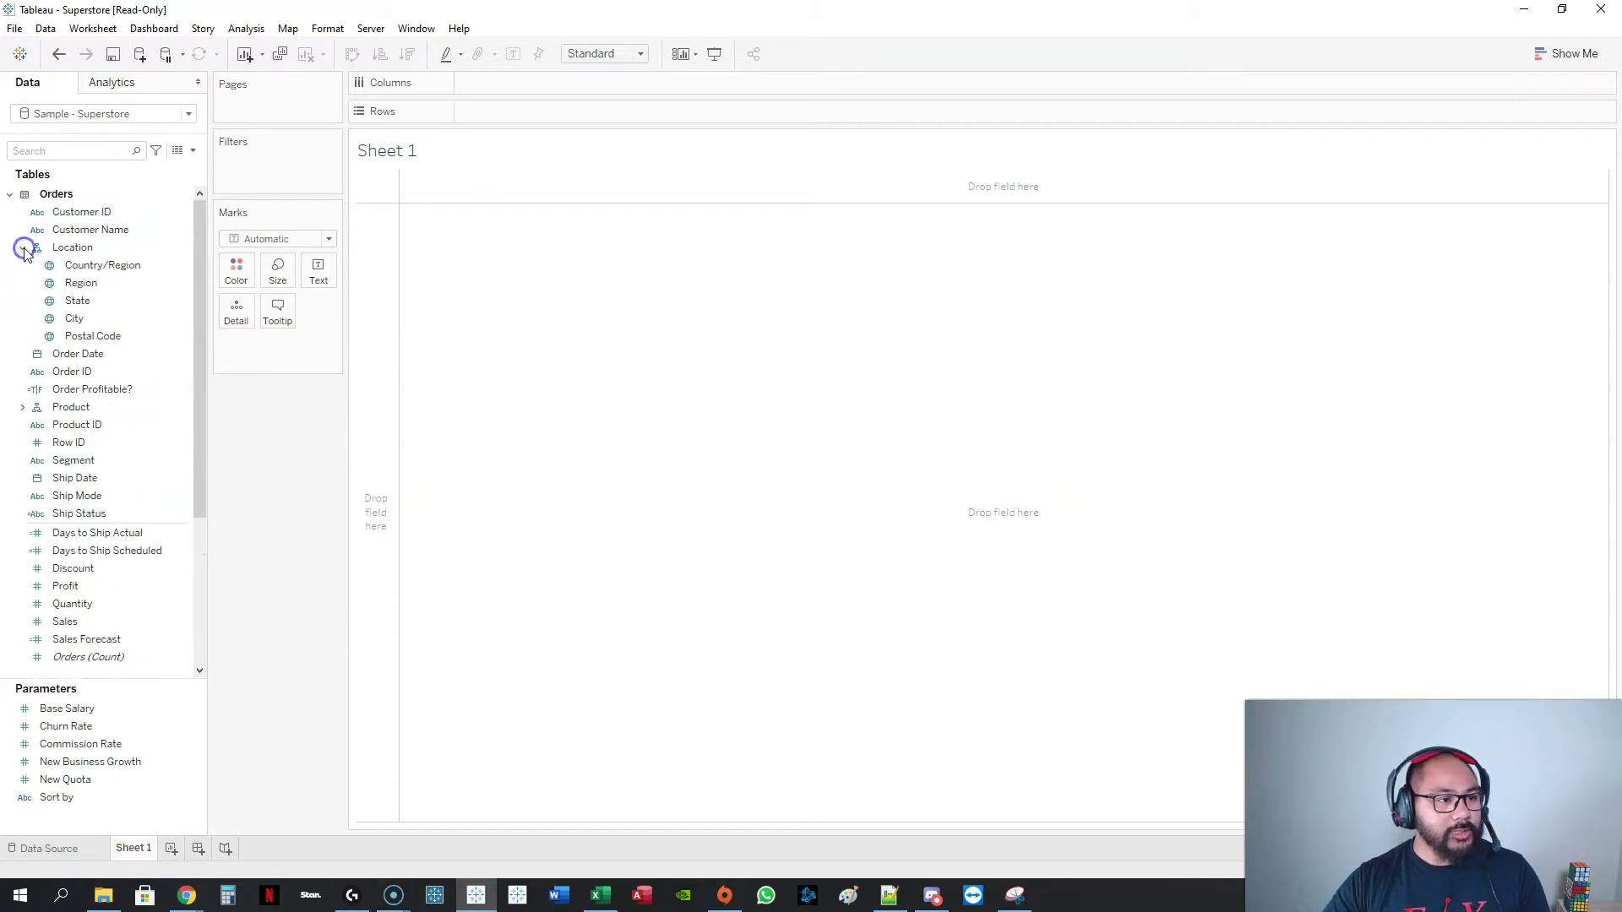
{"action": "double_click", "coordinate": [88, 306]}
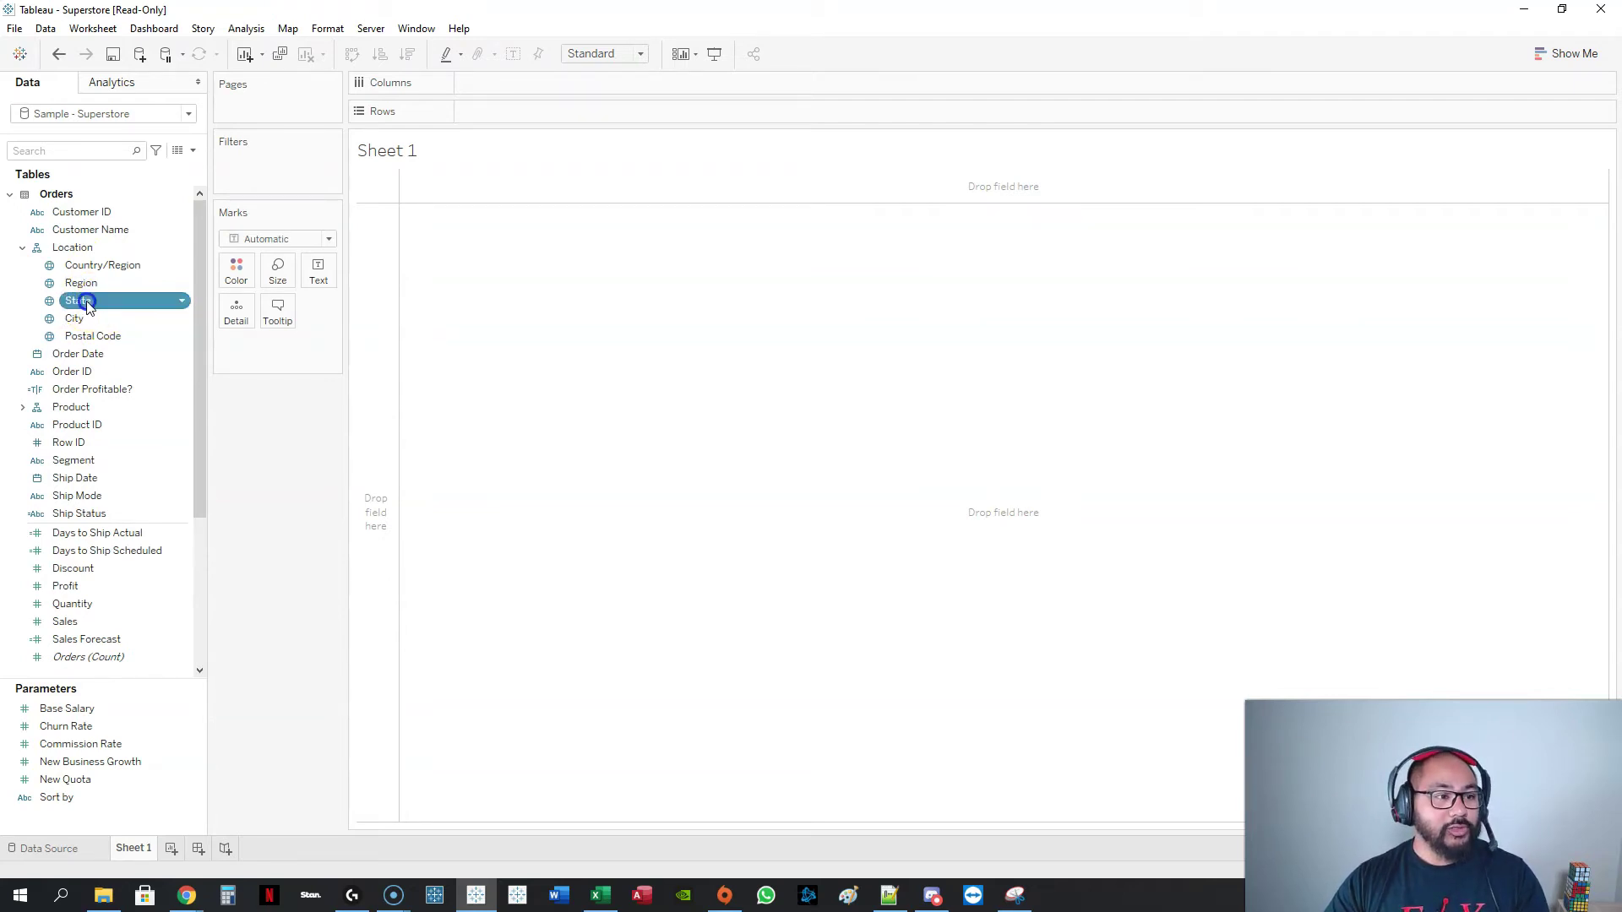
Step: Change the Marks type from Automatic to Map so the states fill as shapes
{"action": "left_click", "coordinate": [140, 312]}
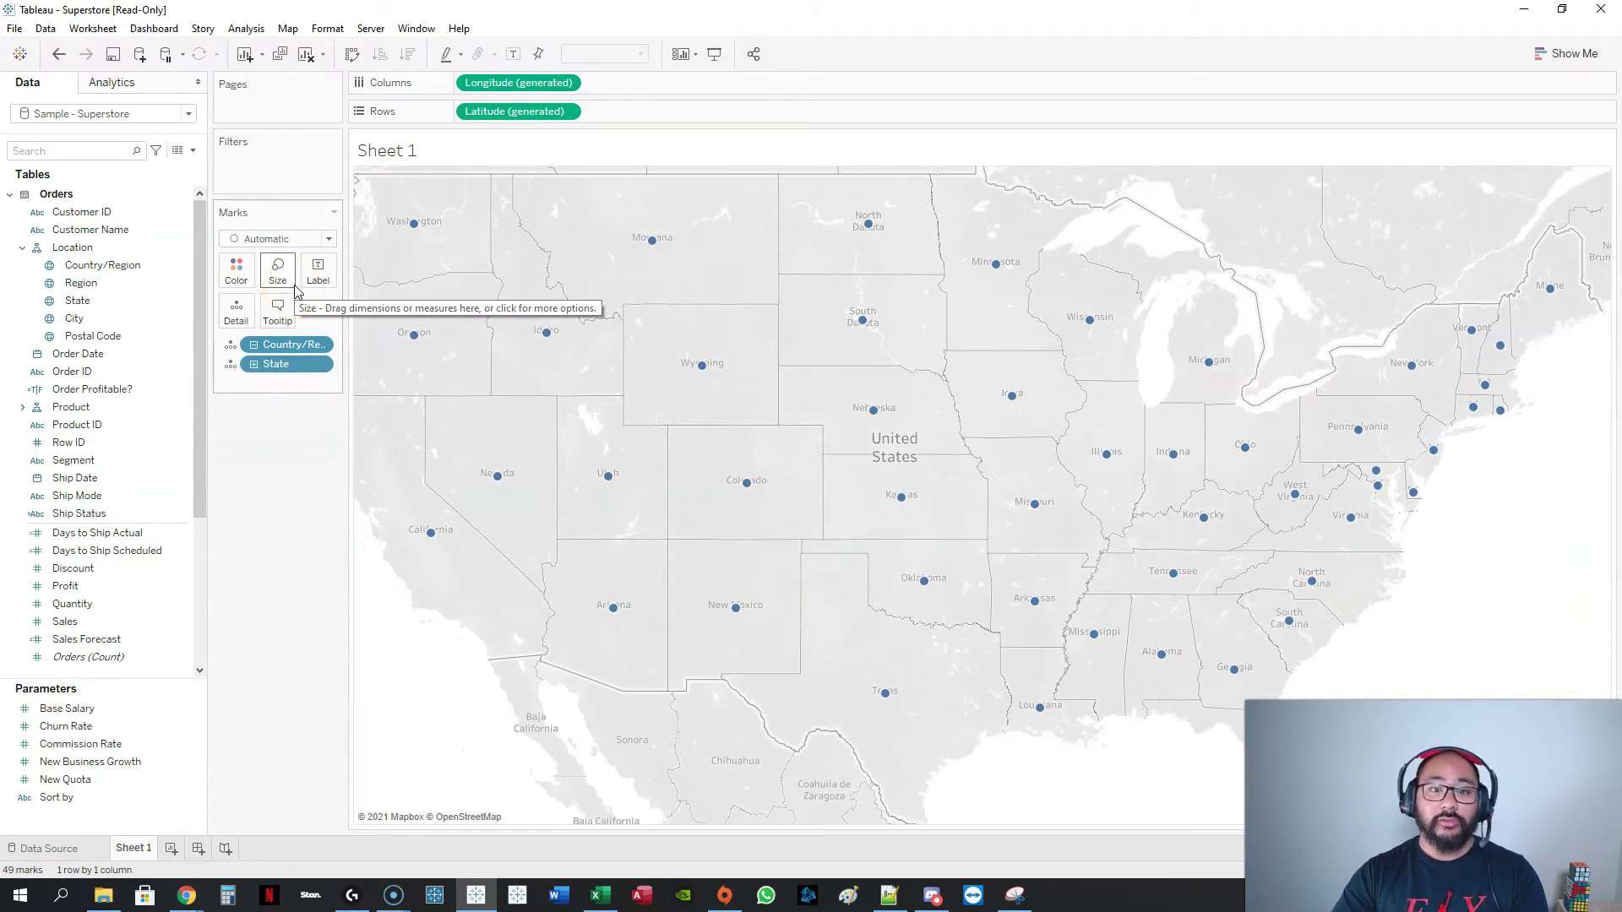
{"action": "left_click", "coordinate": [321, 239]}
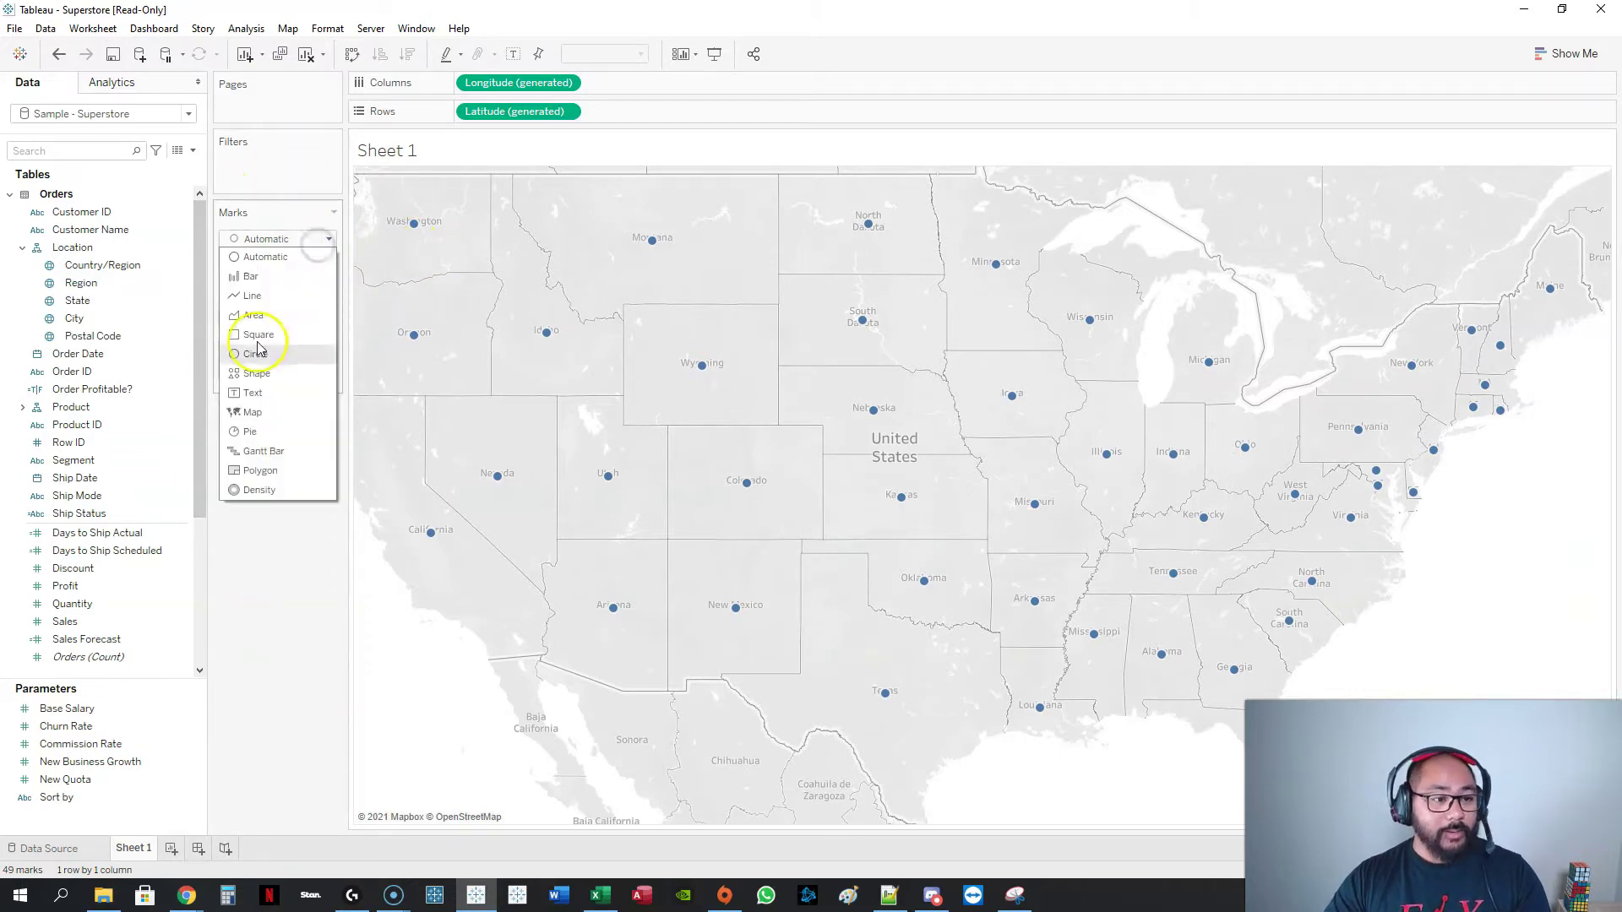
{"action": "left_click", "coordinate": [253, 412]}
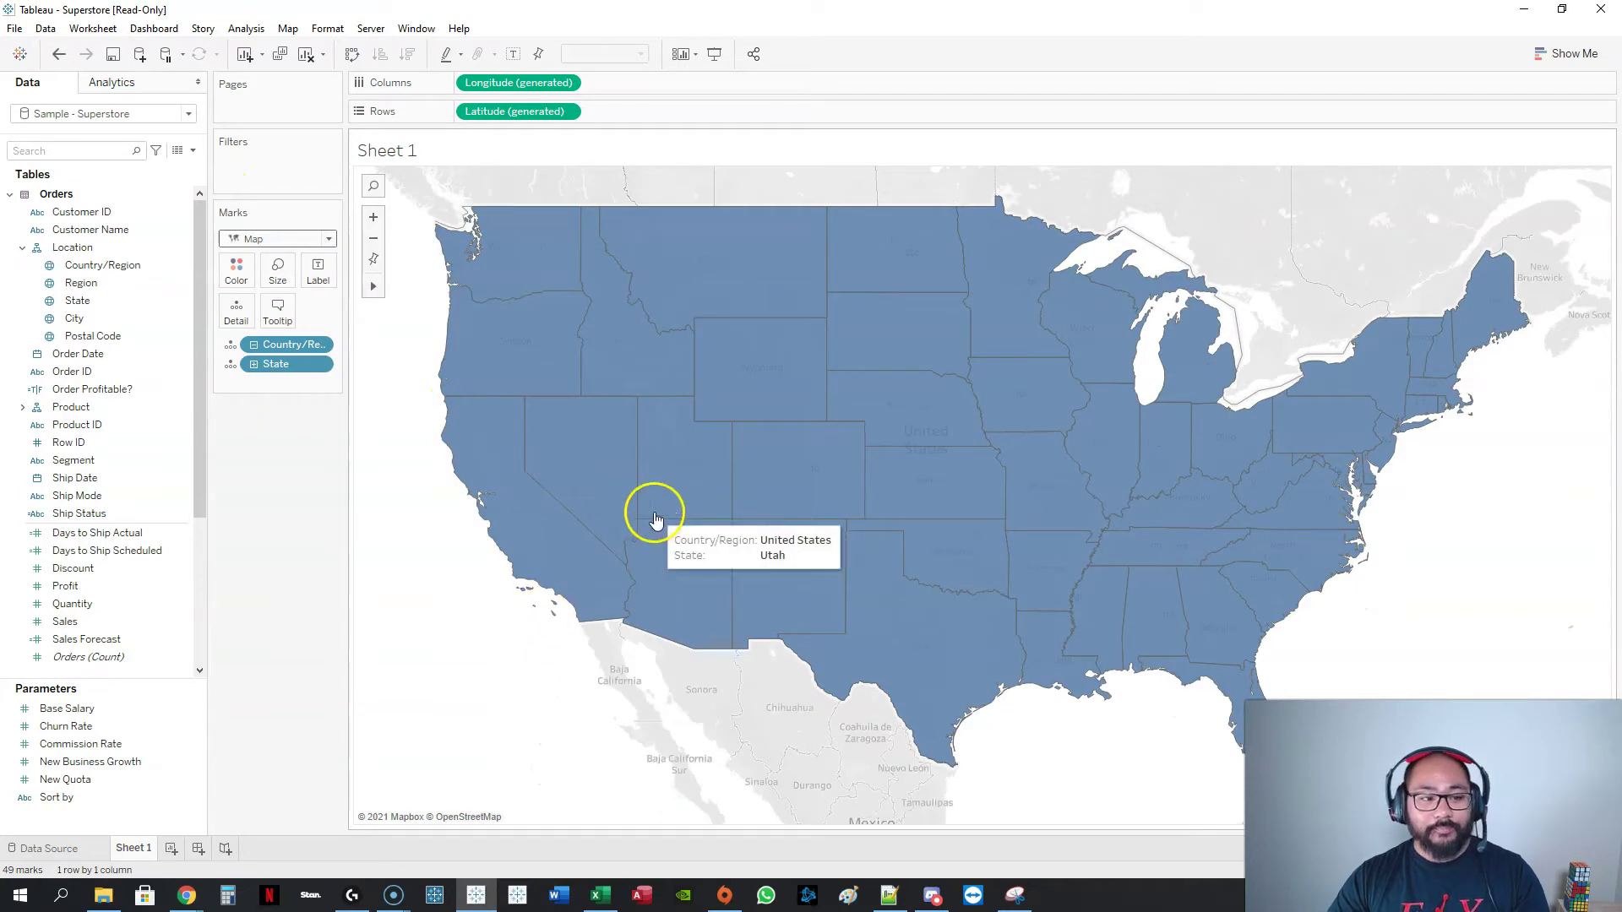
{"action": "left_click", "coordinate": [90, 587]}
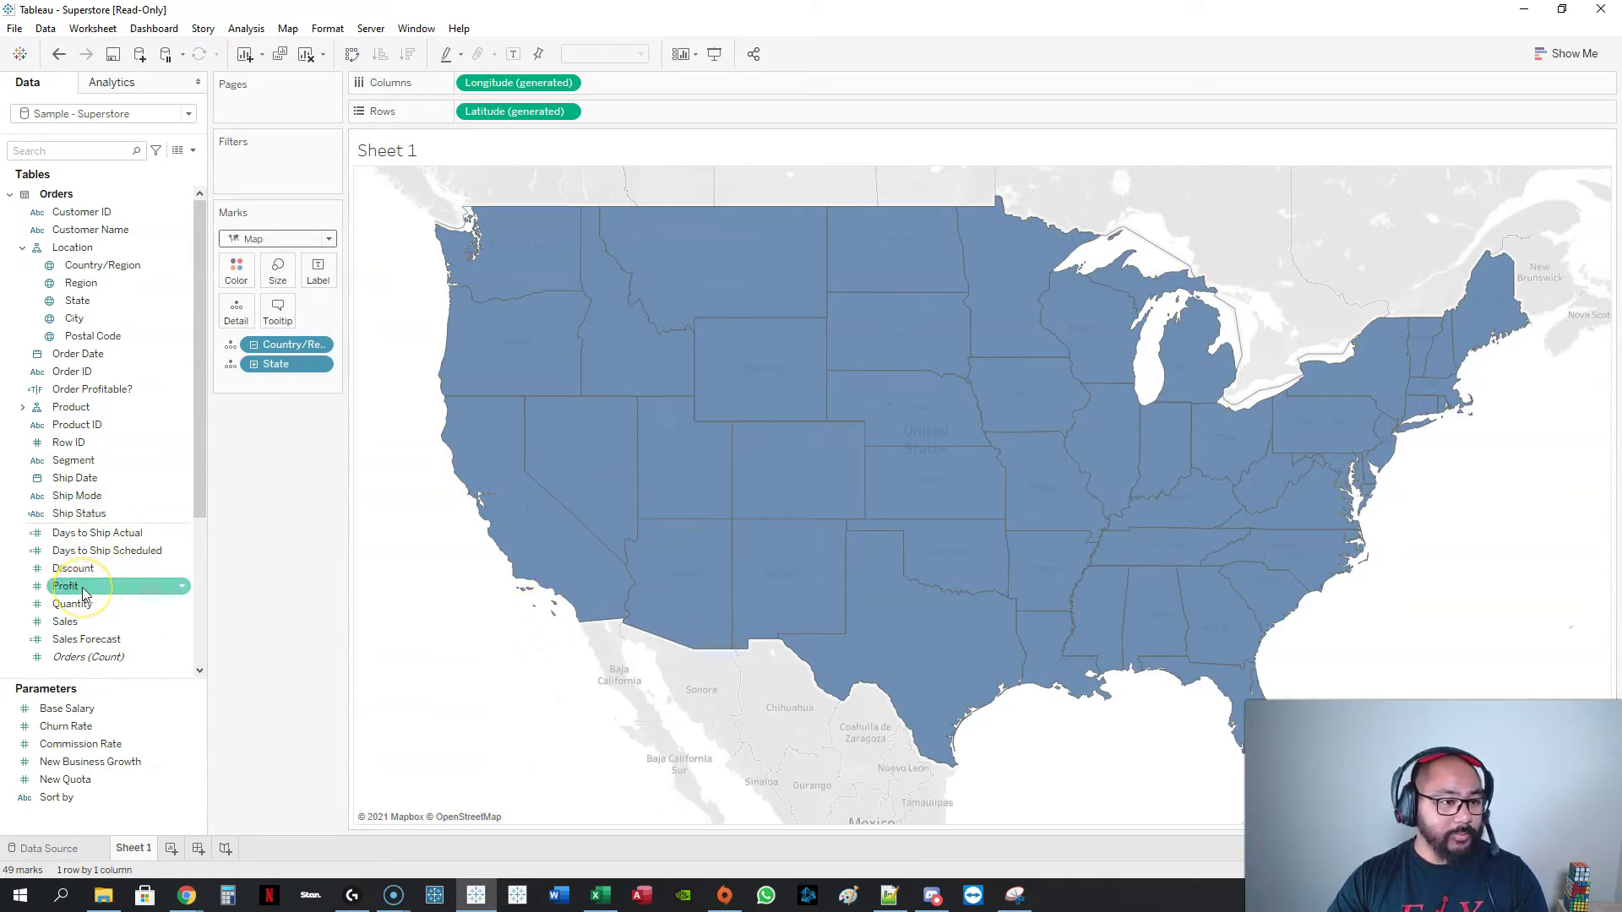
Step: Colour the states by SUM(Profit) and select 13 central and western states to inspect
{"action": "double_click", "coordinate": [82, 594]}
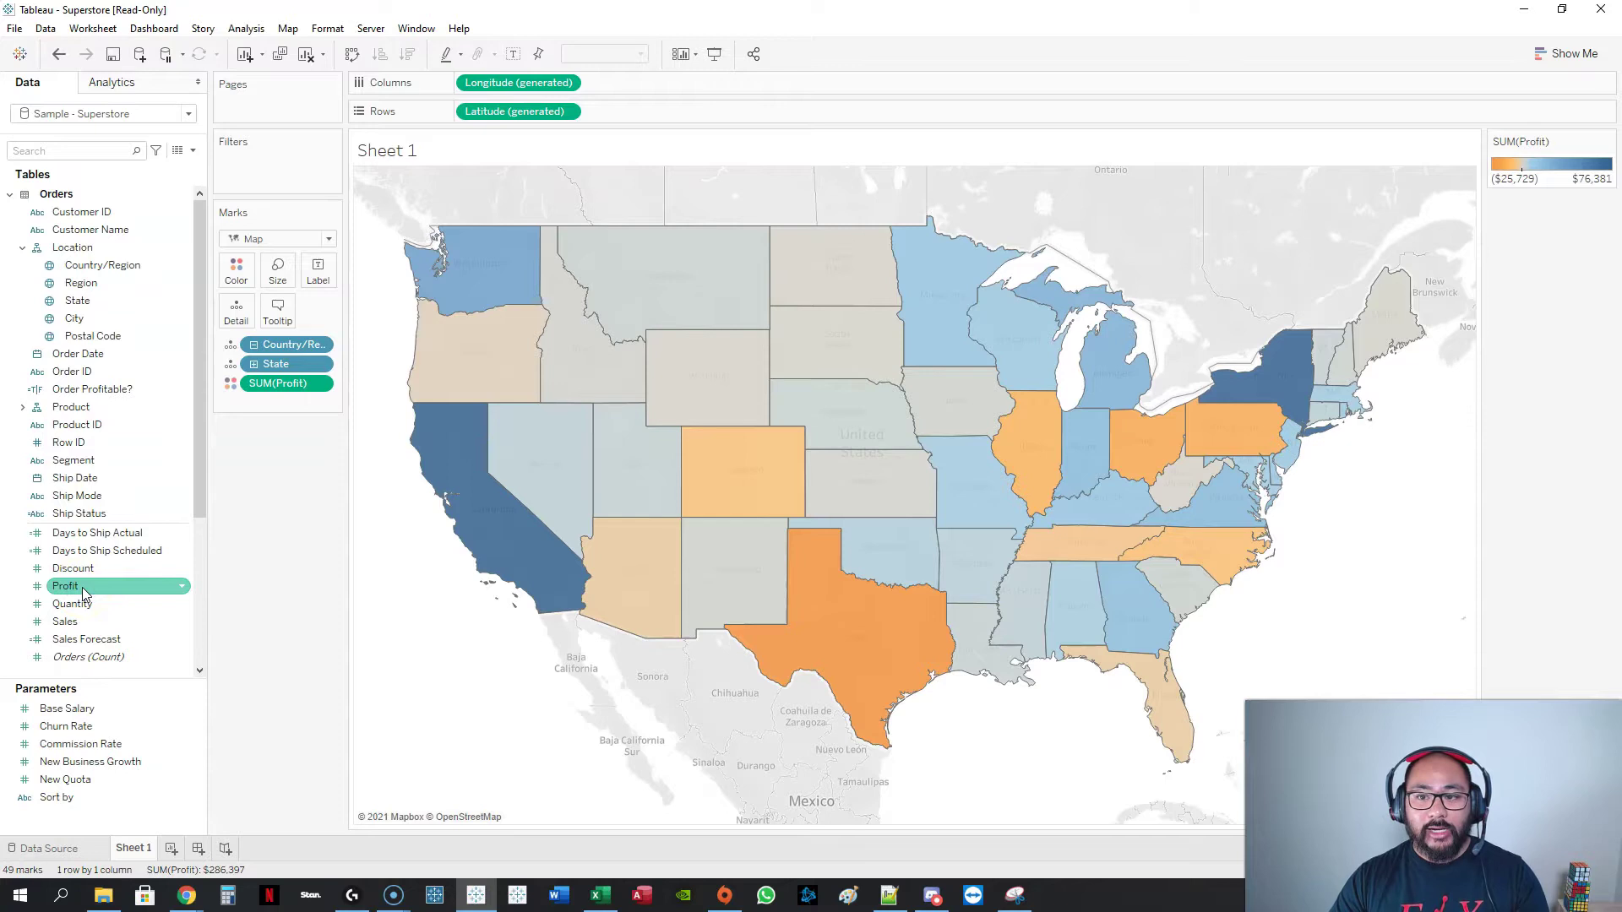
{"action": "mouse_move", "coordinate": [834, 669]}
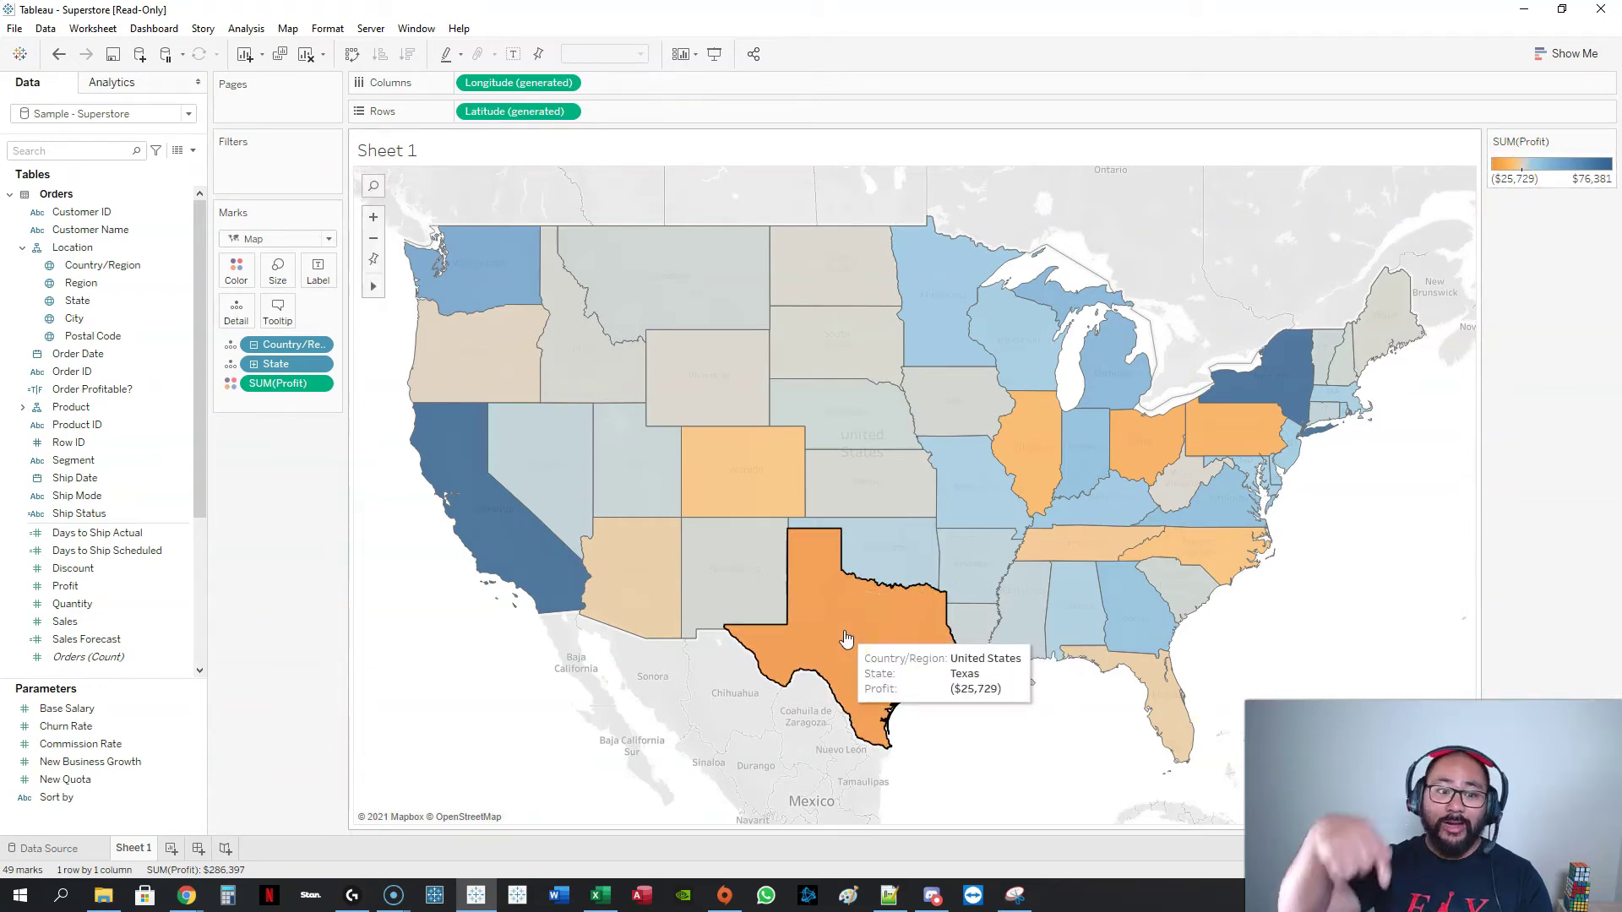
{"action": "left_click_drag", "start_coordinate": [574, 308], "coordinate": [984, 491]}
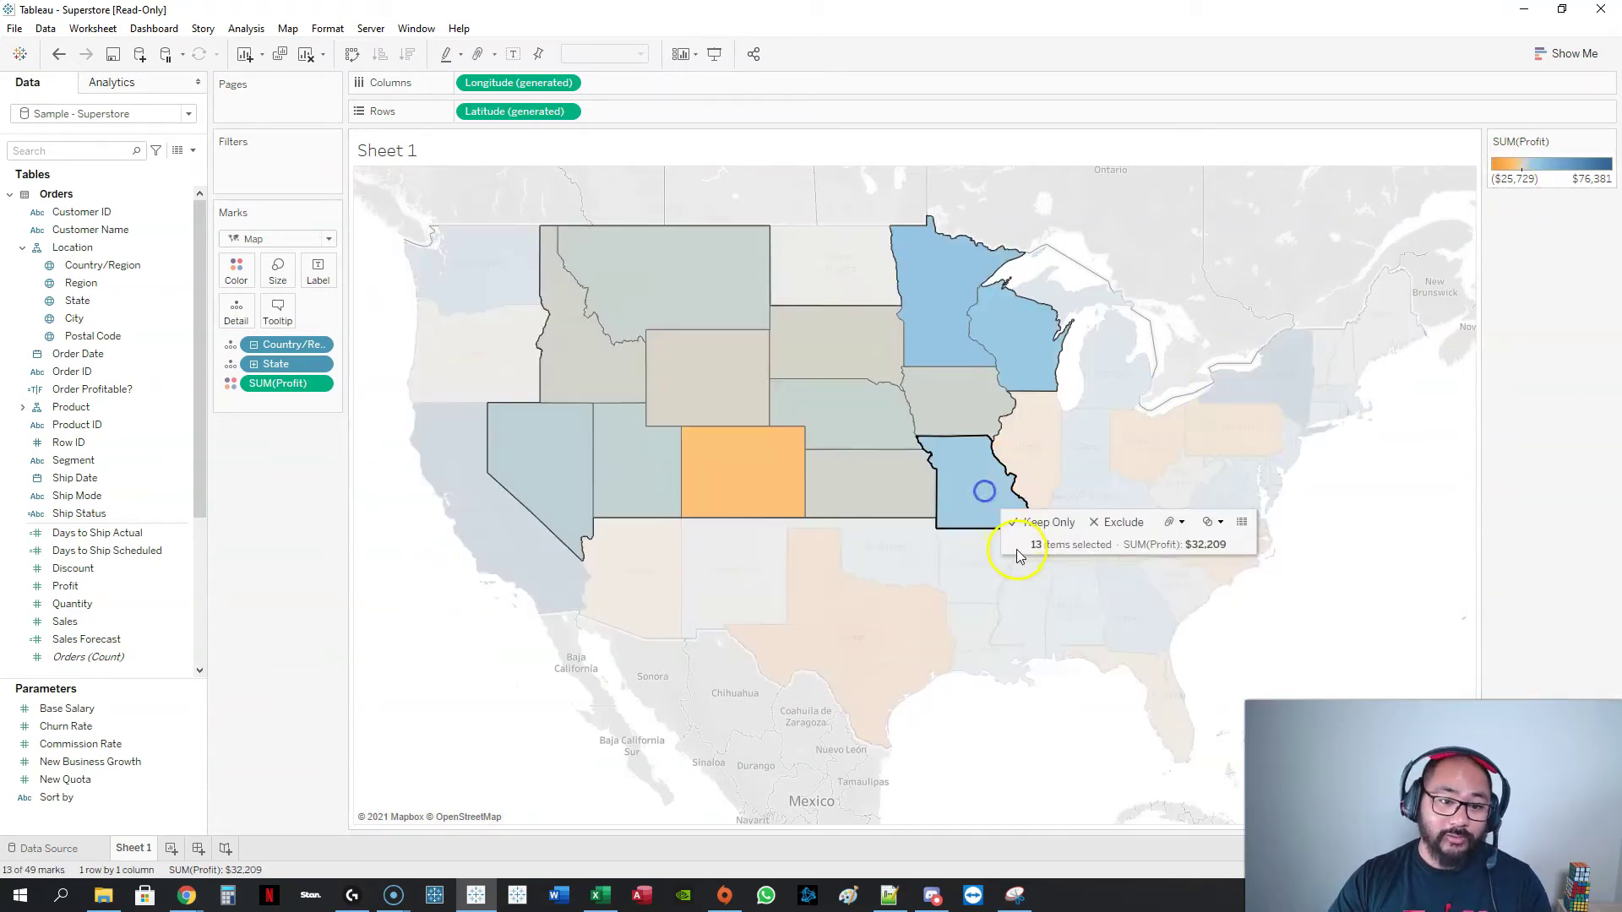
Step: Clear the state selection and create a new blank Sheet 2
{"action": "left_click", "coordinate": [452, 671]}
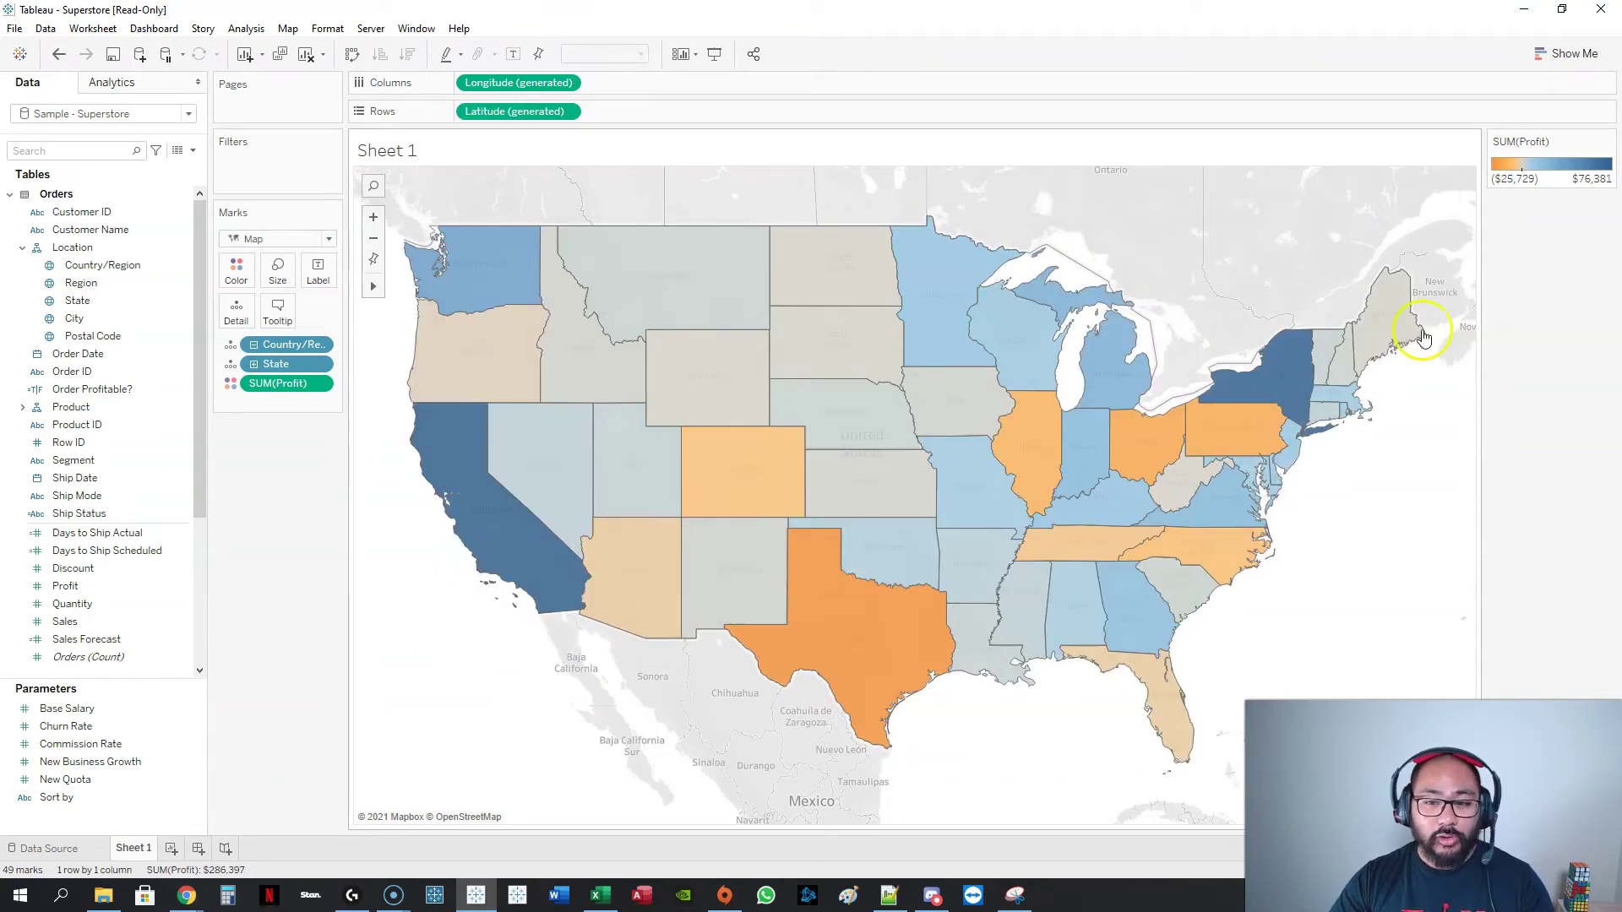
{"action": "mouse_move", "coordinate": [1287, 373]}
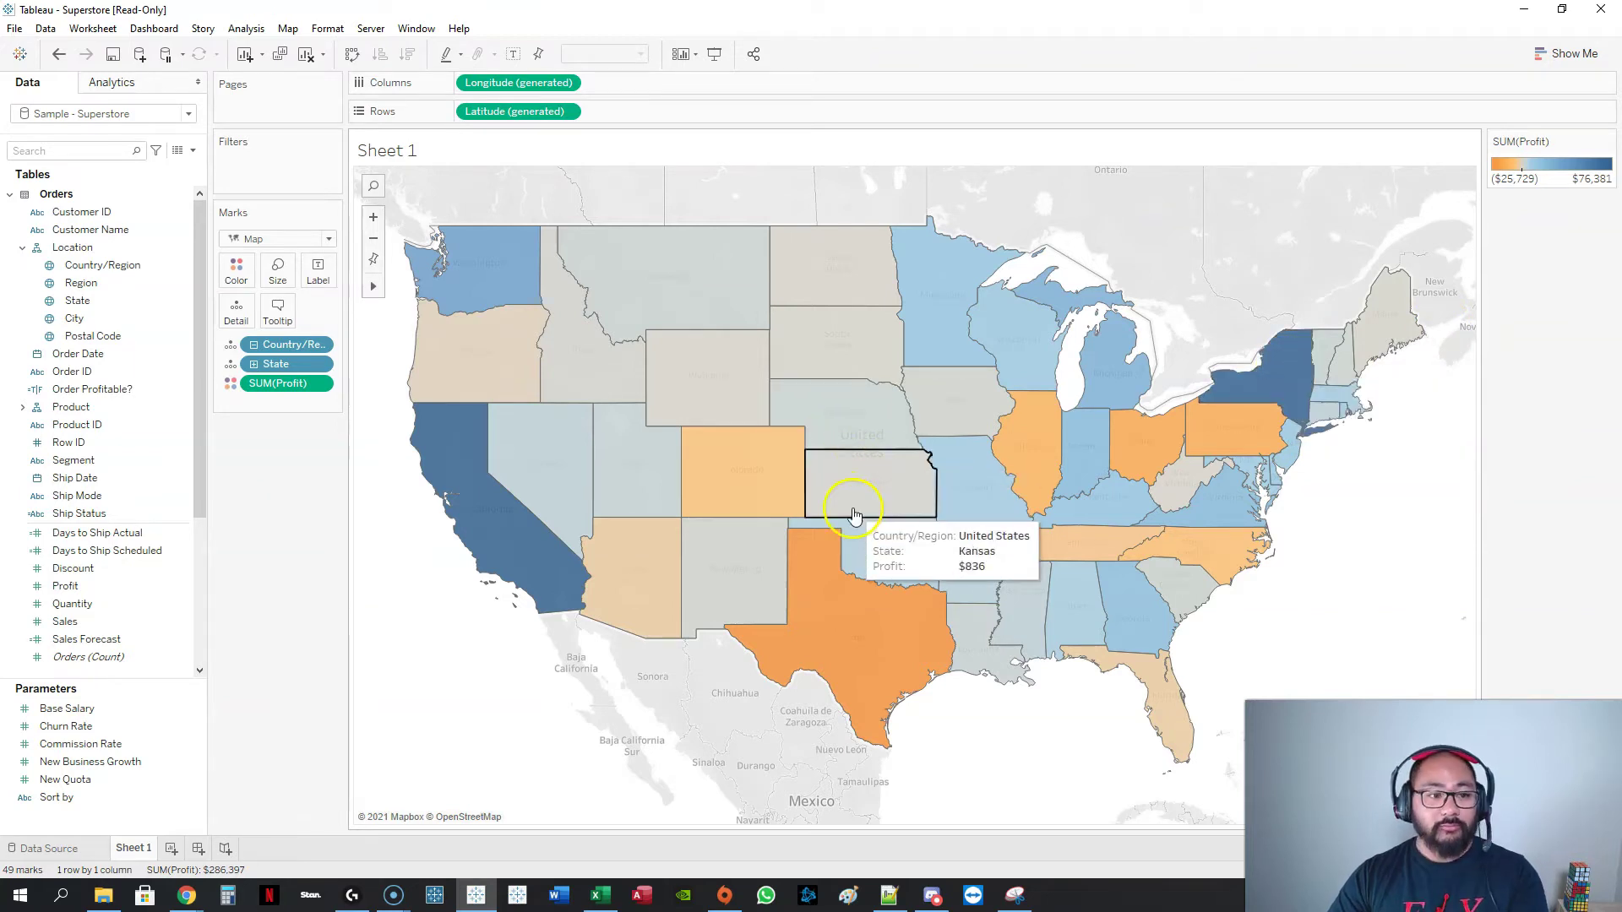
{"action": "left_click", "coordinate": [123, 849]}
{"action": "left_click", "coordinate": [171, 849]}
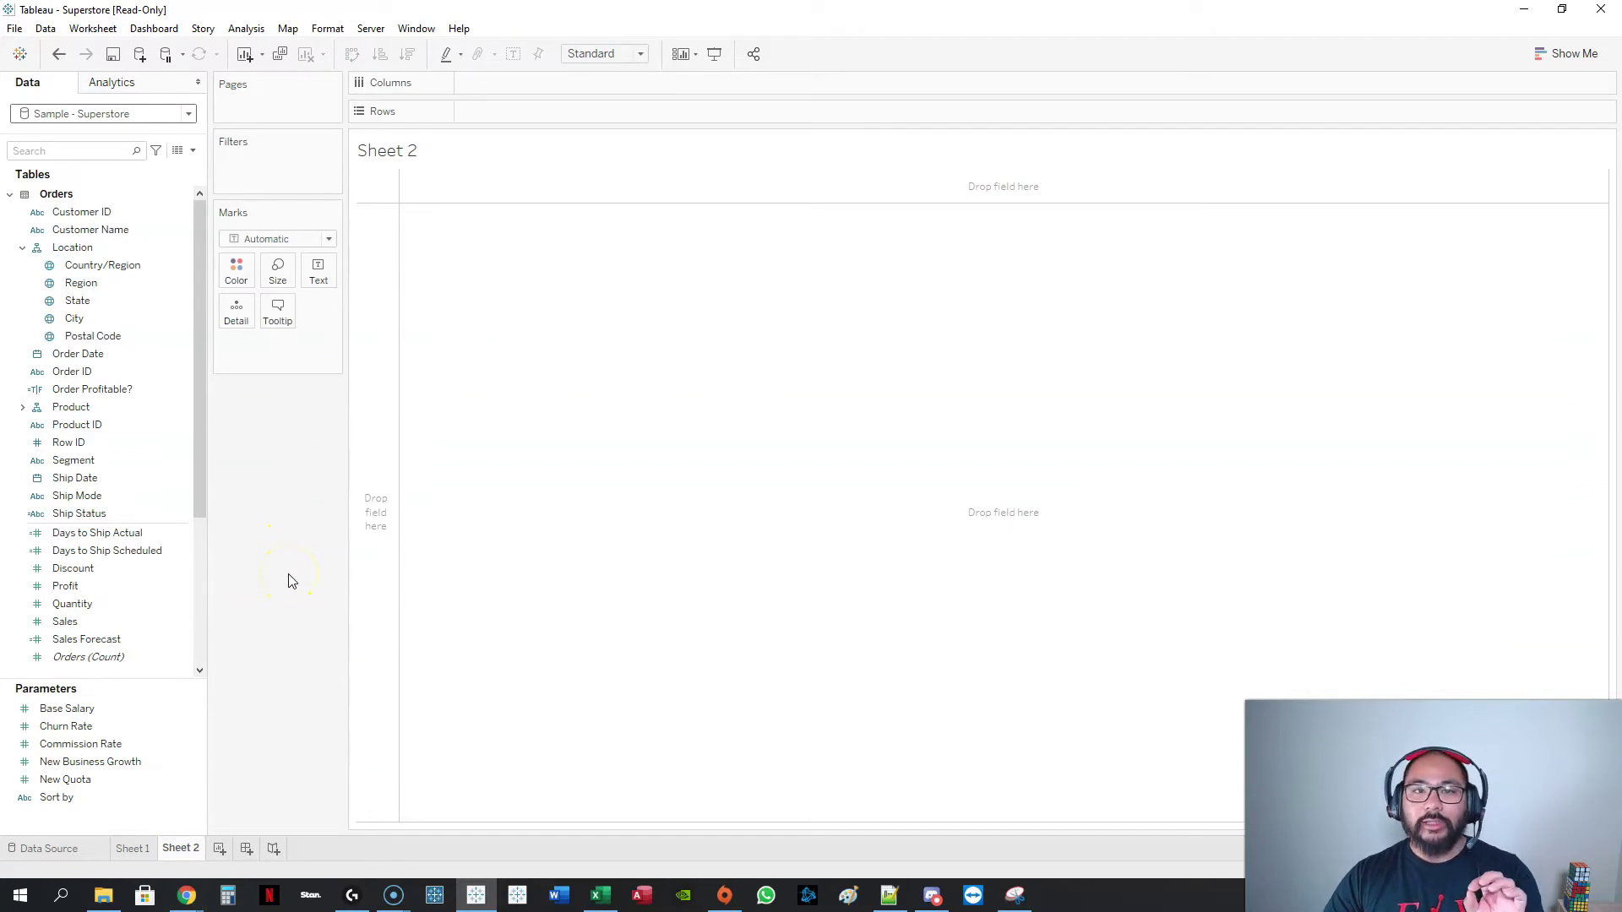
Step: Plot each City on a map and colour the marks by SUM(Sales)
{"action": "left_click", "coordinate": [121, 321]}
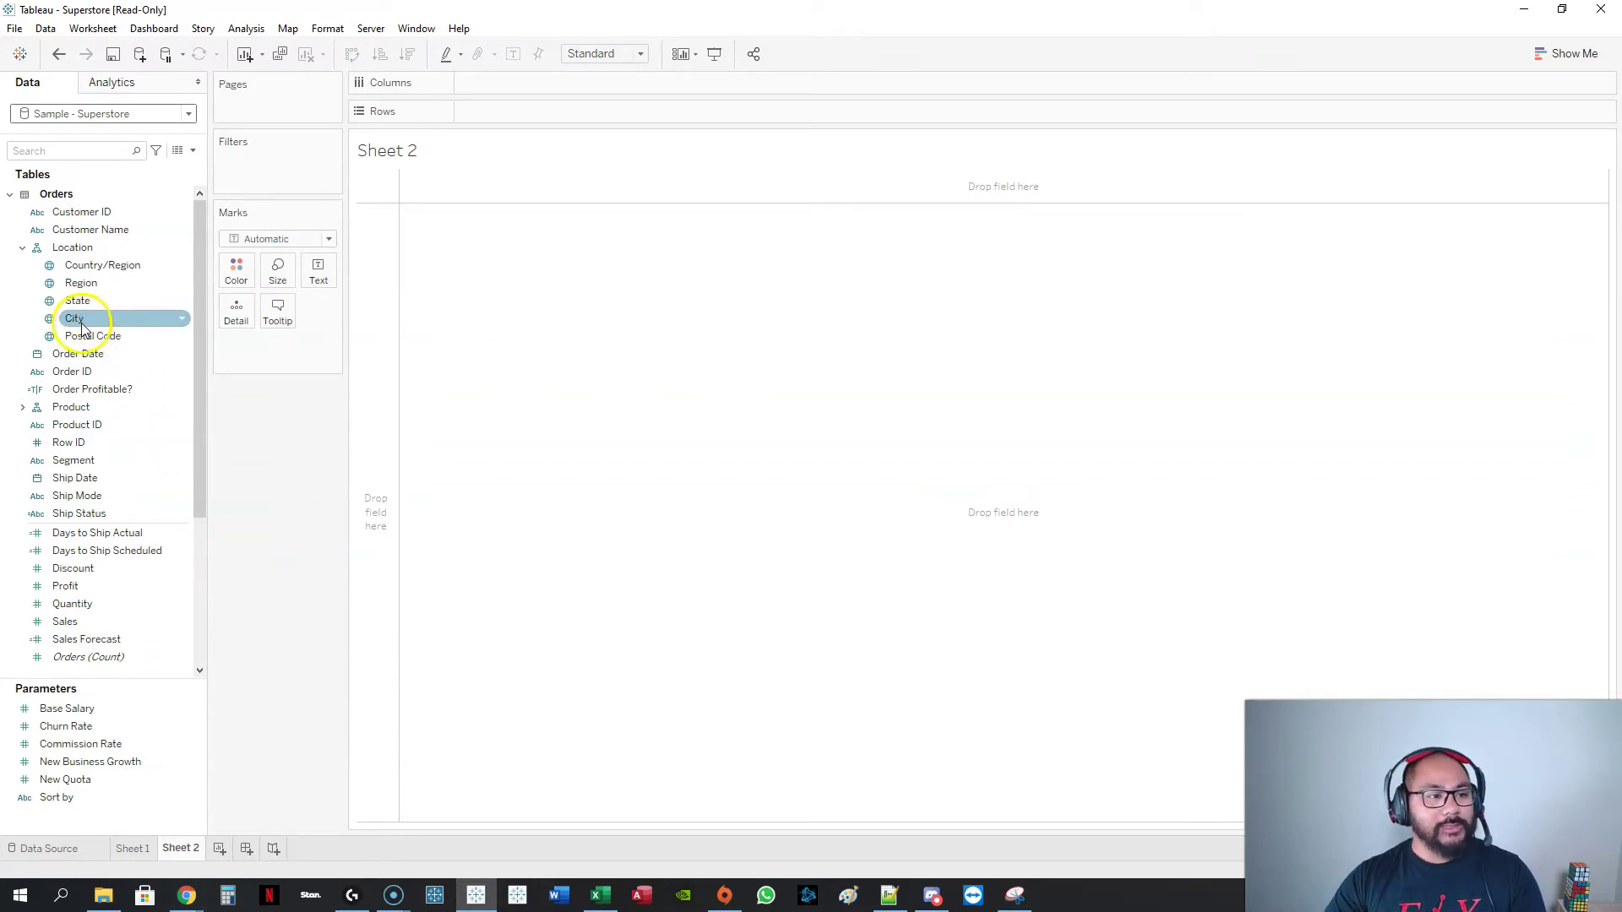
{"action": "double_click", "coordinate": [86, 319]}
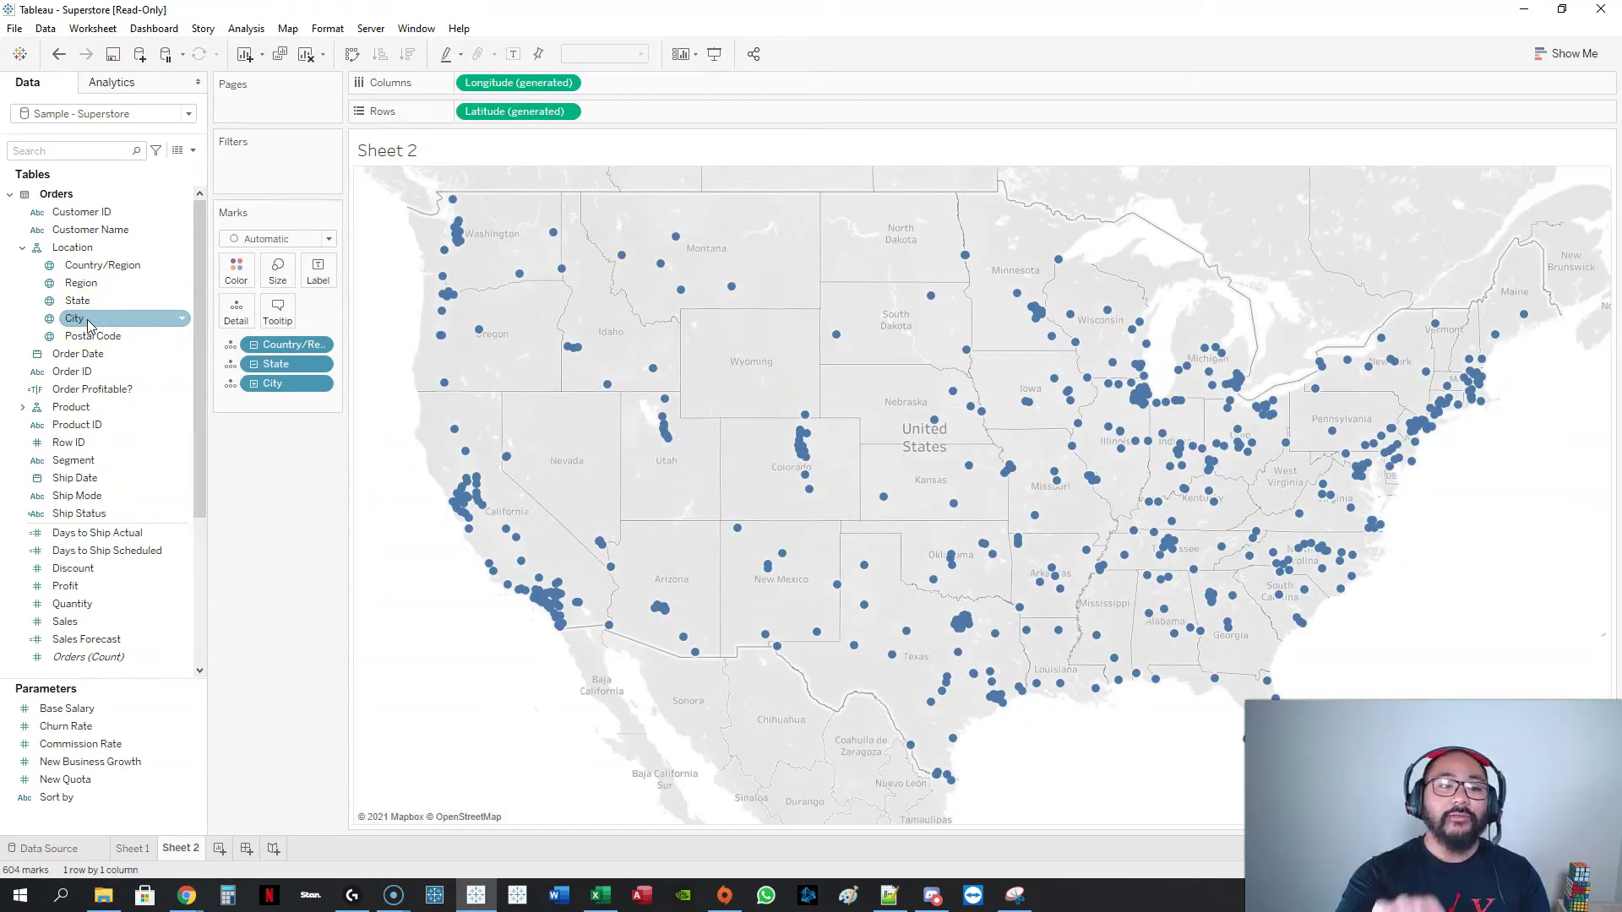
{"action": "left_click", "coordinate": [80, 622]}
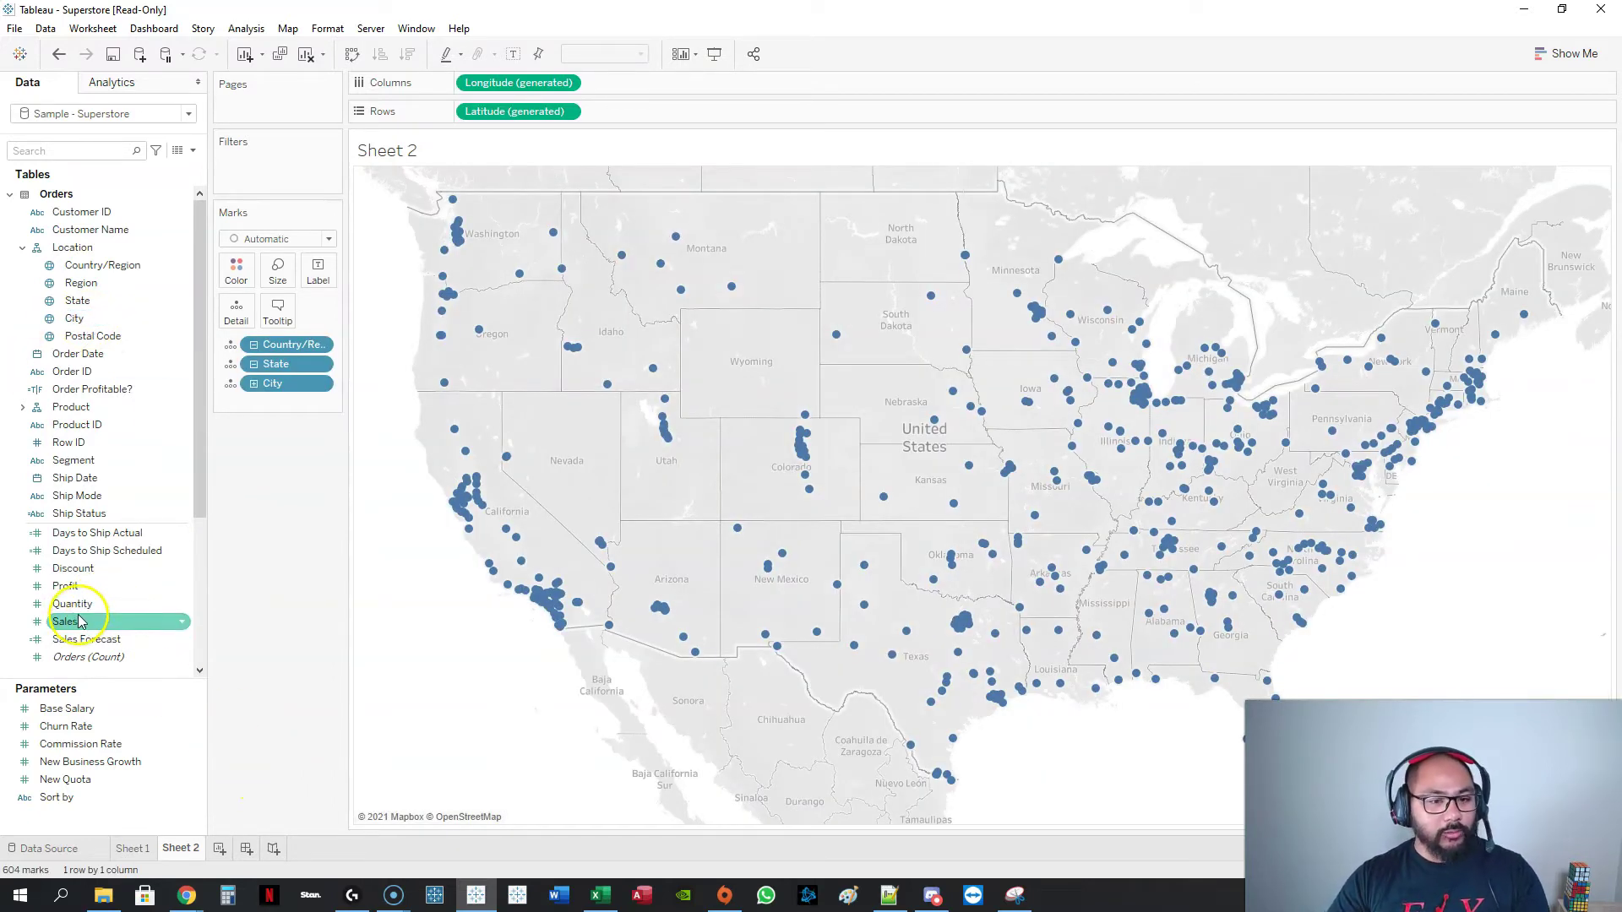
{"action": "left_click_drag", "start_coordinate": [80, 622], "coordinate": [243, 271]}
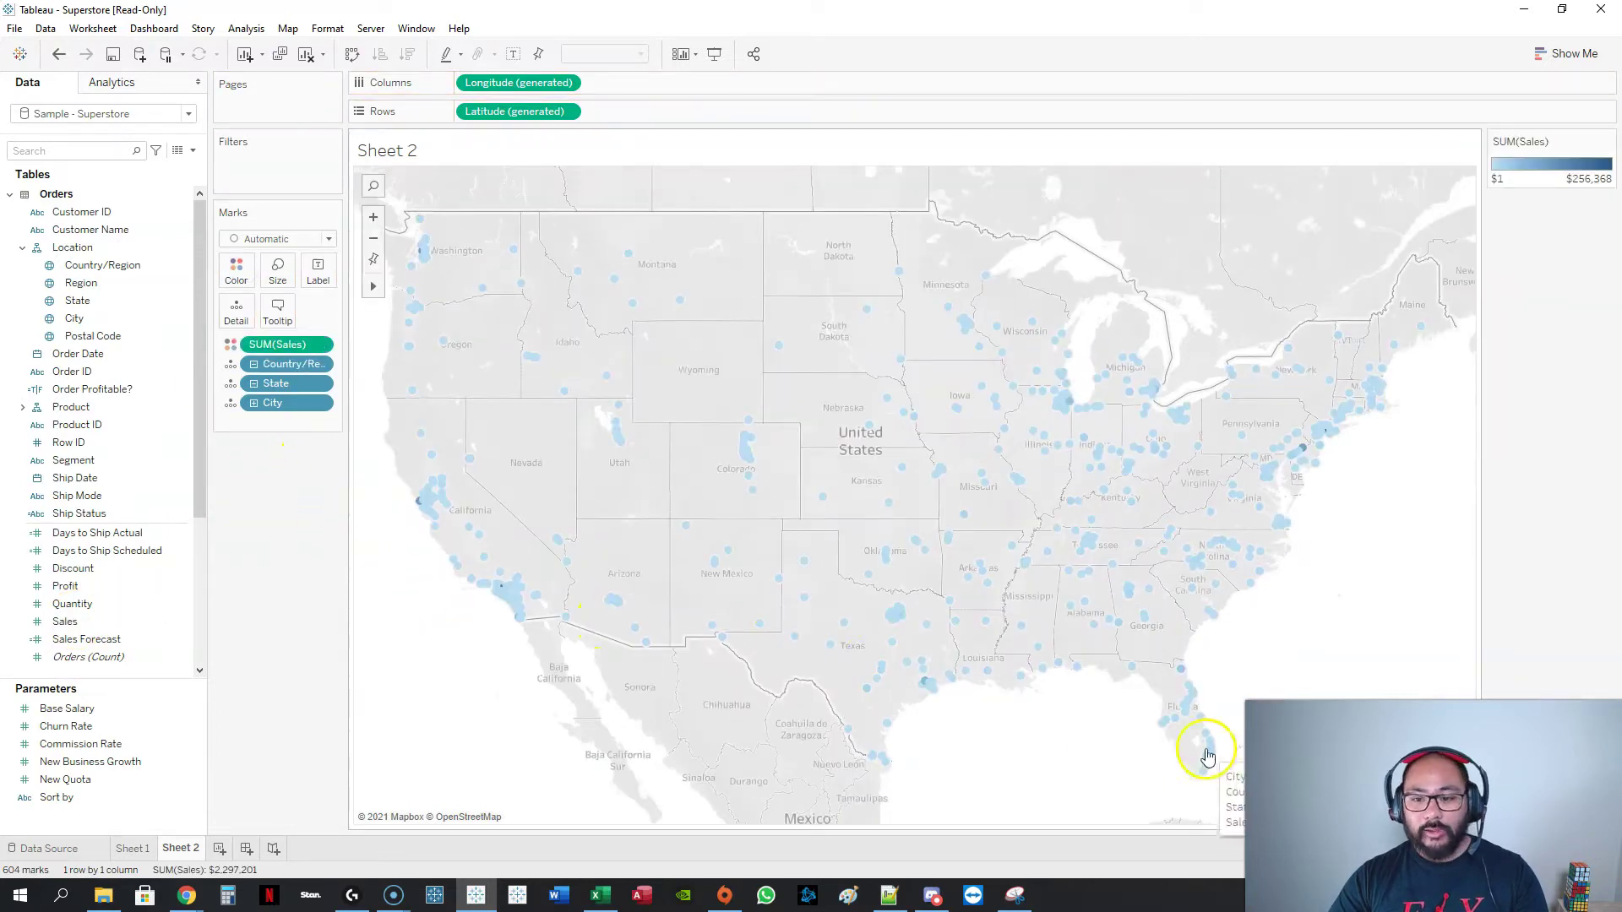
Step: Size the city marks by SUM(Sales) and enlarge the bubbles with the size slider
{"action": "left_click", "coordinate": [89, 587]}
{"action": "left_click_drag", "start_coordinate": [66, 622], "coordinate": [278, 270]}
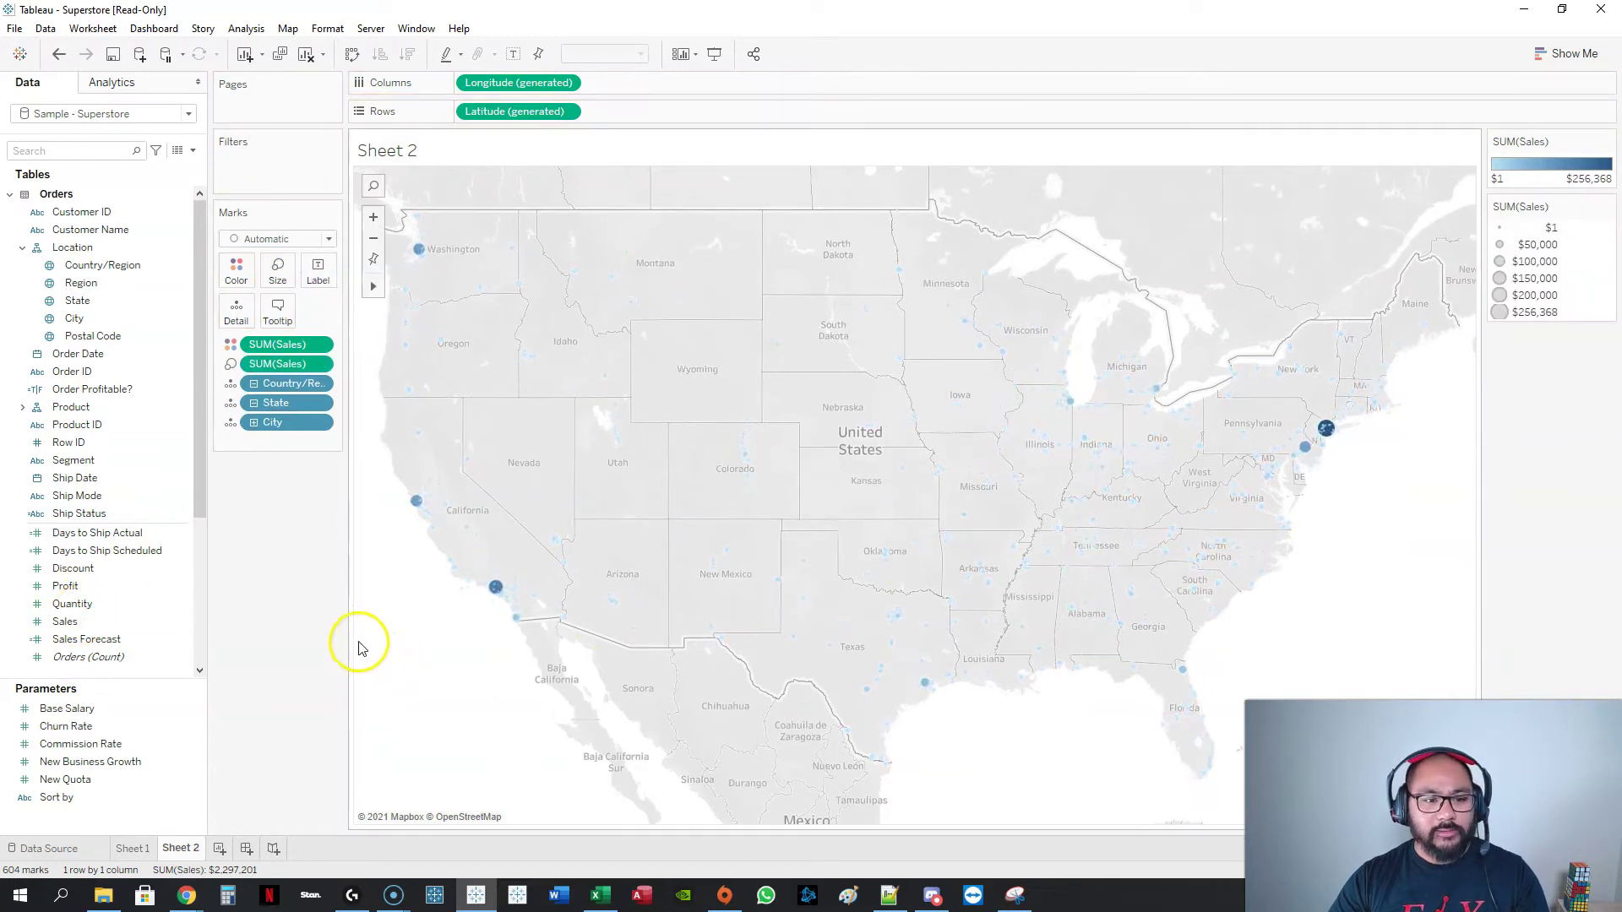
{"action": "left_click", "coordinate": [283, 272]}
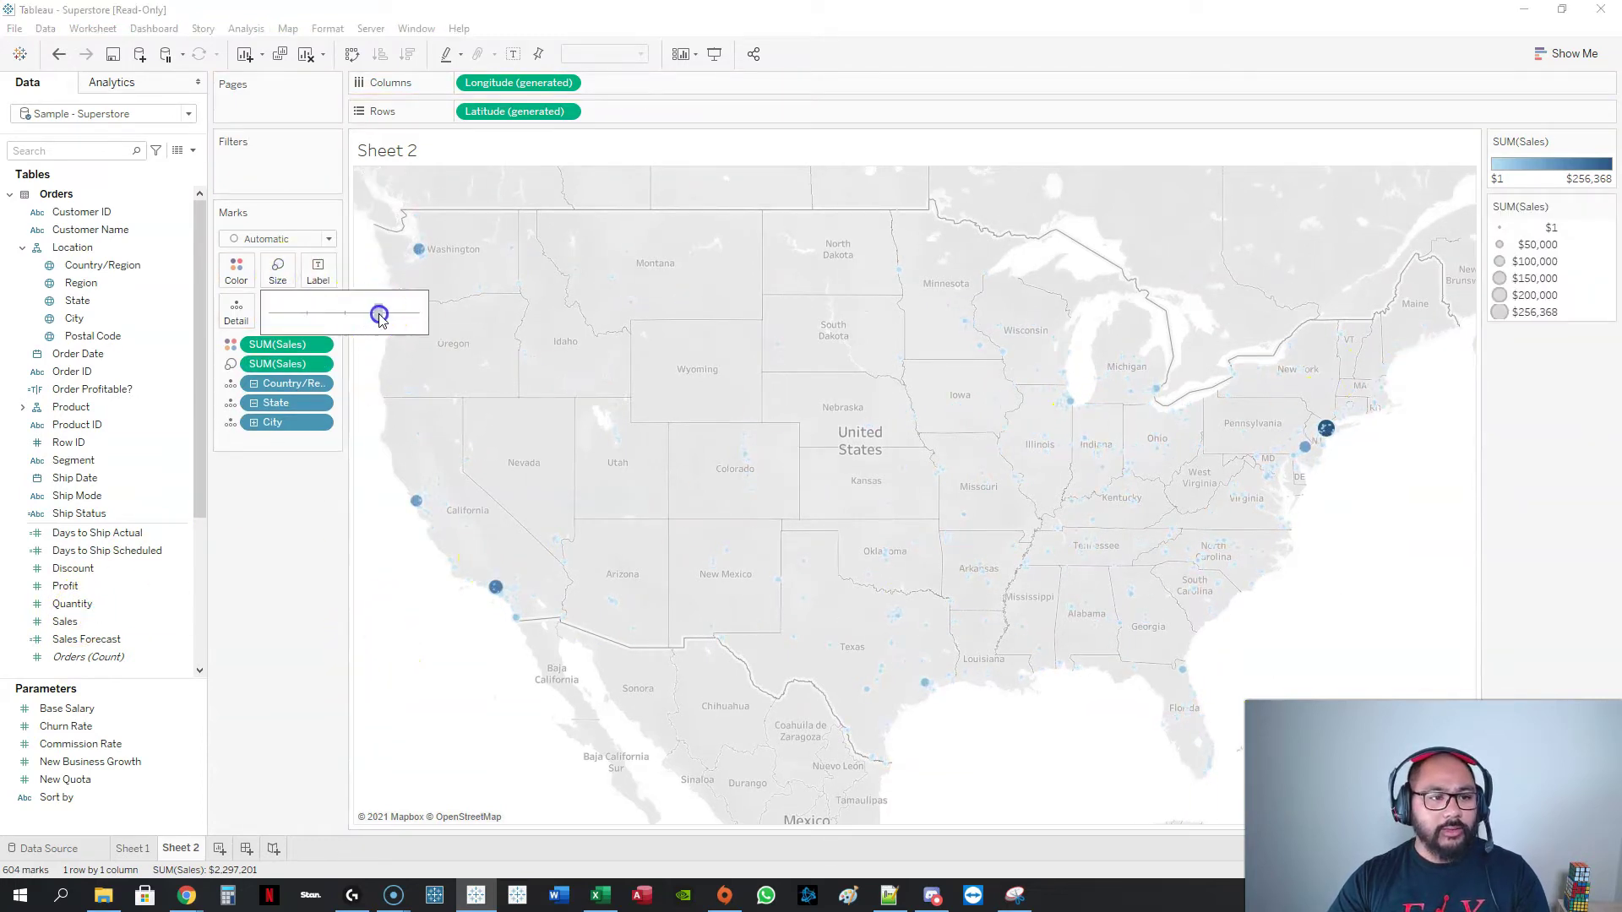
{"action": "left_click_drag", "start_coordinate": [379, 315], "coordinate": [380, 314]}
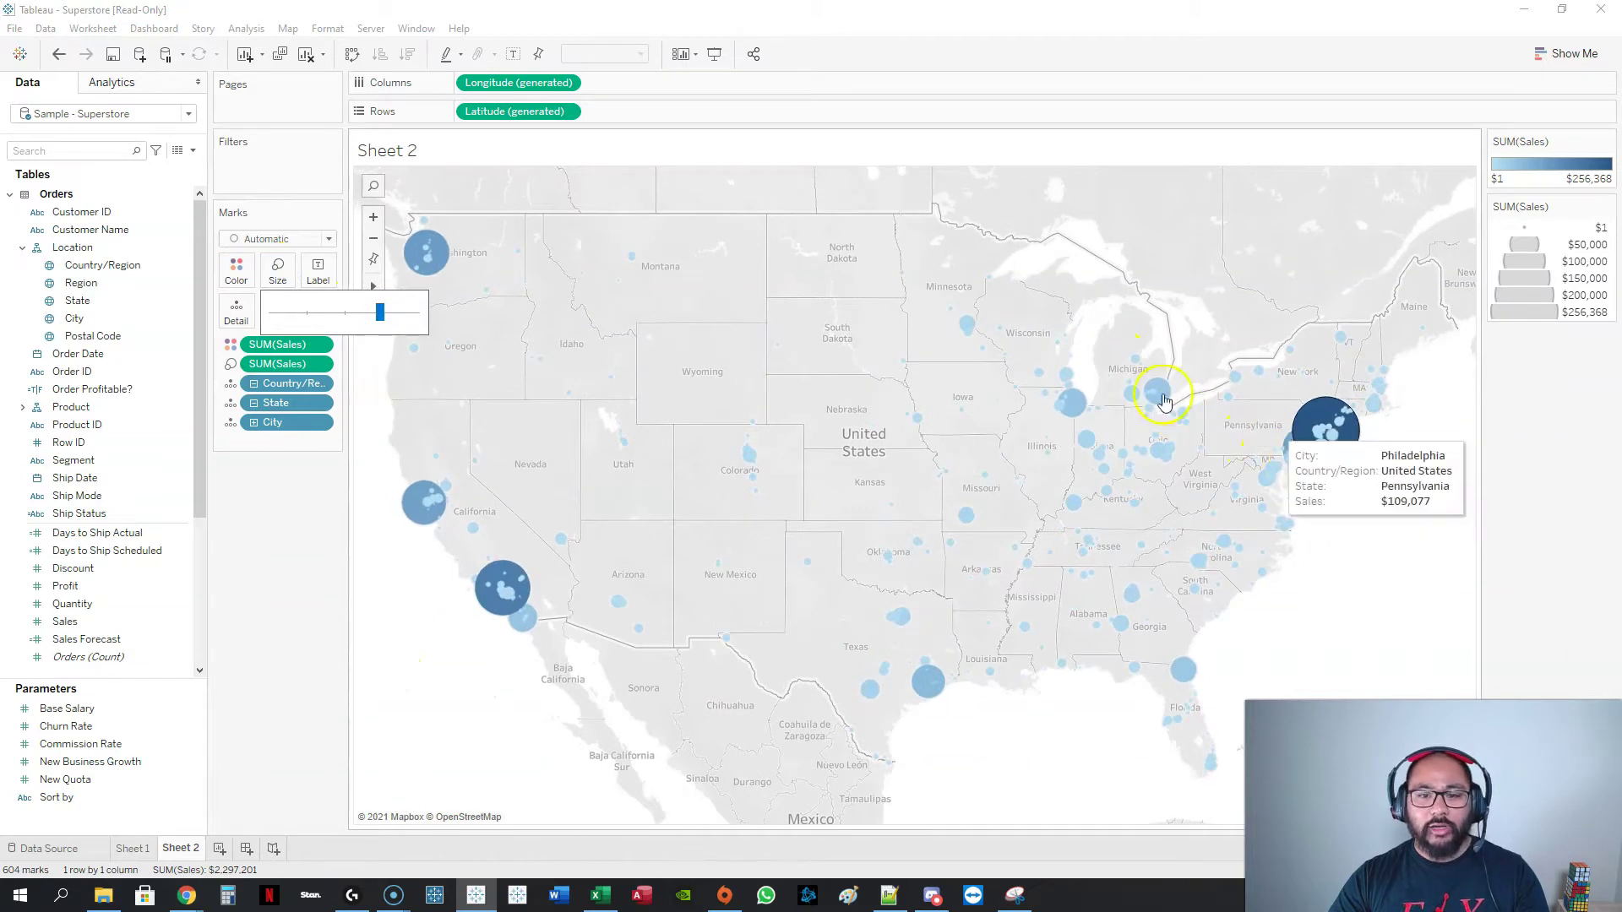
{"action": "left_click_drag", "start_coordinate": [391, 315], "coordinate": [394, 321]}
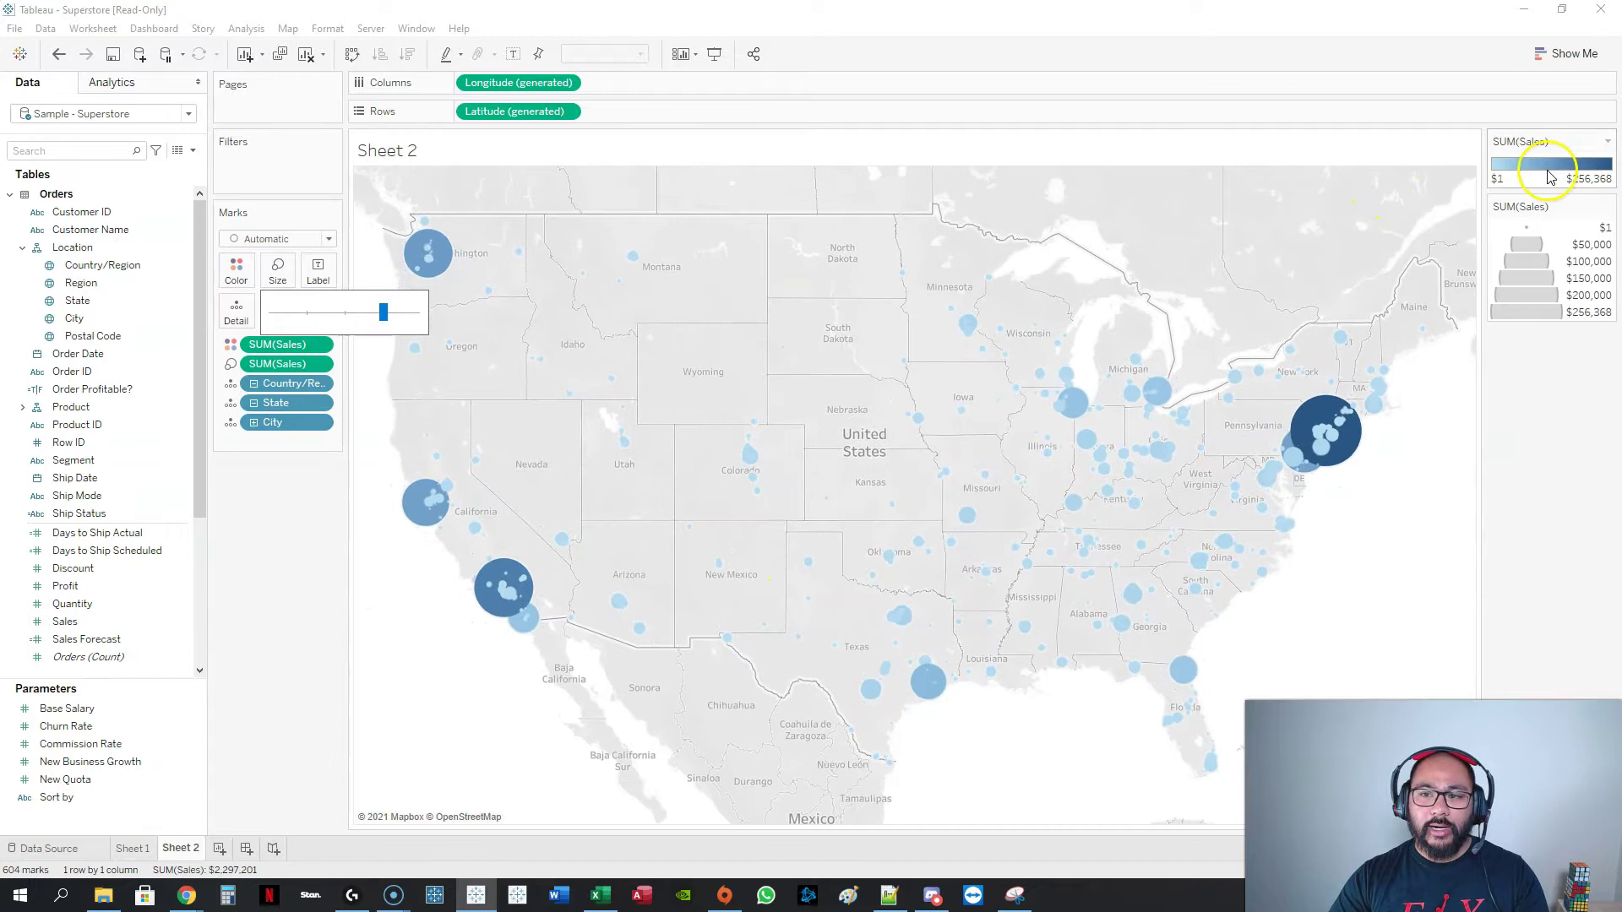
Step: Set the SUM(Sales) colour legend to a reversed Red-Black Diverging palette and apply it
{"action": "double_click", "coordinate": [1520, 164]}
{"action": "left_click", "coordinate": [765, 371]}
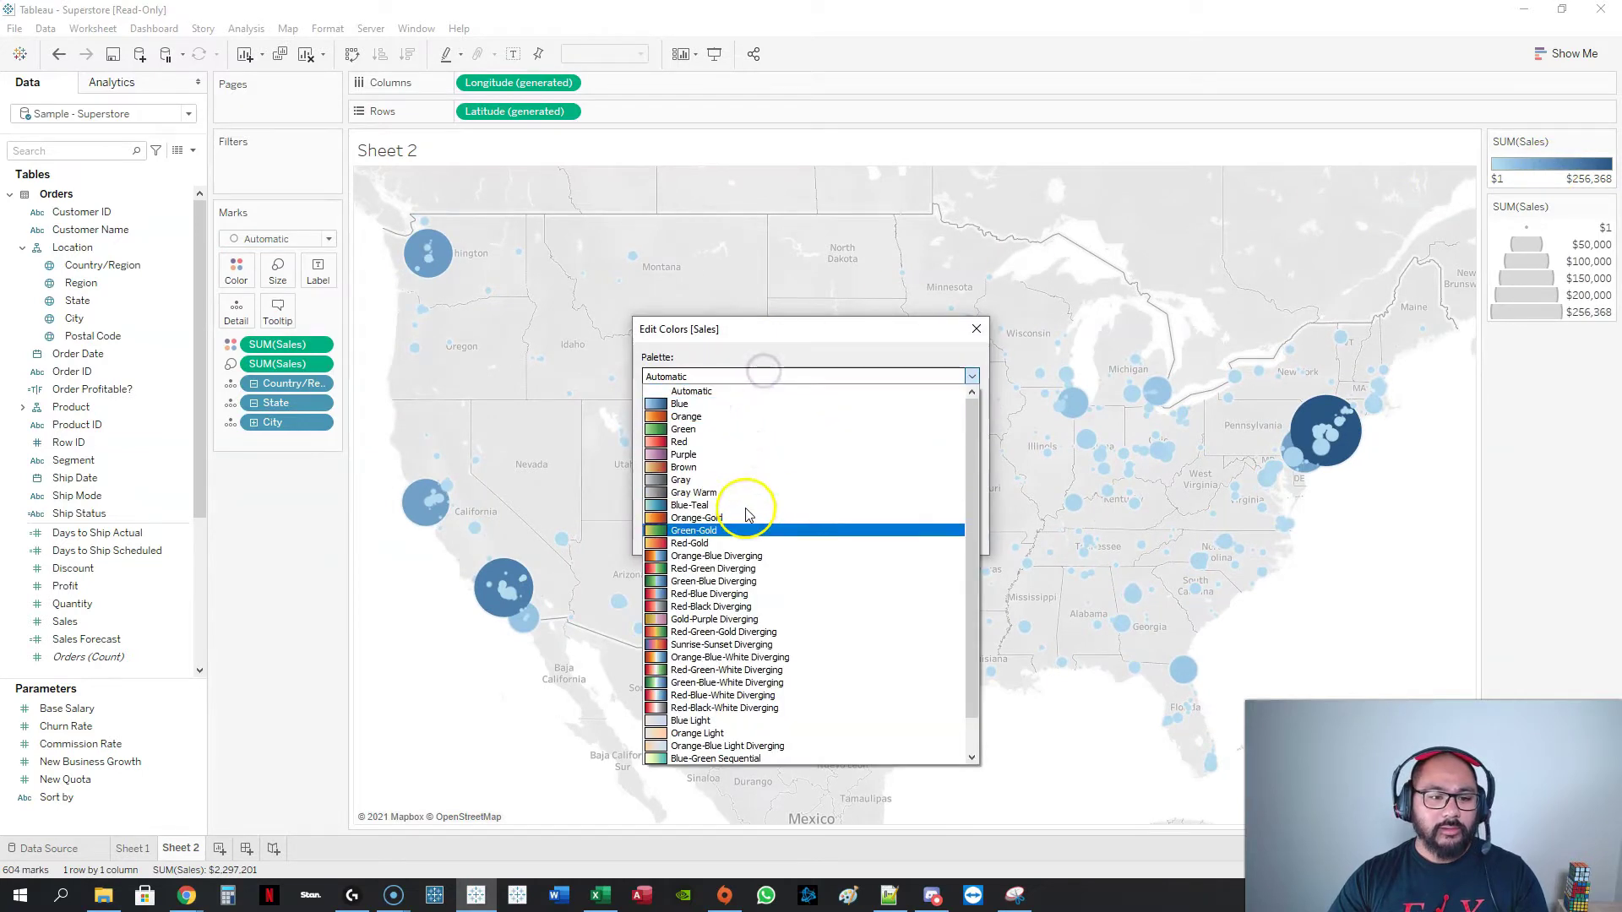
{"action": "left_click", "coordinate": [731, 612]}
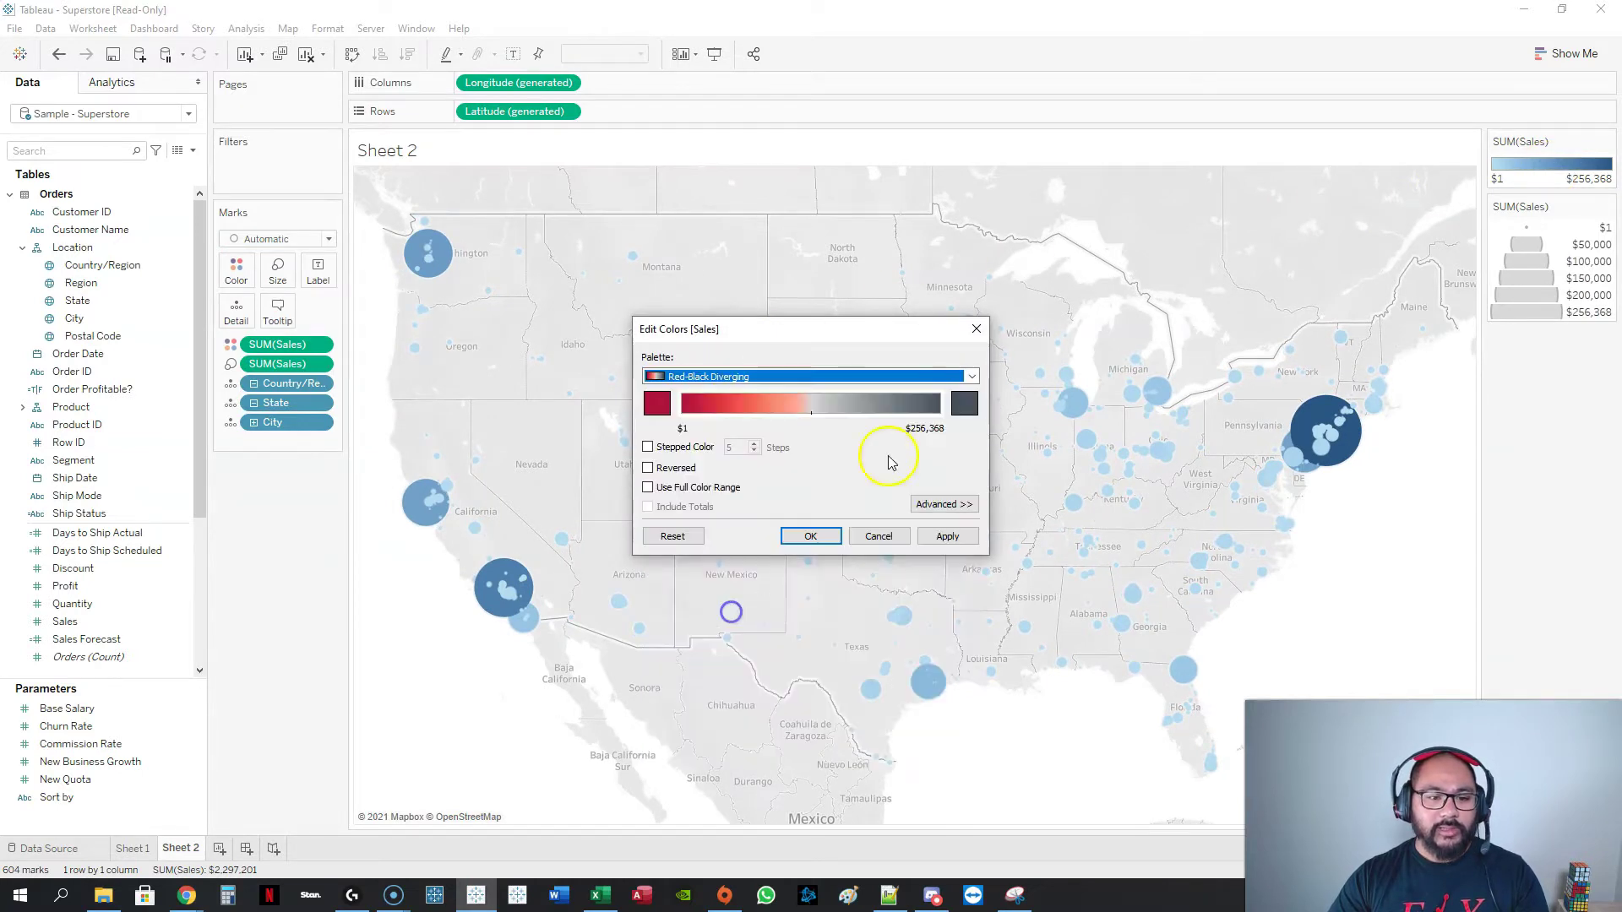
{"action": "left_click", "coordinate": [669, 473]}
{"action": "left_click", "coordinate": [947, 536]}
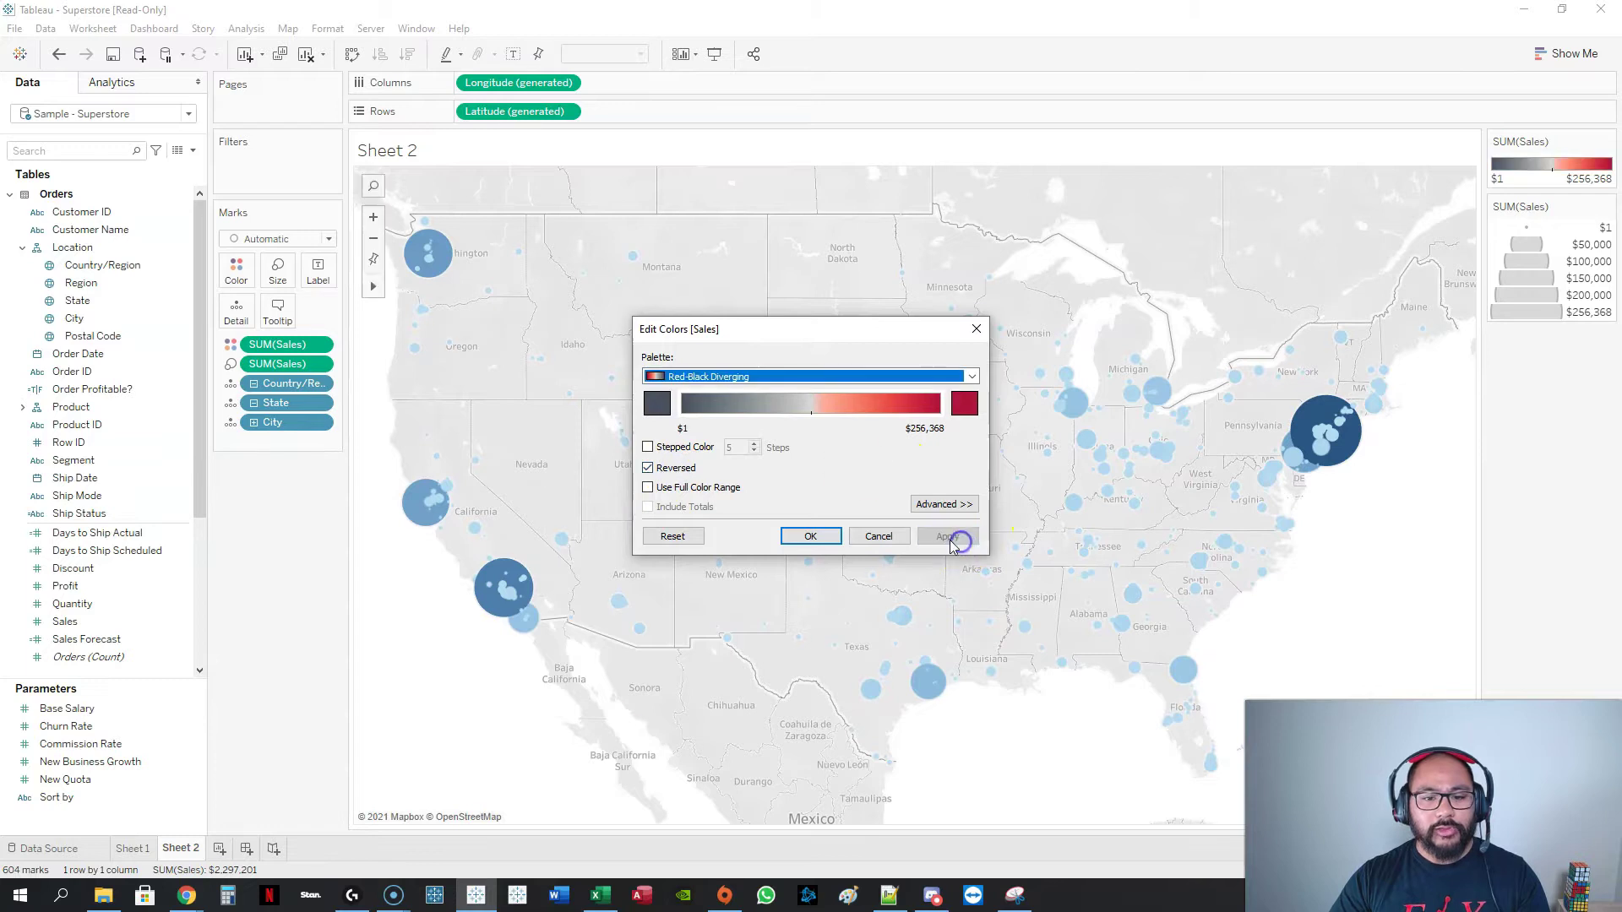
{"action": "left_click", "coordinate": [972, 332]}
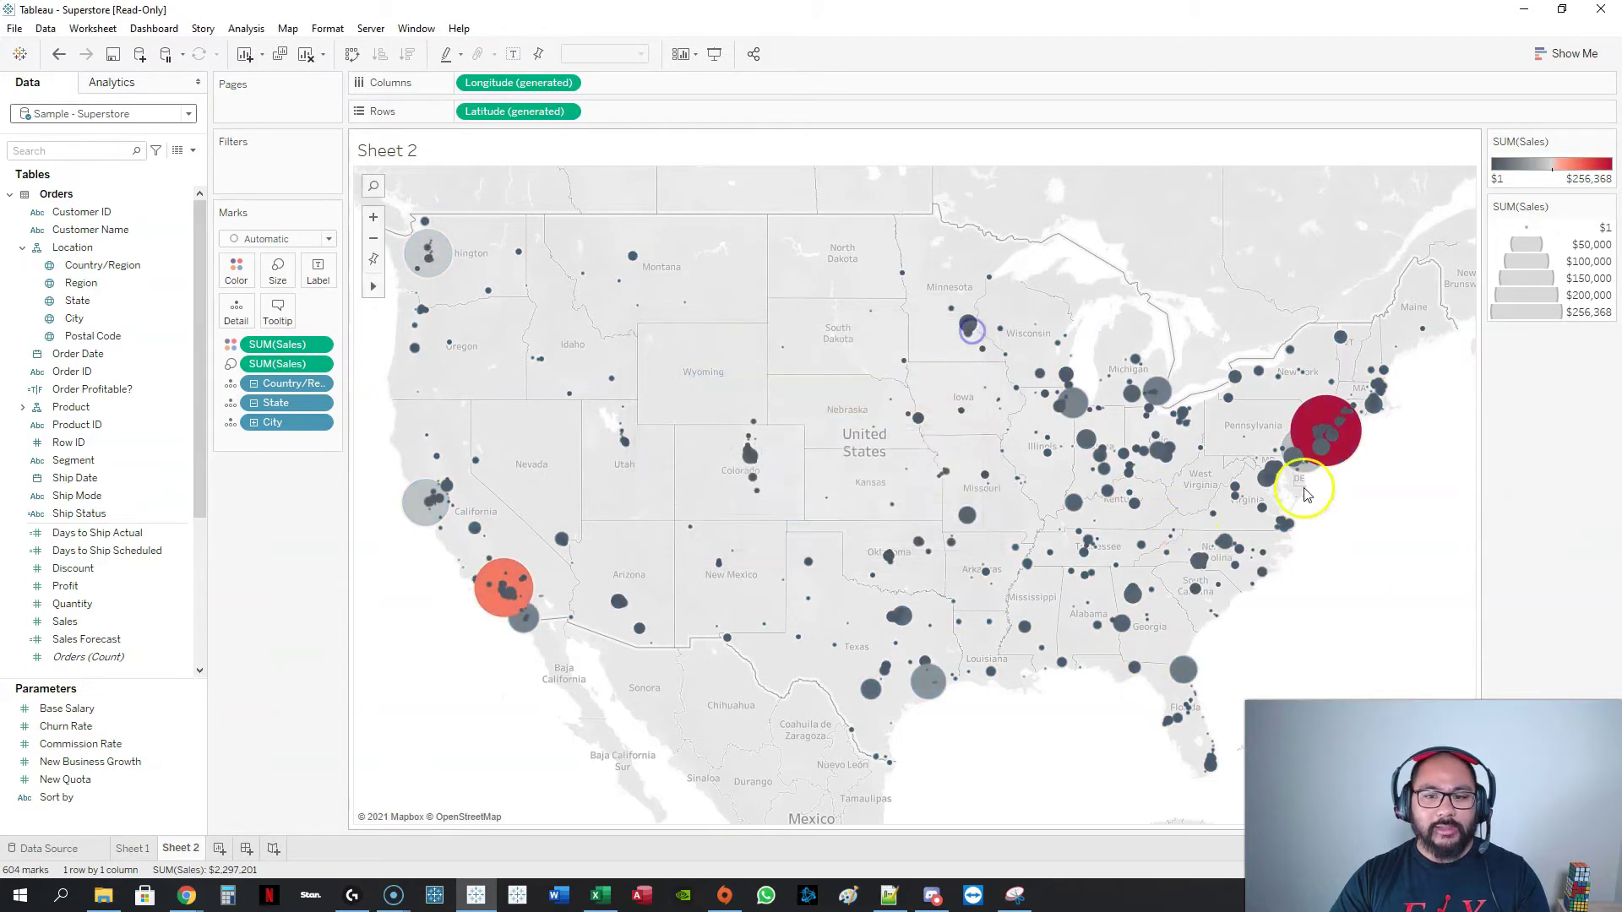
{"action": "mouse_move", "coordinate": [513, 613]}
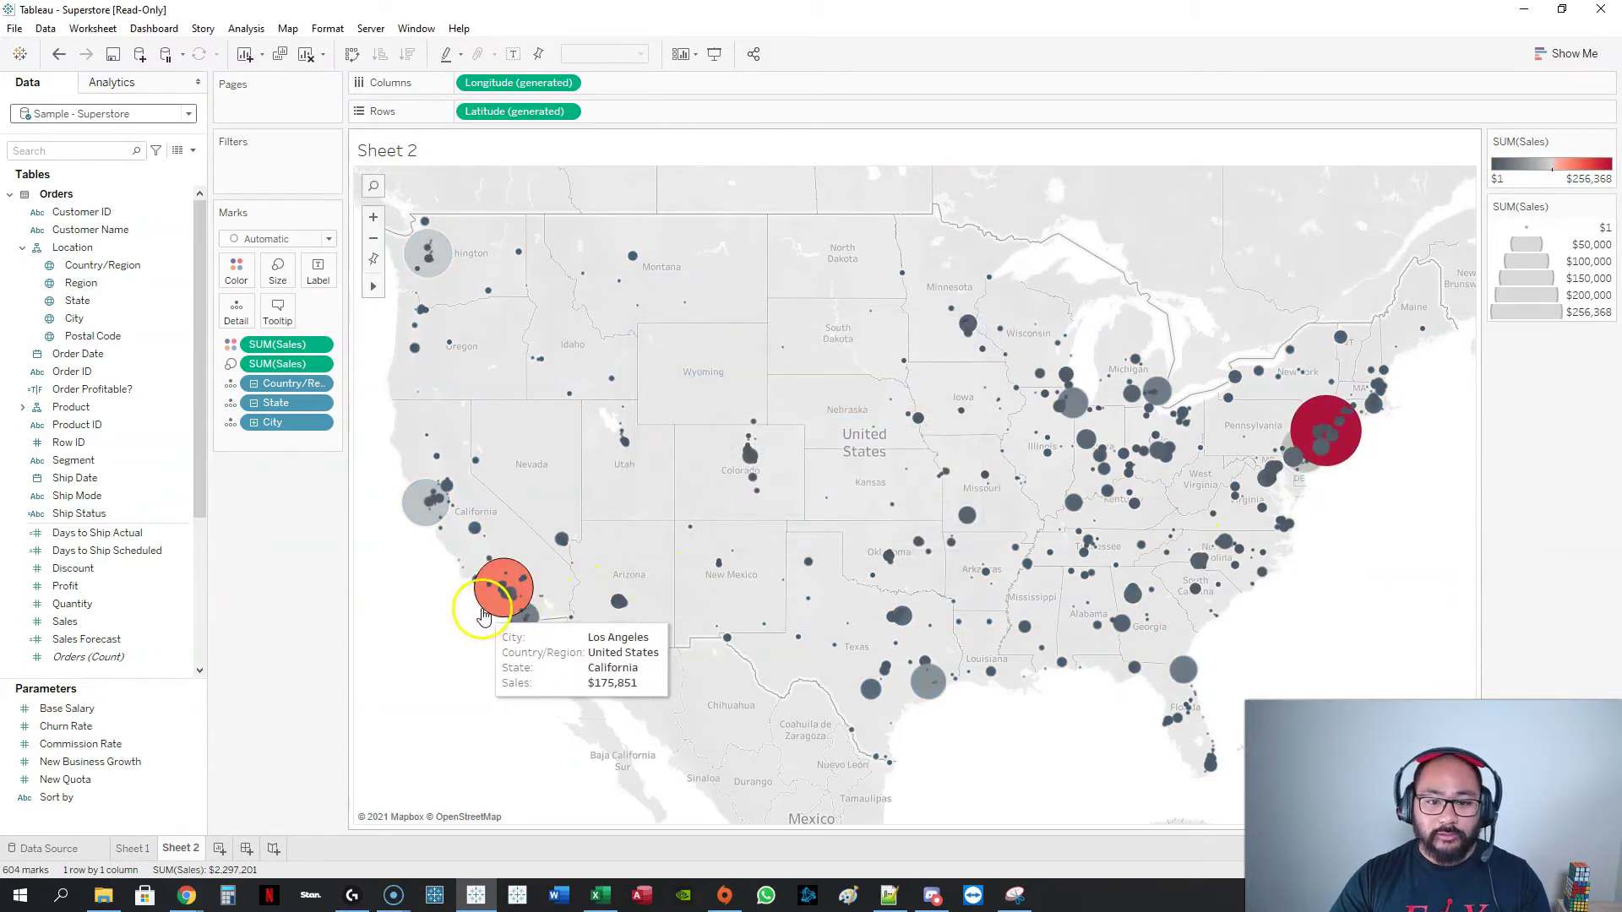
Step: On new Sheet 3, tabulate SUM(Quantity) by Segment rows and Category/Sub-Category columns
{"action": "left_click", "coordinate": [218, 849]}
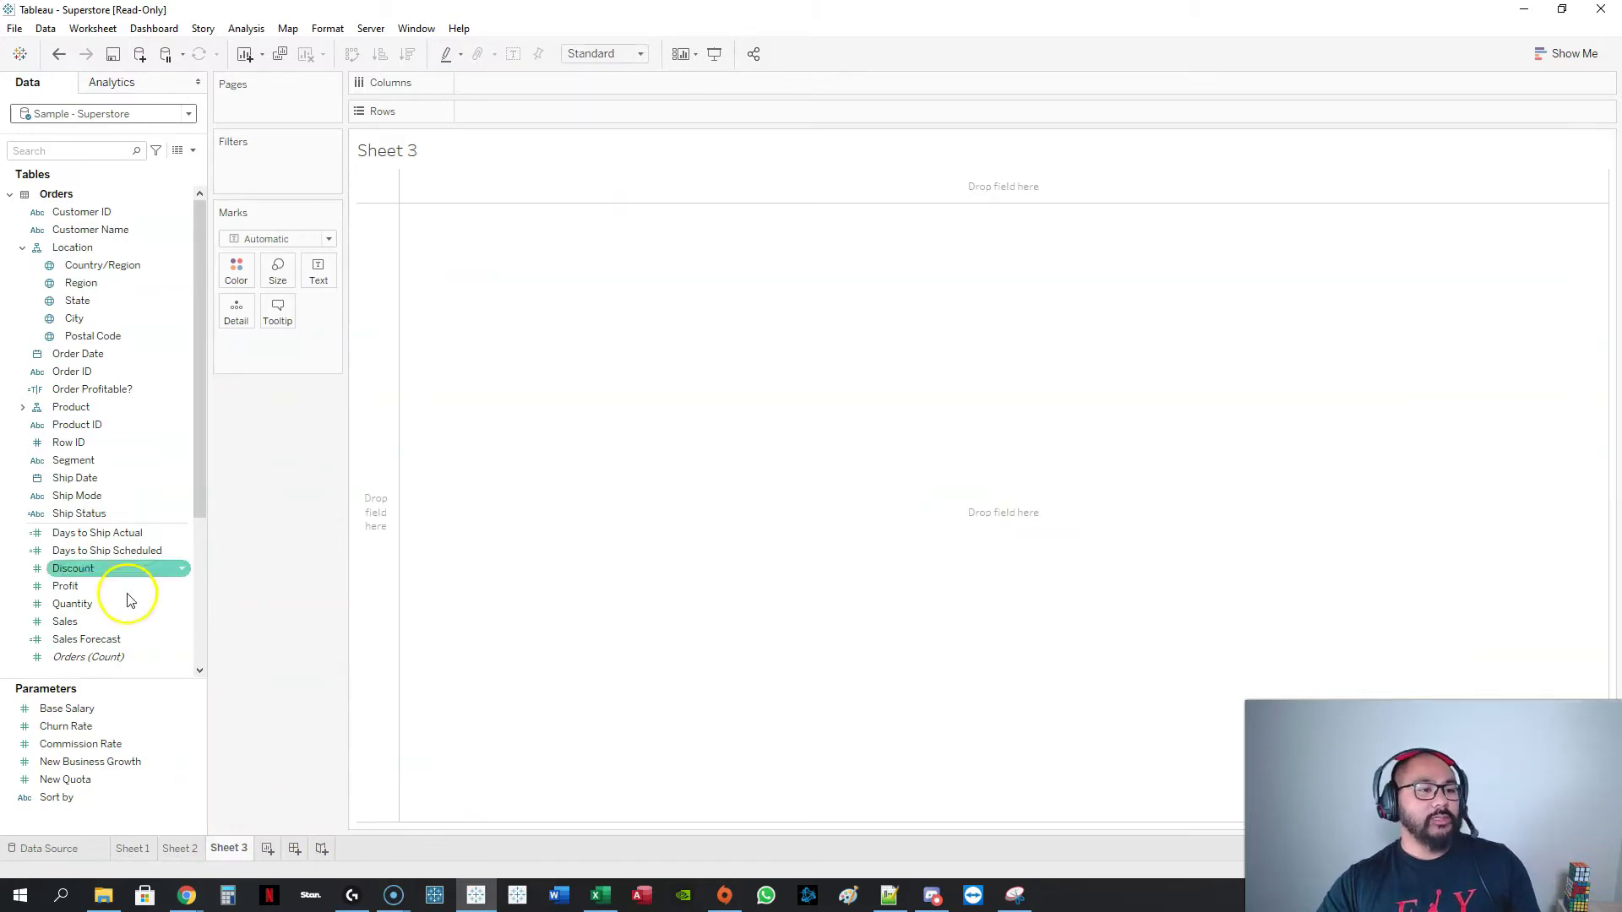
{"action": "left_click", "coordinate": [22, 407]}
{"action": "left_click", "coordinate": [89, 516]}
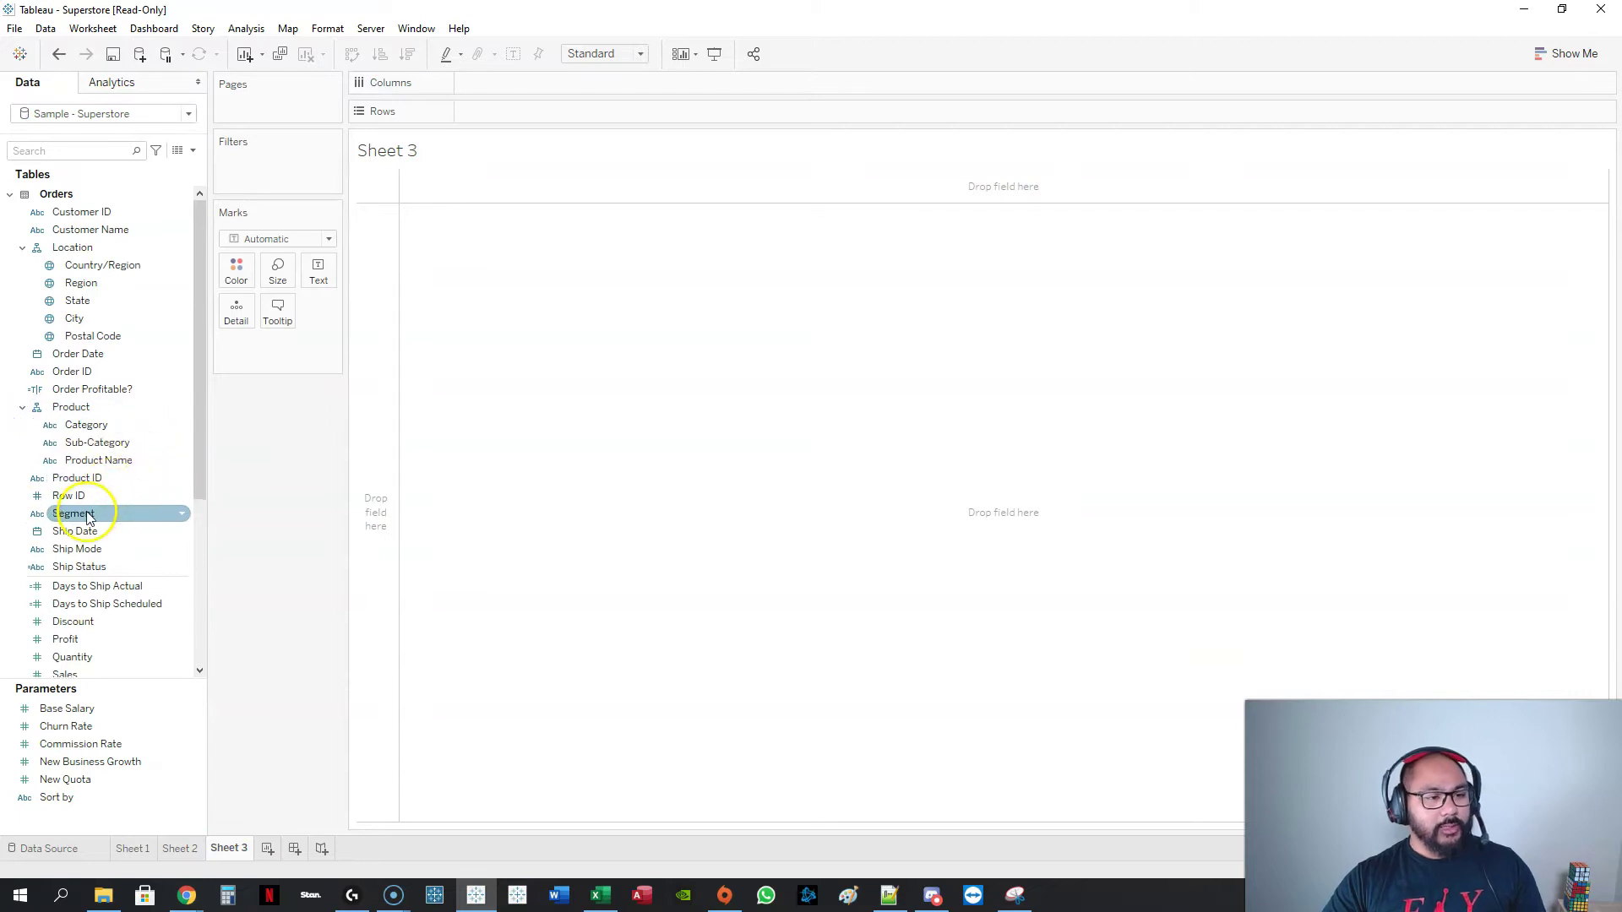
{"action": "double_click", "coordinate": [89, 515]}
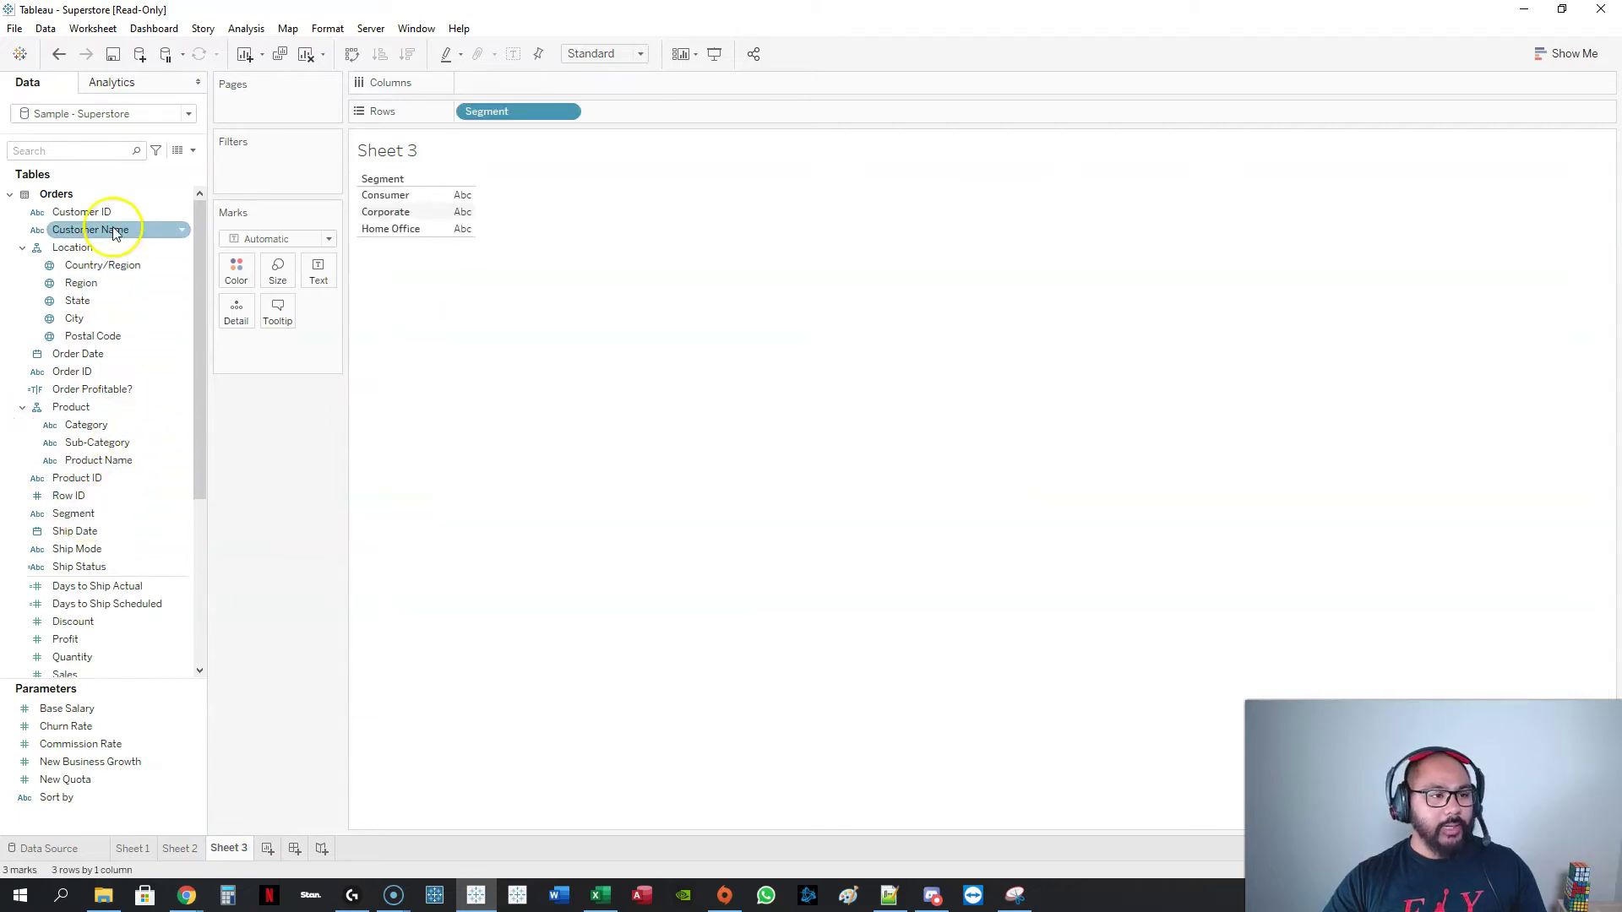
{"action": "double_click", "coordinate": [92, 433]}
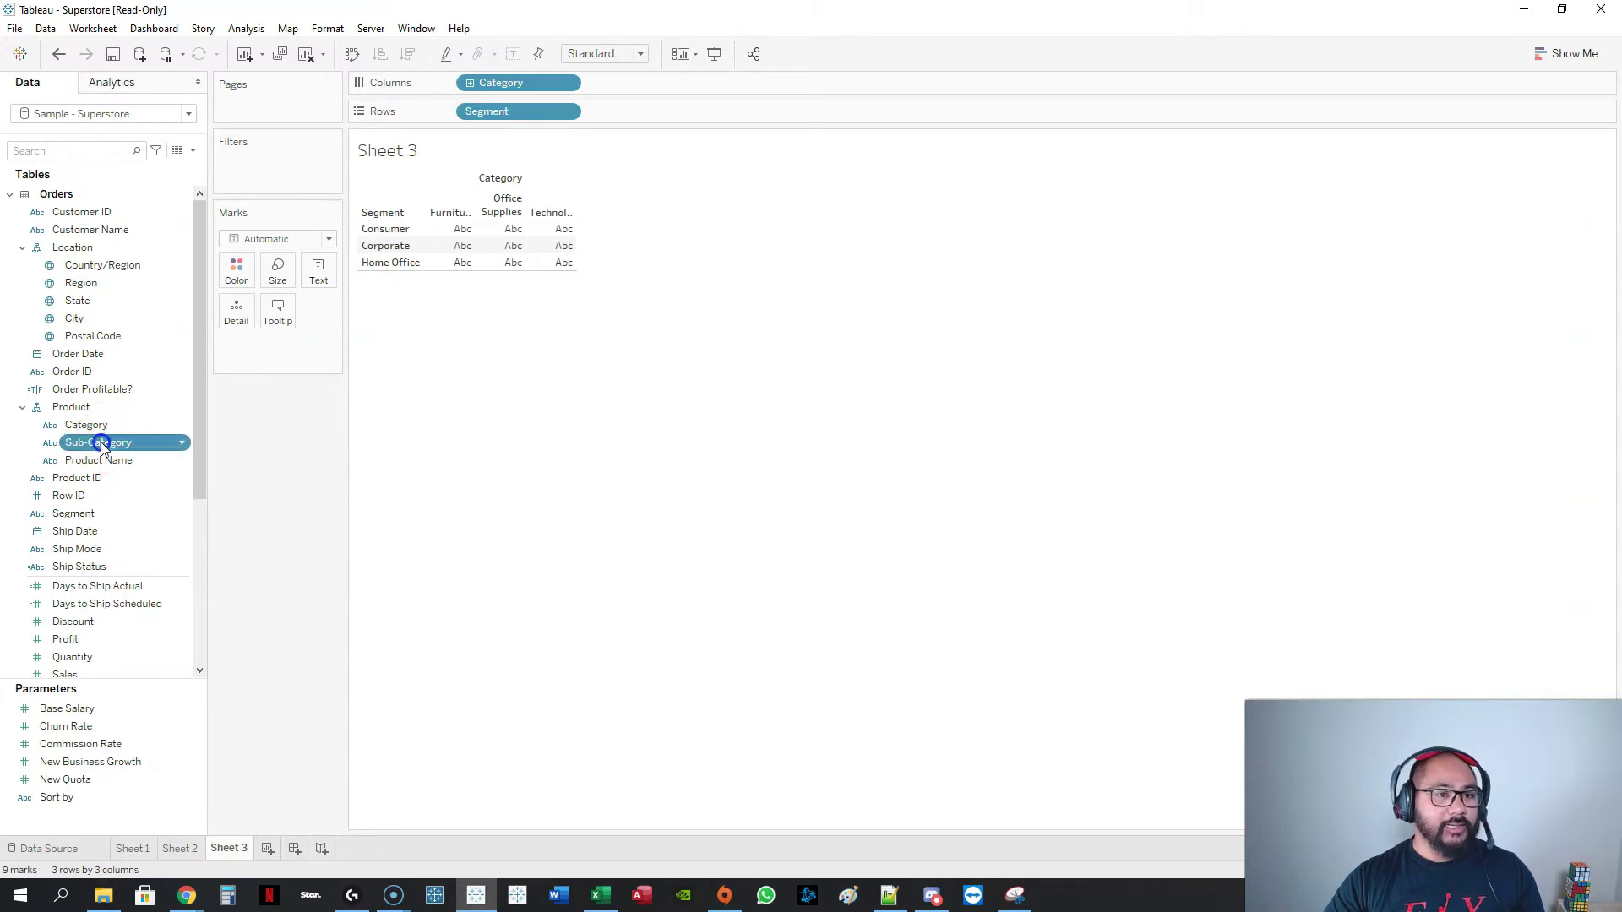
{"action": "double_click", "coordinate": [97, 443]}
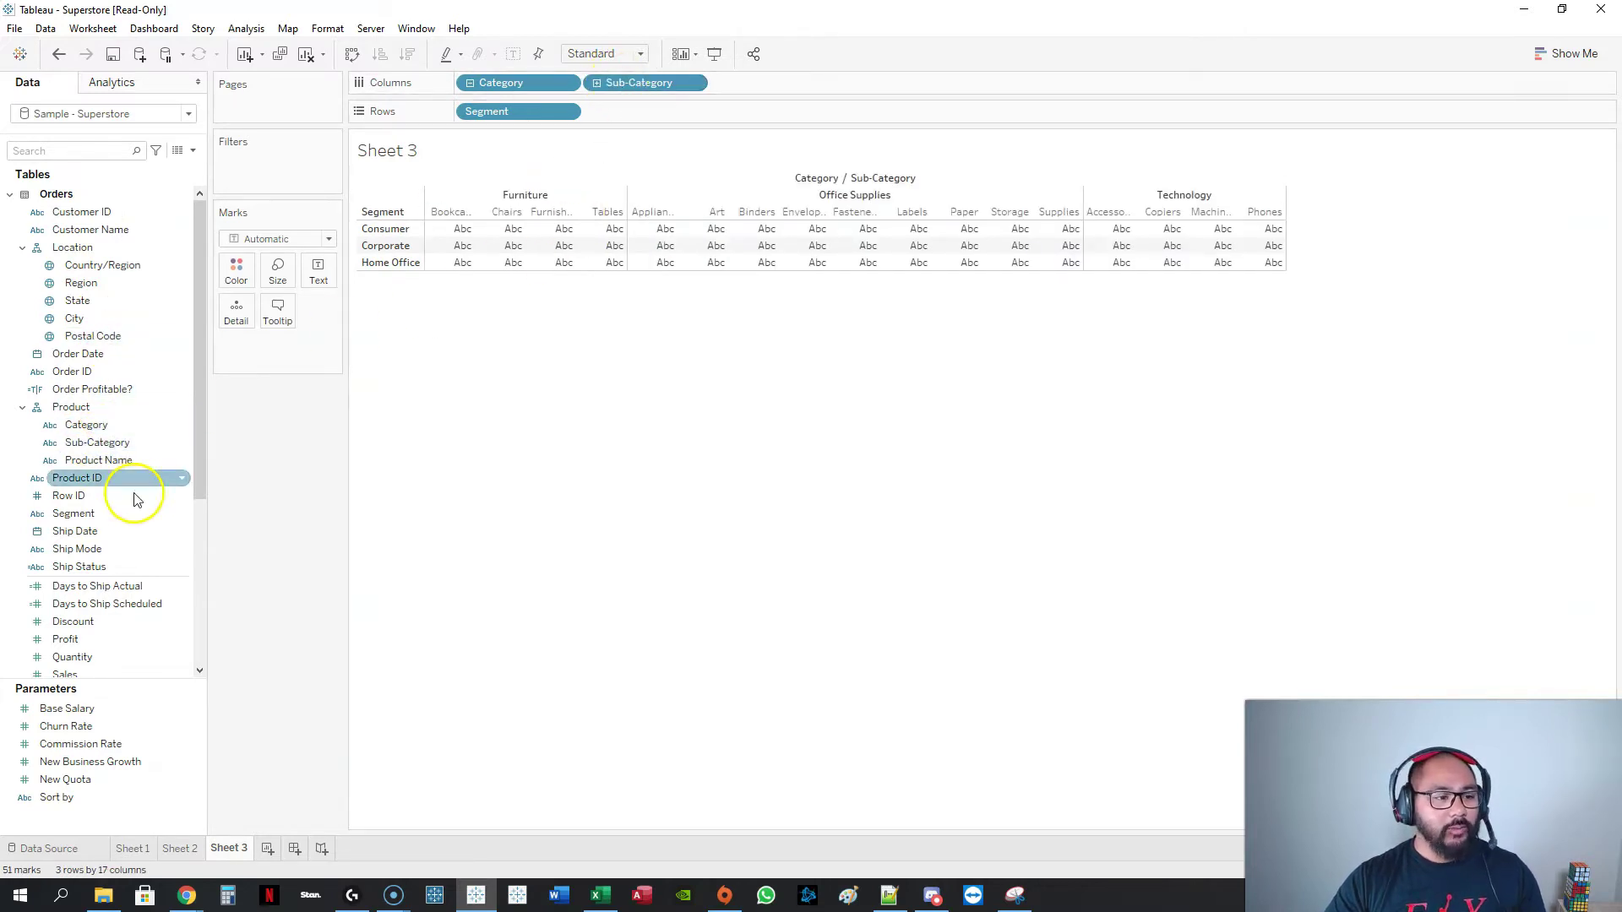
{"action": "double_click", "coordinate": [93, 656]}
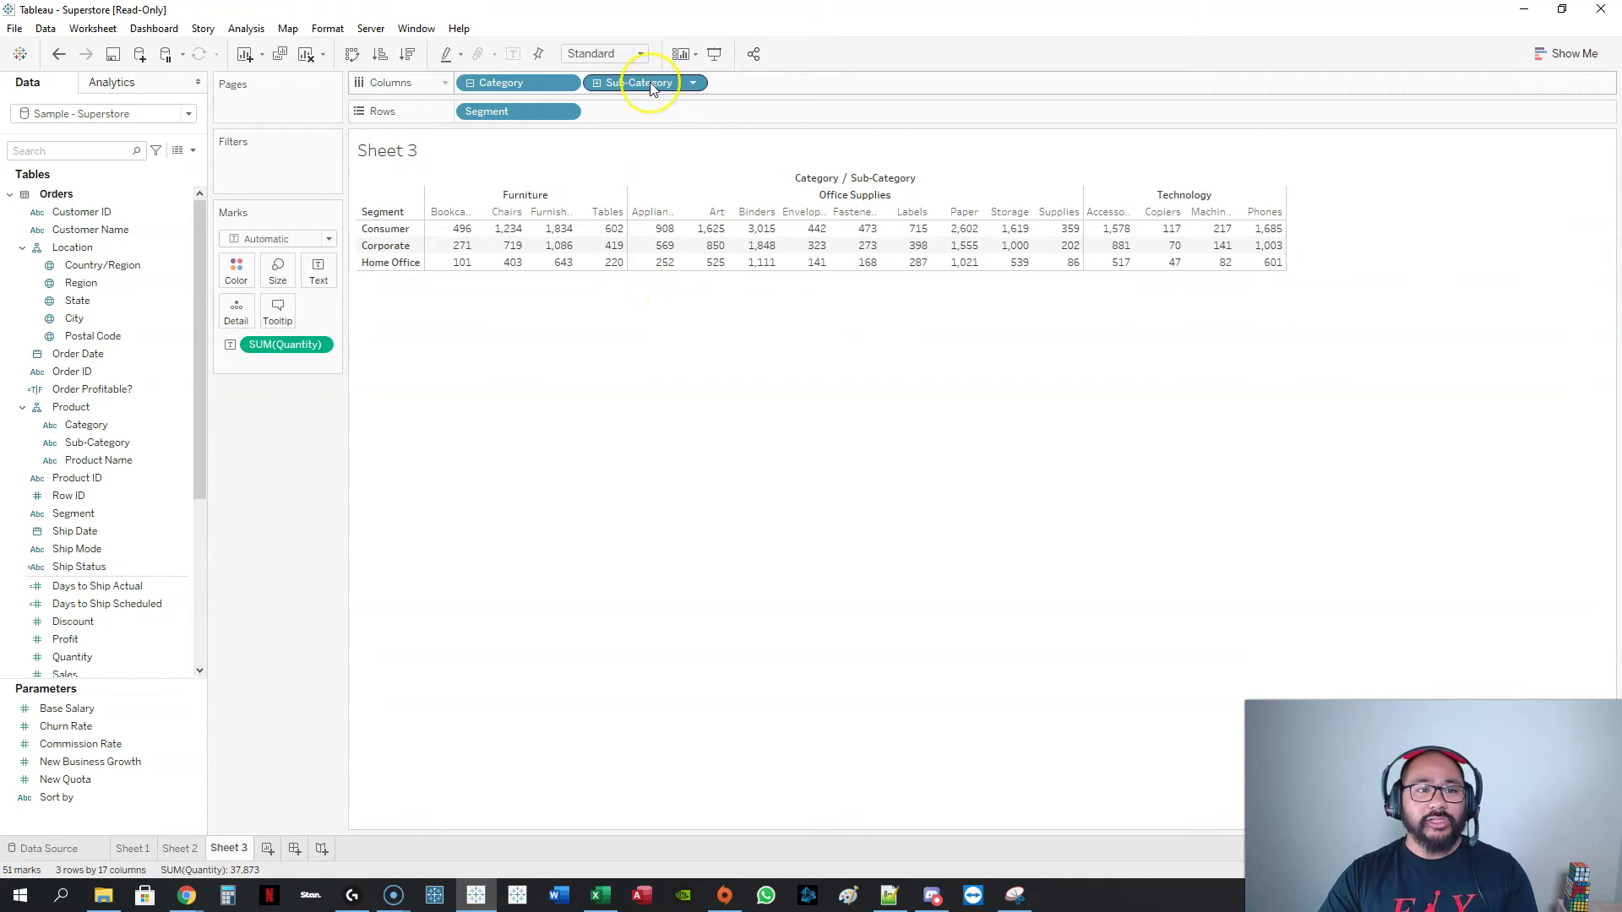
Step: Swap rows and columns, then turn the crosstab into a highlight table
{"action": "left_click", "coordinate": [352, 55]}
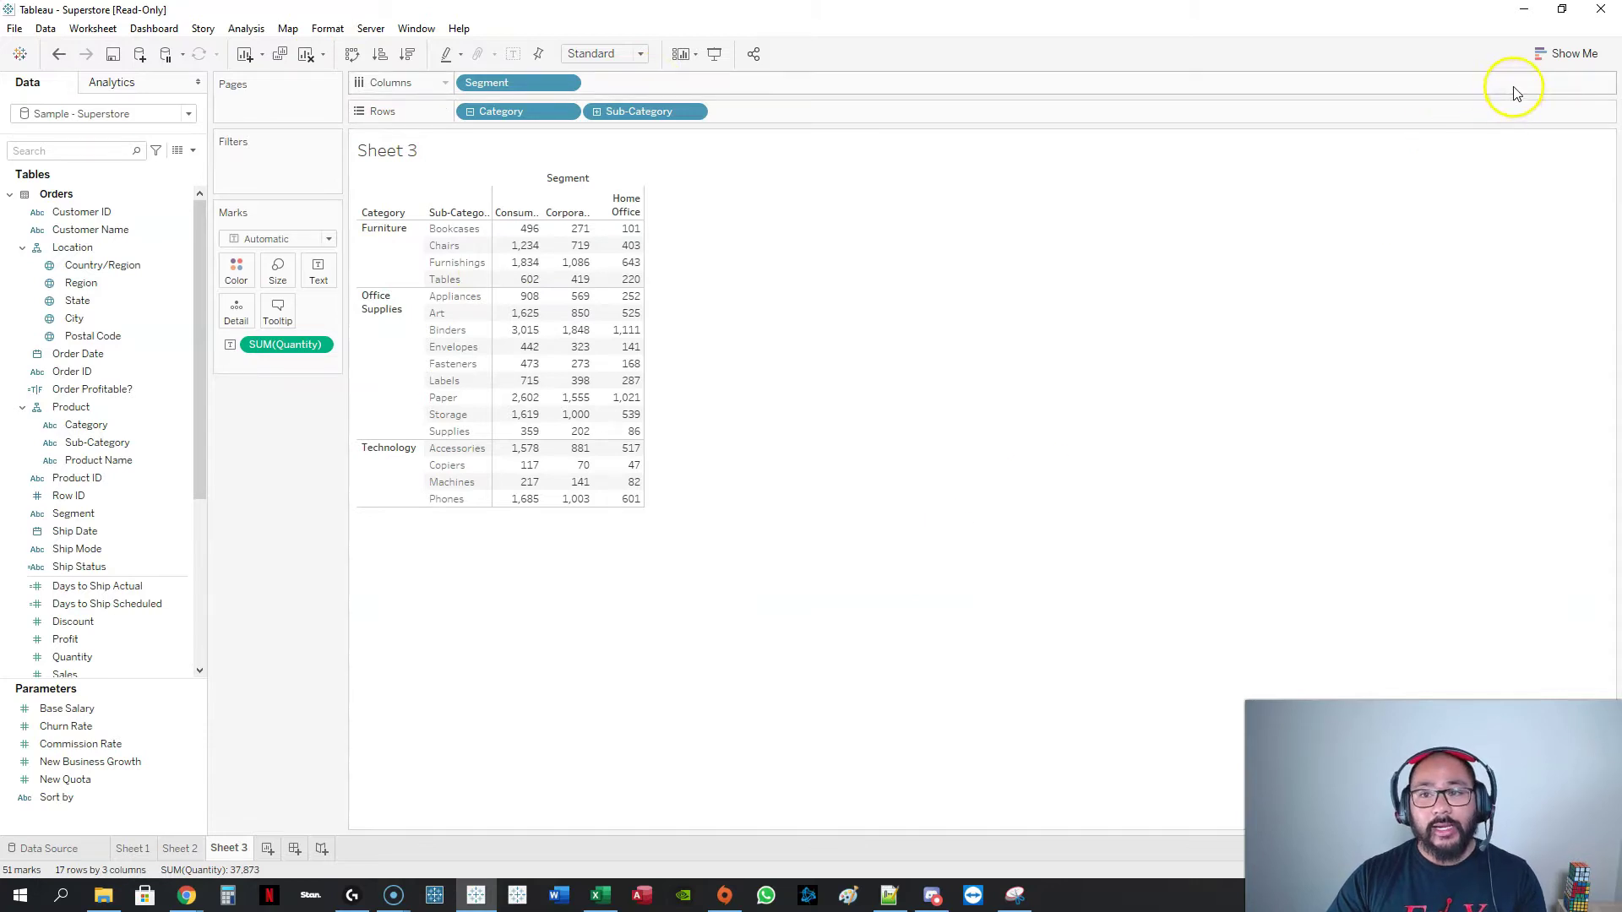
{"action": "left_click_drag", "start_coordinate": [1603, 47], "coordinate": [1564, 30]}
{"action": "left_click", "coordinate": [1570, 53]}
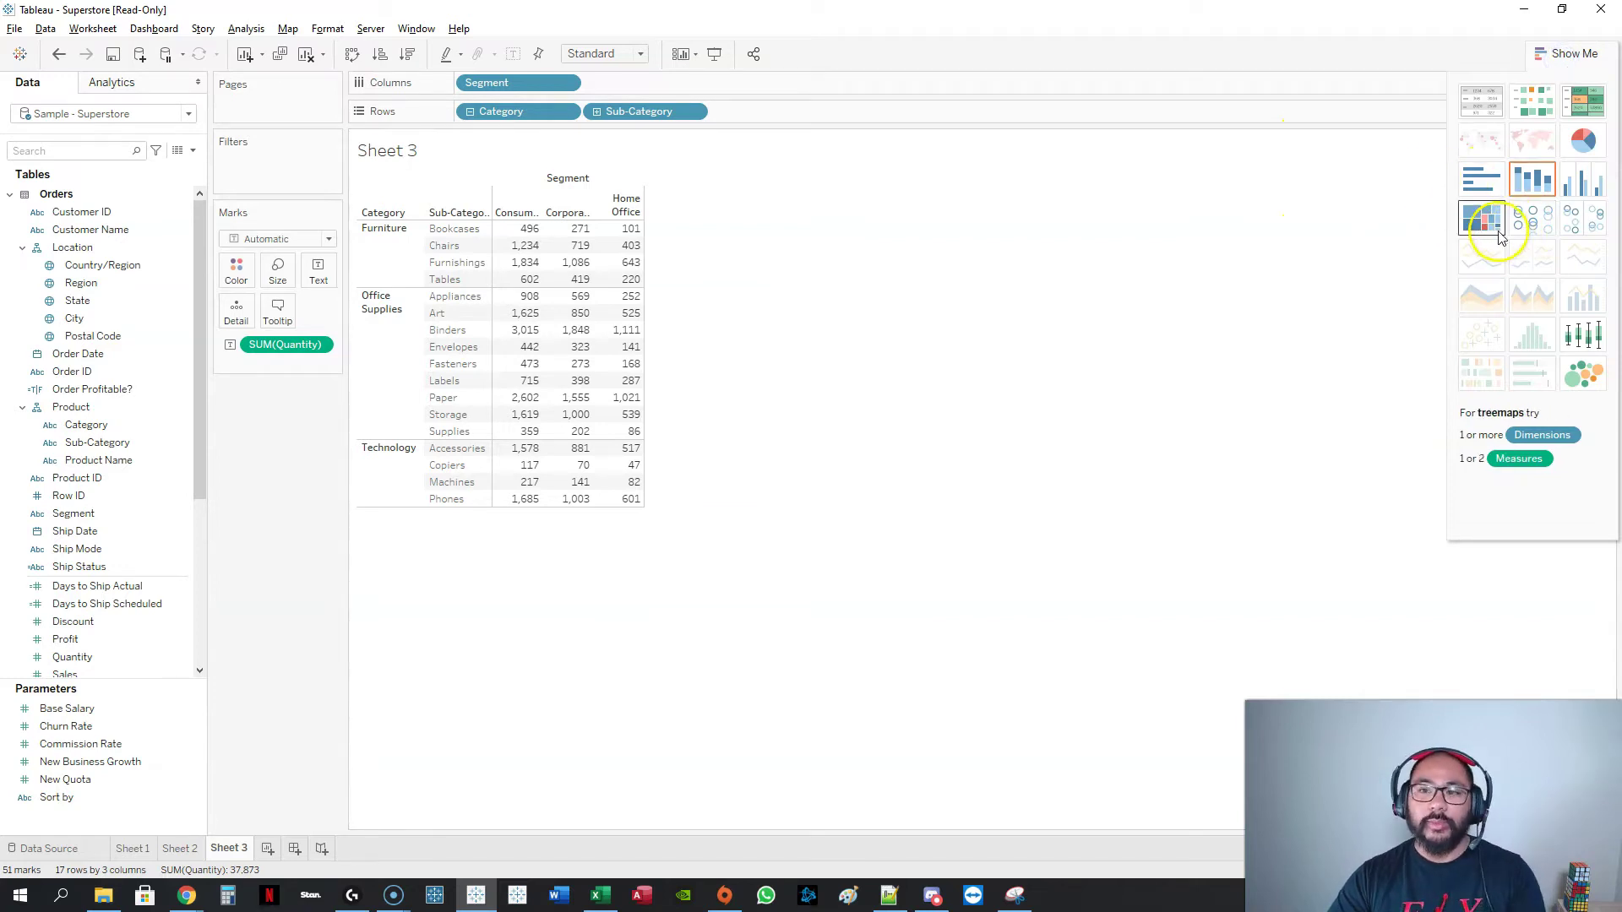
{"action": "left_click", "coordinate": [1584, 105]}
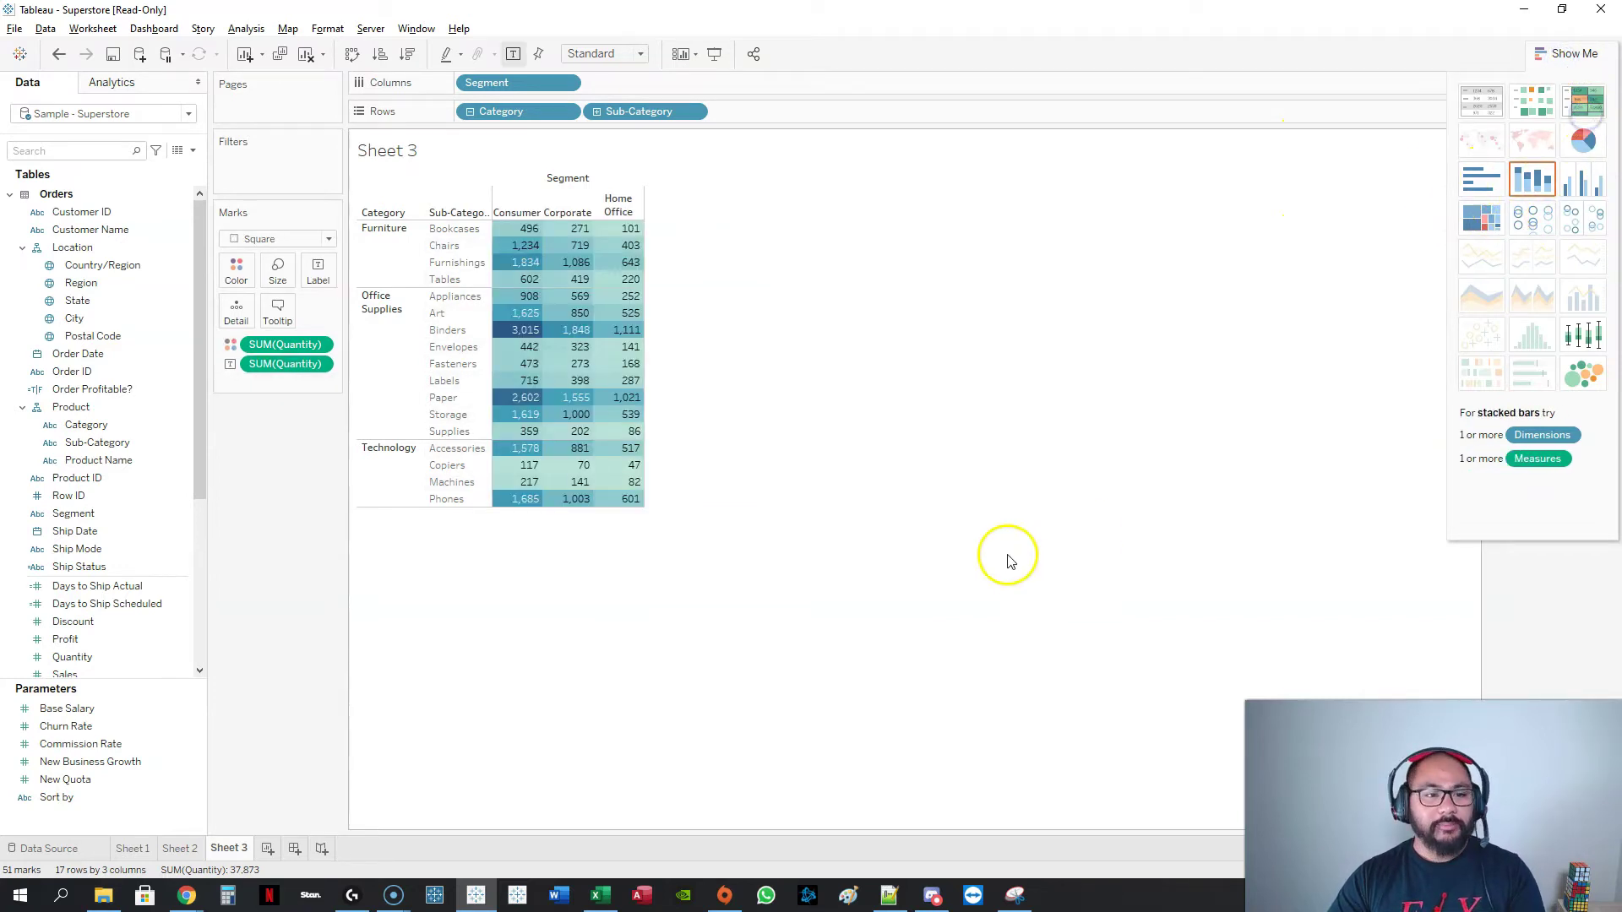
Step: Inspect the Paper Consumer quantity cell, then switch the chart to a treemap
{"action": "mouse_move", "coordinate": [526, 249]}
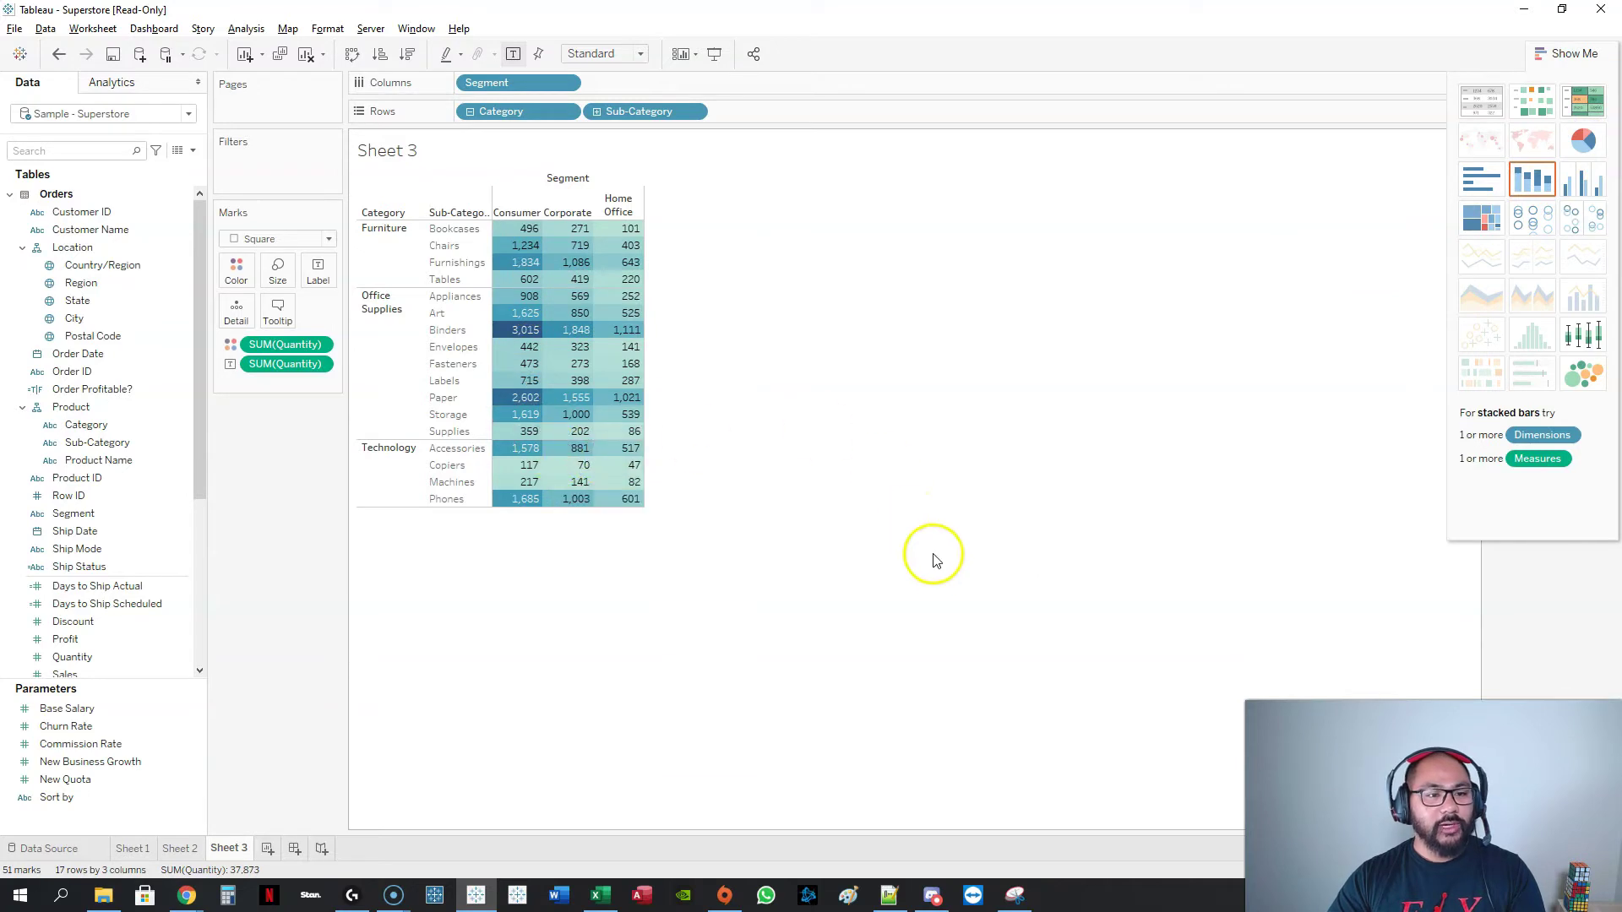
{"action": "left_click", "coordinate": [520, 403]}
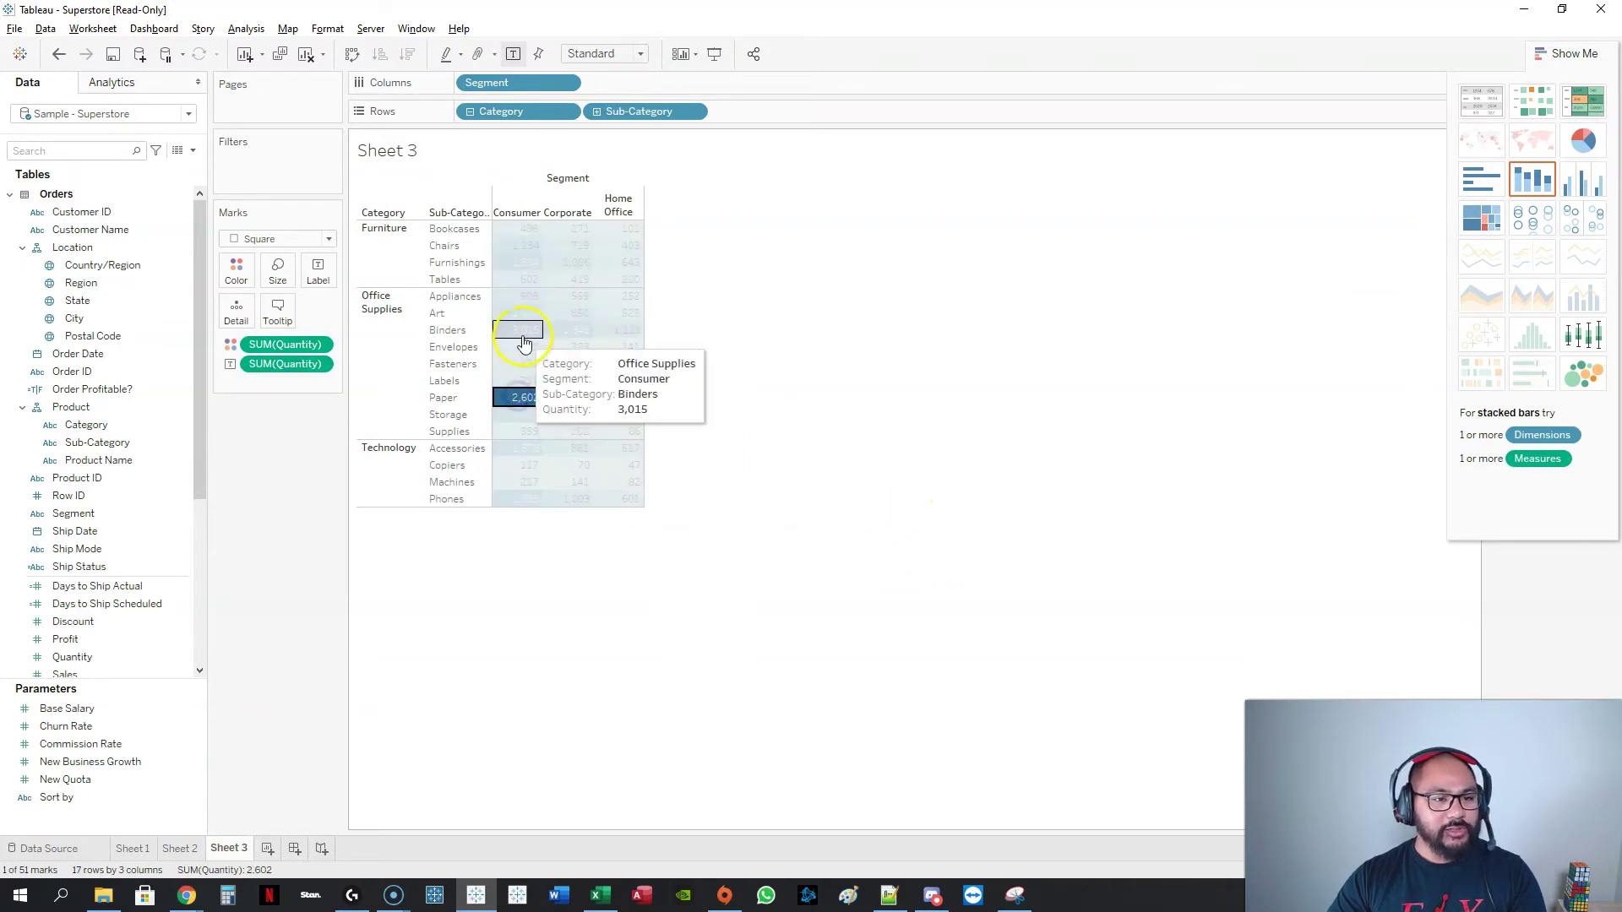
{"action": "left_click", "coordinate": [863, 269]}
{"action": "left_click", "coordinate": [1481, 220]}
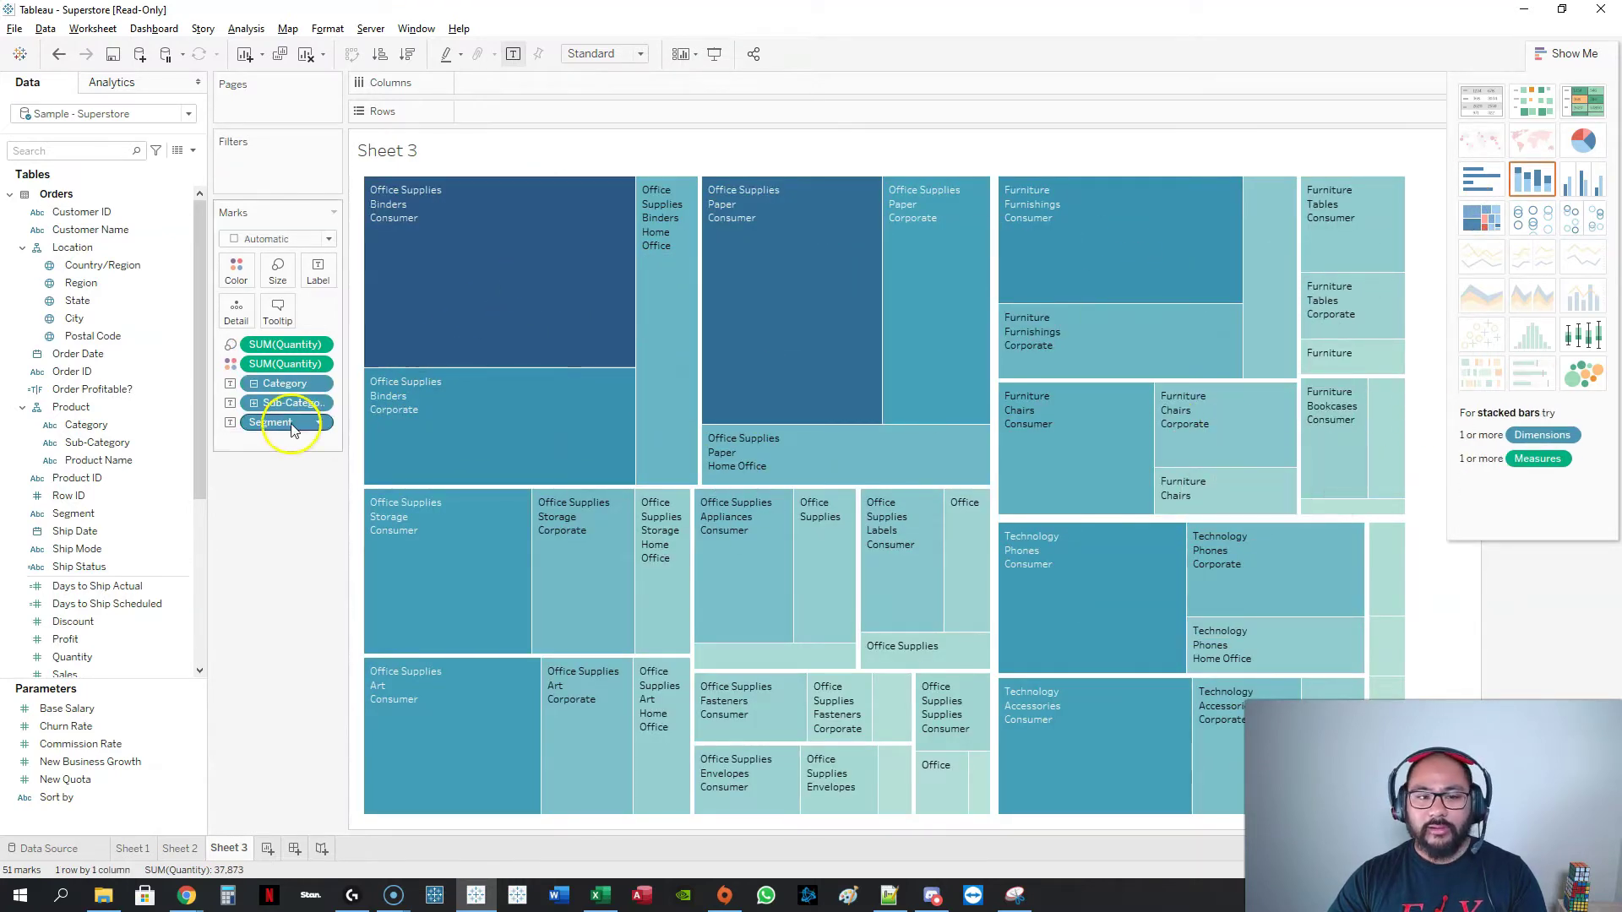
Step: Colour the treemap by Sub-Category, convert it to packed bubbles, and add blank Sheet 4
{"action": "left_click_drag", "start_coordinate": [285, 383], "coordinate": [242, 282]}
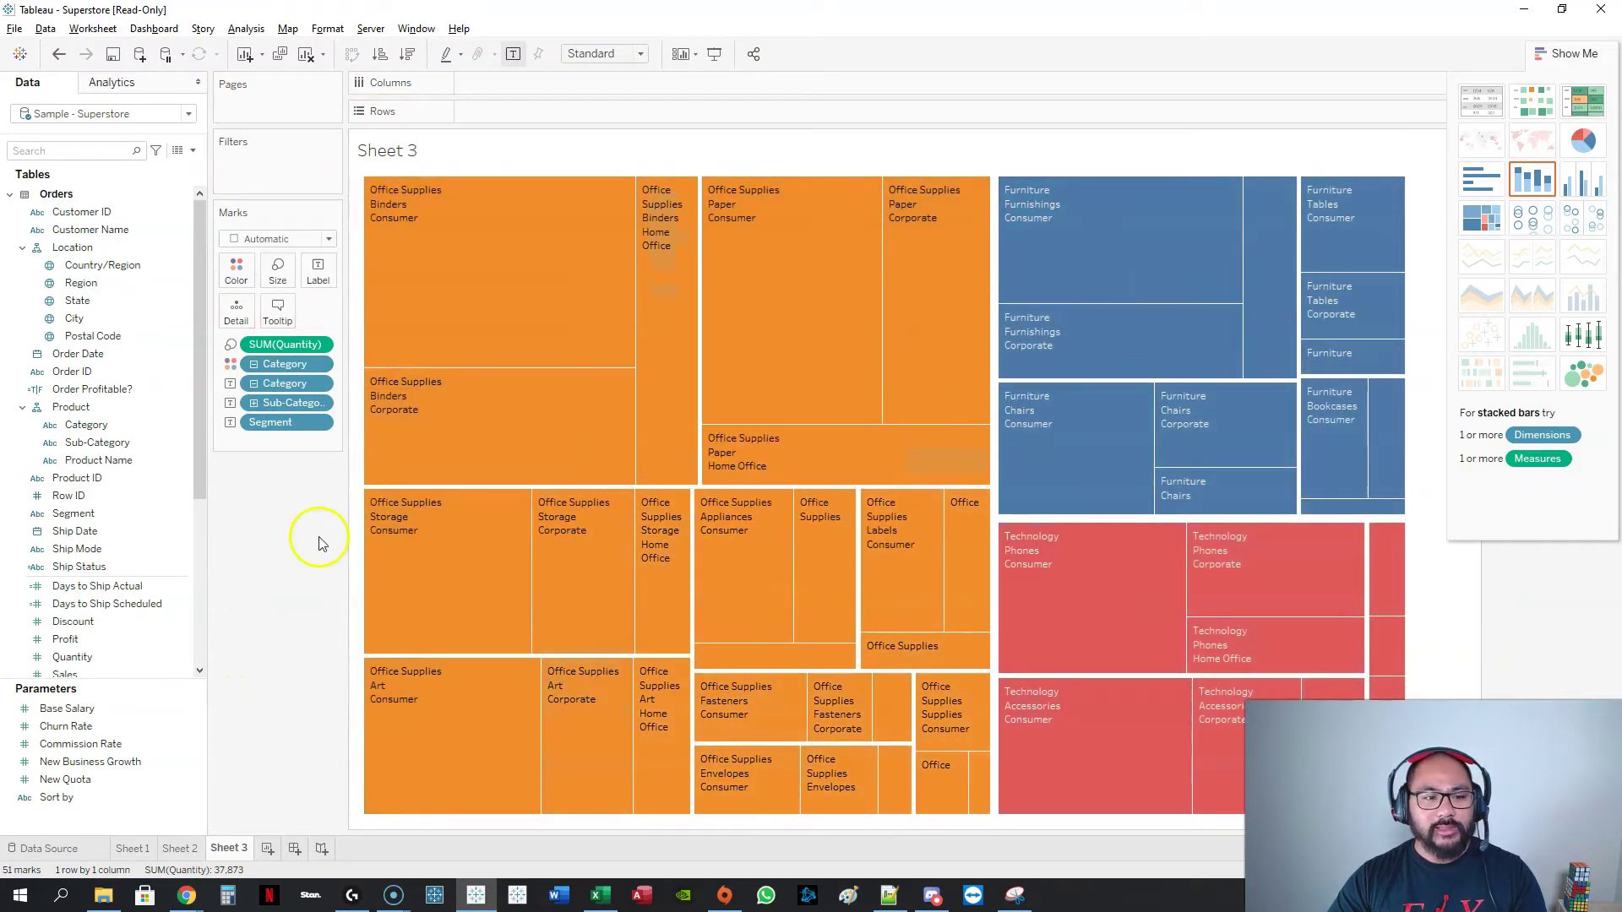
{"action": "left_click_drag", "start_coordinate": [286, 403], "coordinate": [237, 270]}
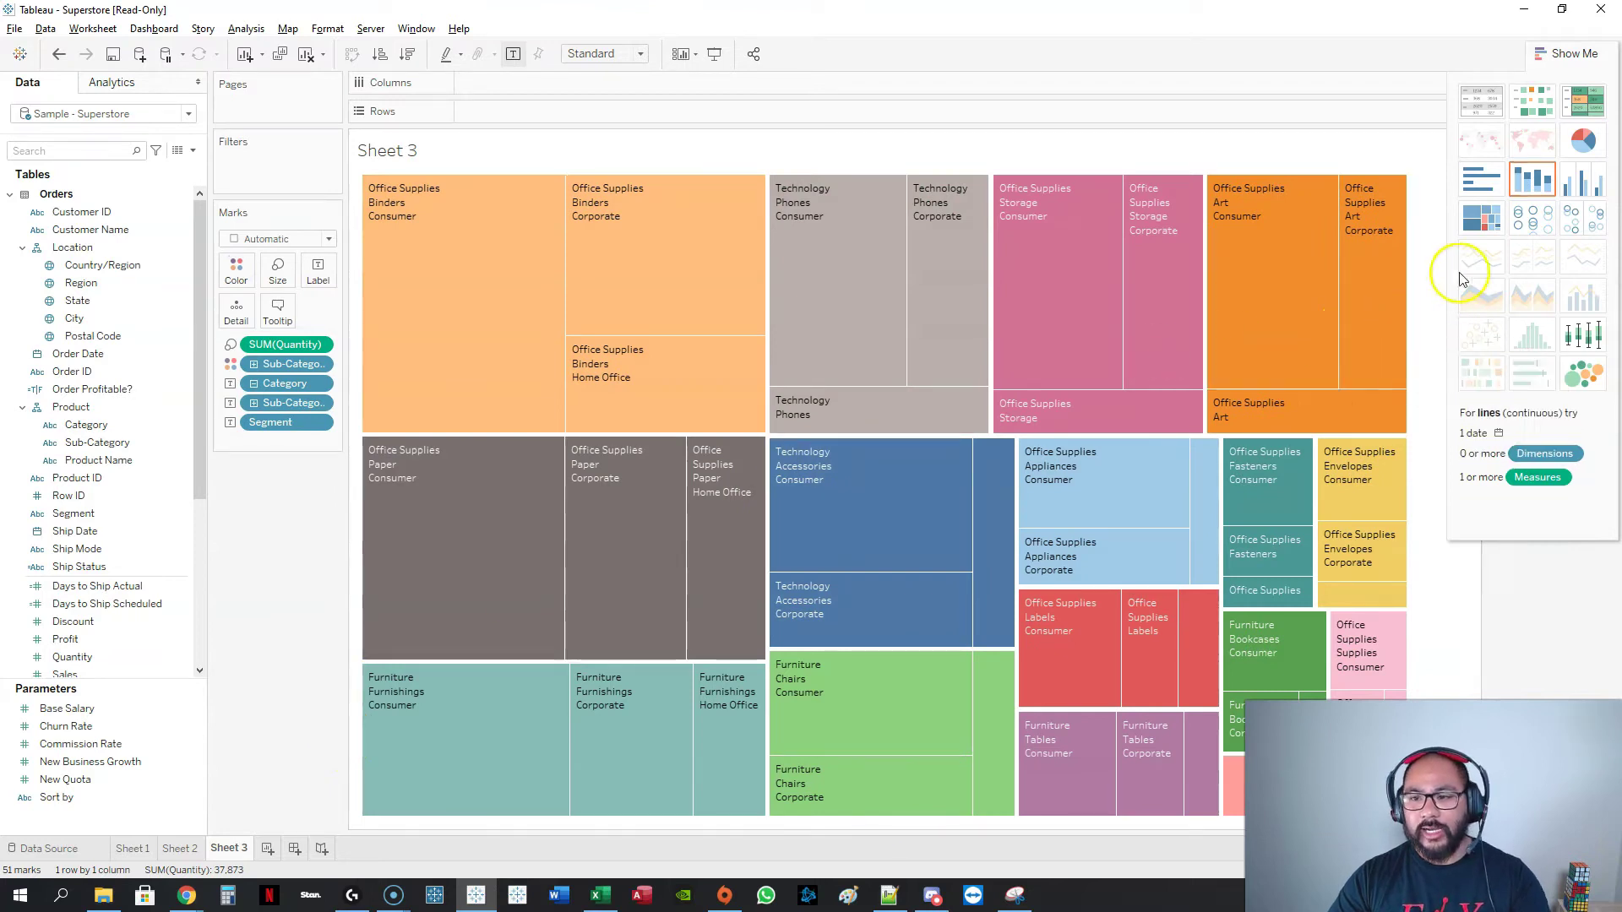
{"action": "left_click", "coordinate": [1536, 359]}
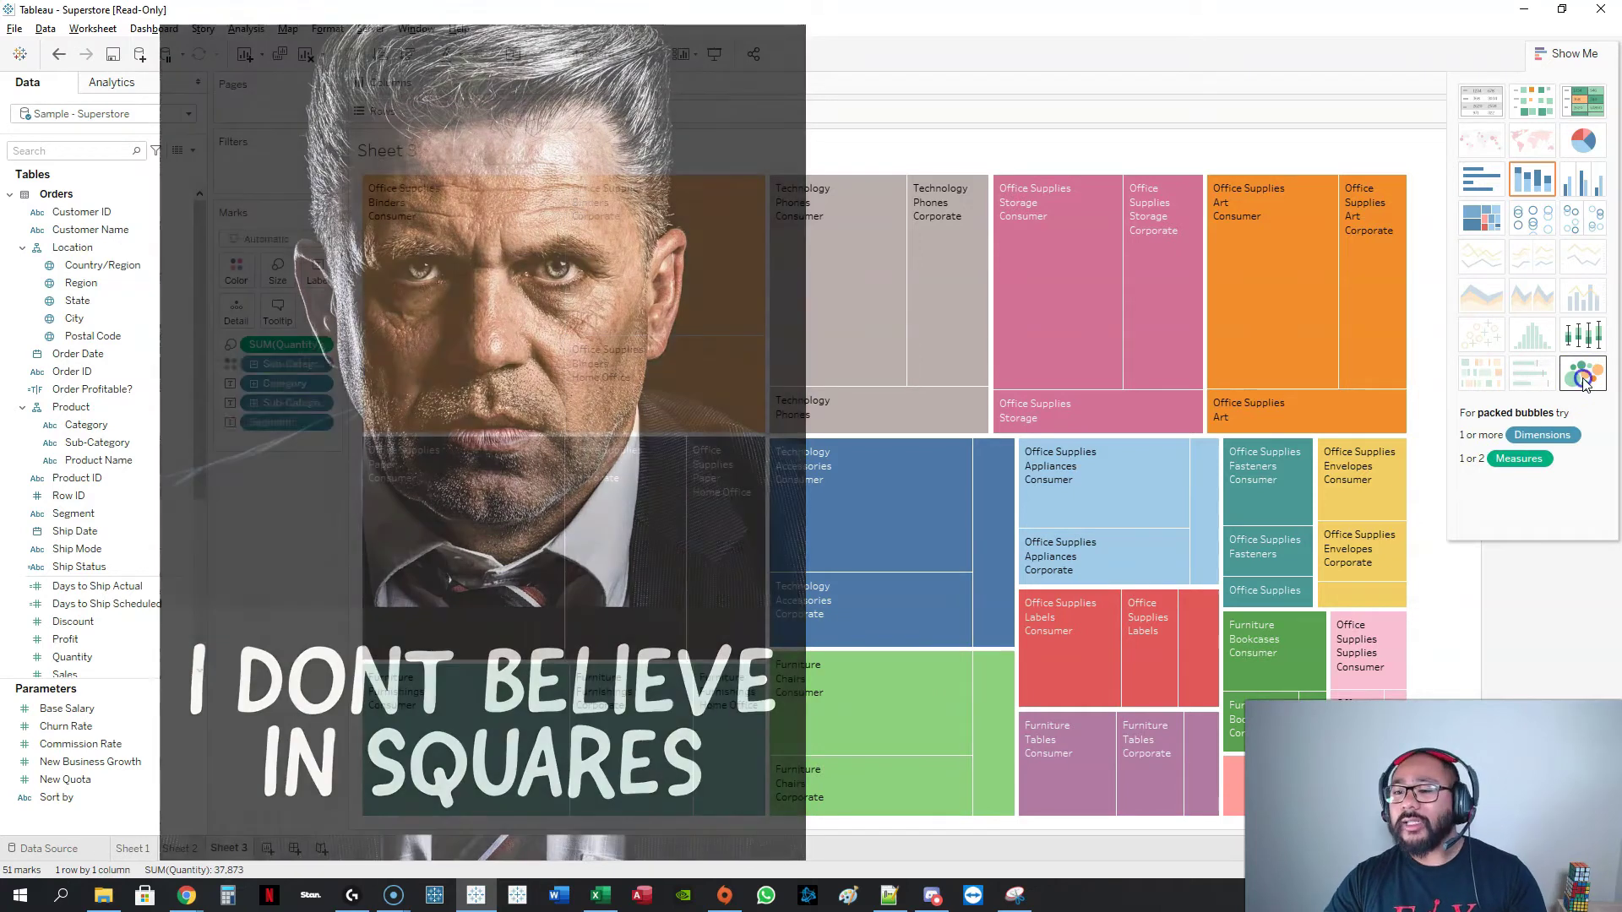
{"action": "left_click", "coordinate": [1583, 378]}
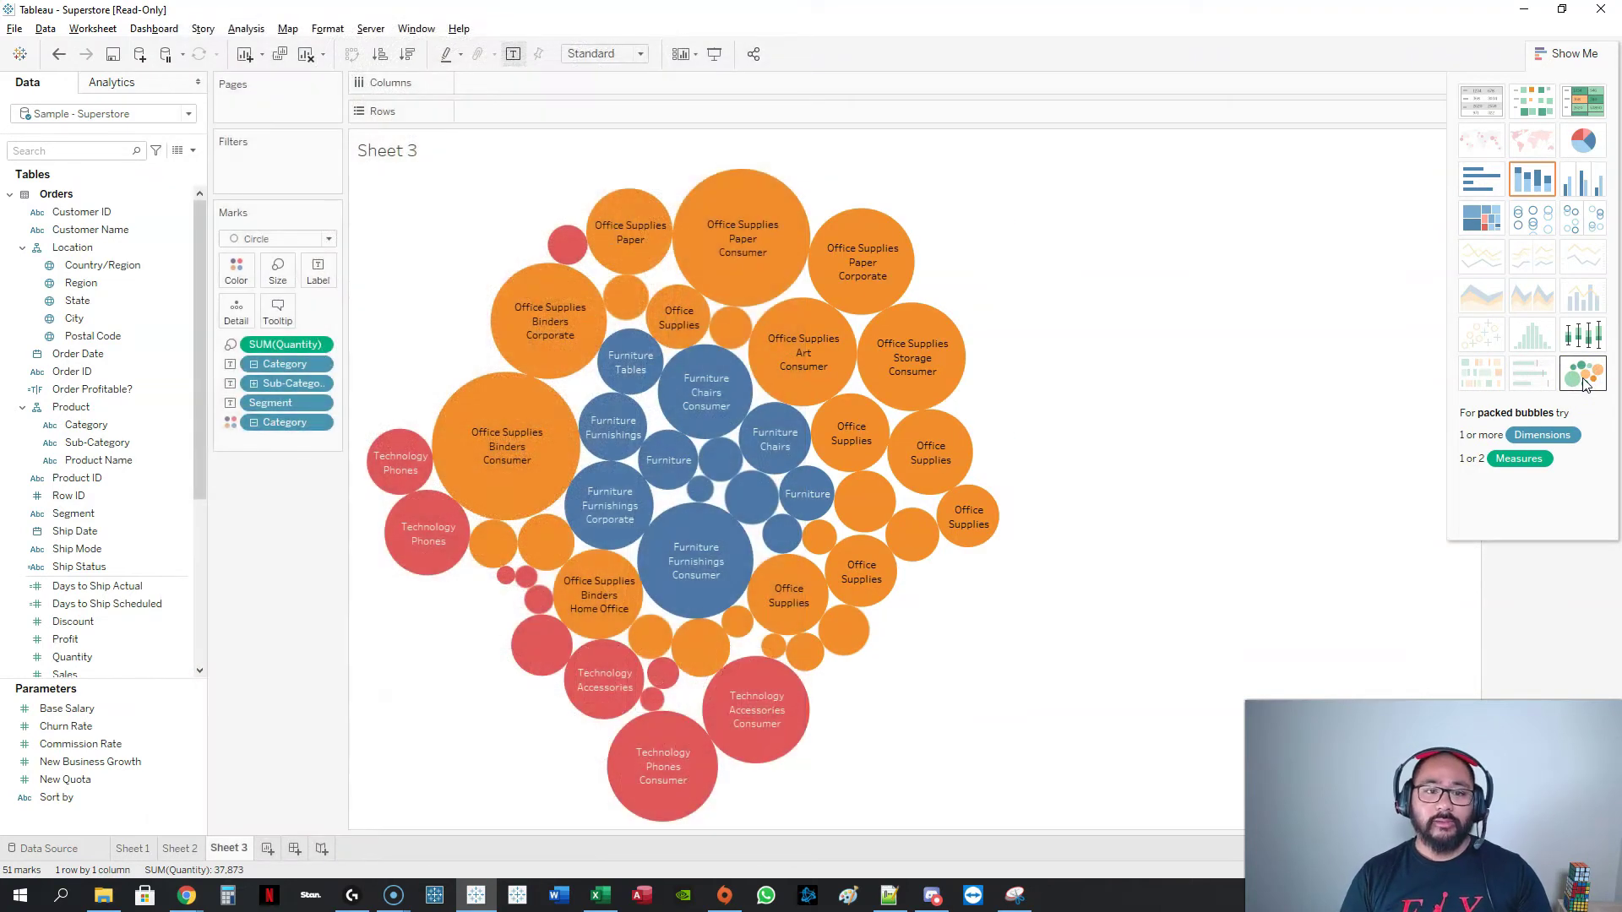
{"action": "left_click", "coordinate": [267, 848]}
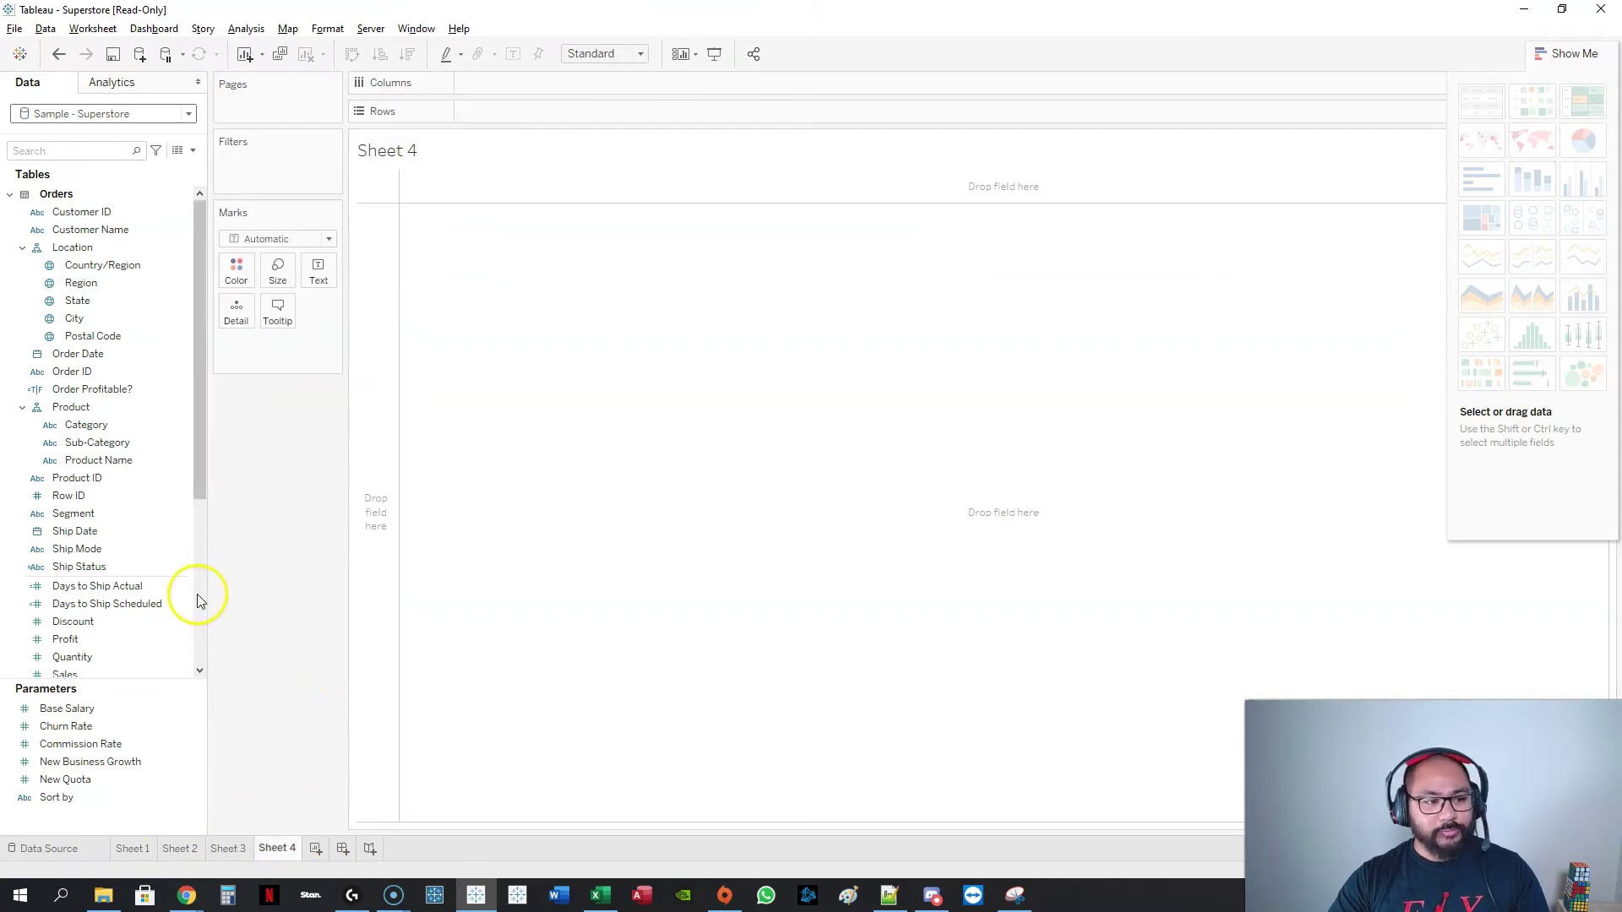
Step: Put YEAR(Order Date) on columns and SUM(Profit) on rows, shown as a line chart
{"action": "left_click", "coordinate": [139, 494]}
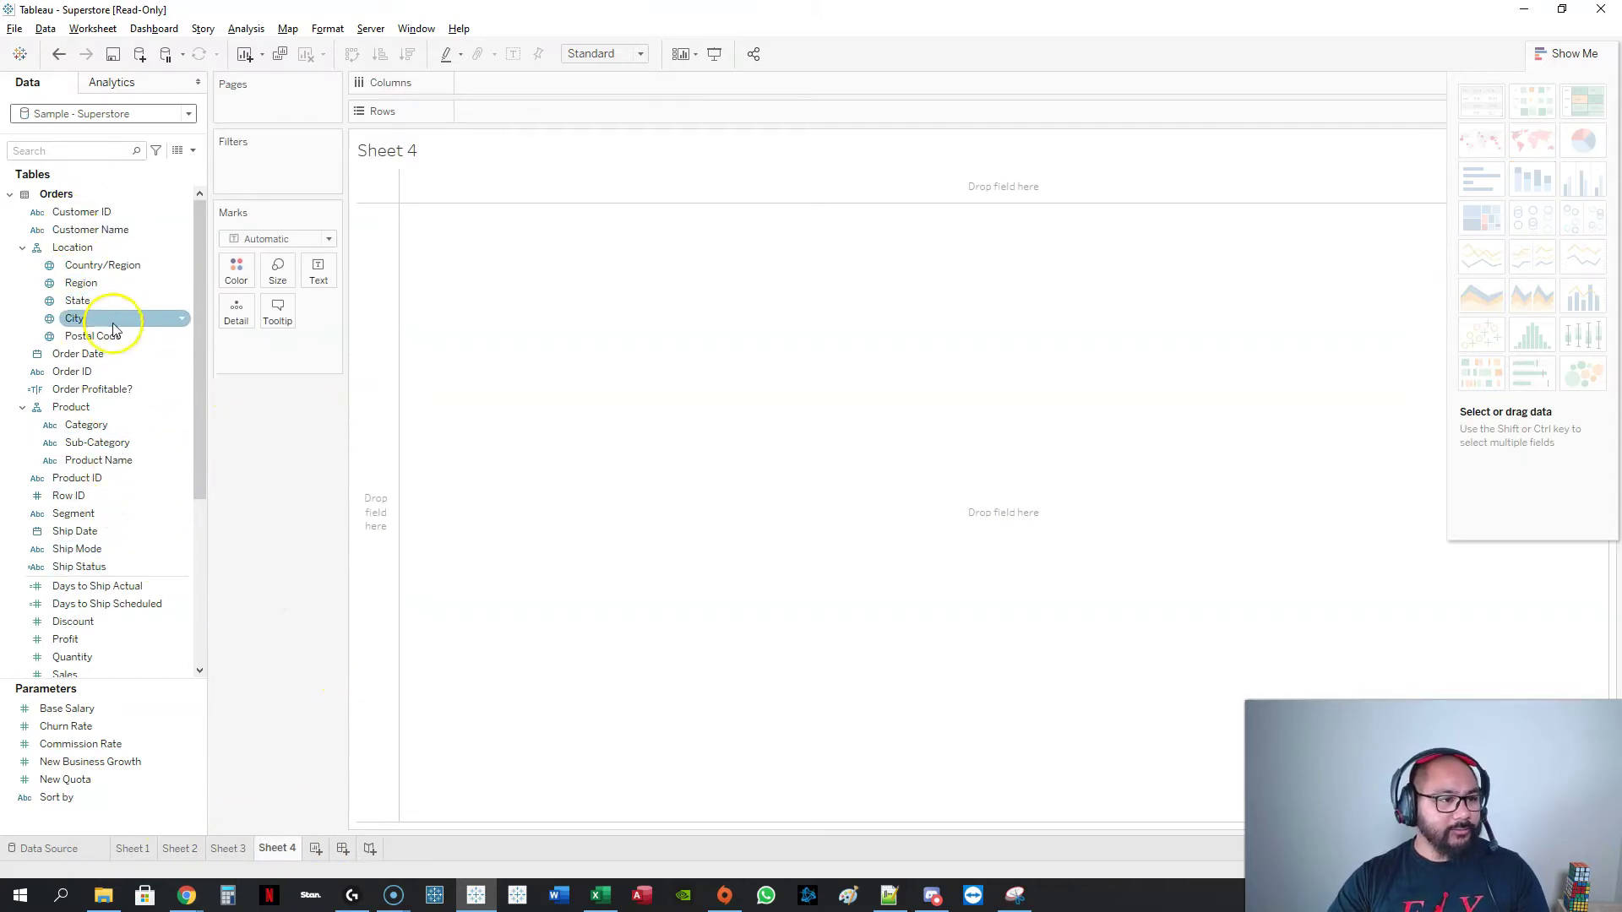
{"action": "left_click", "coordinate": [100, 353]}
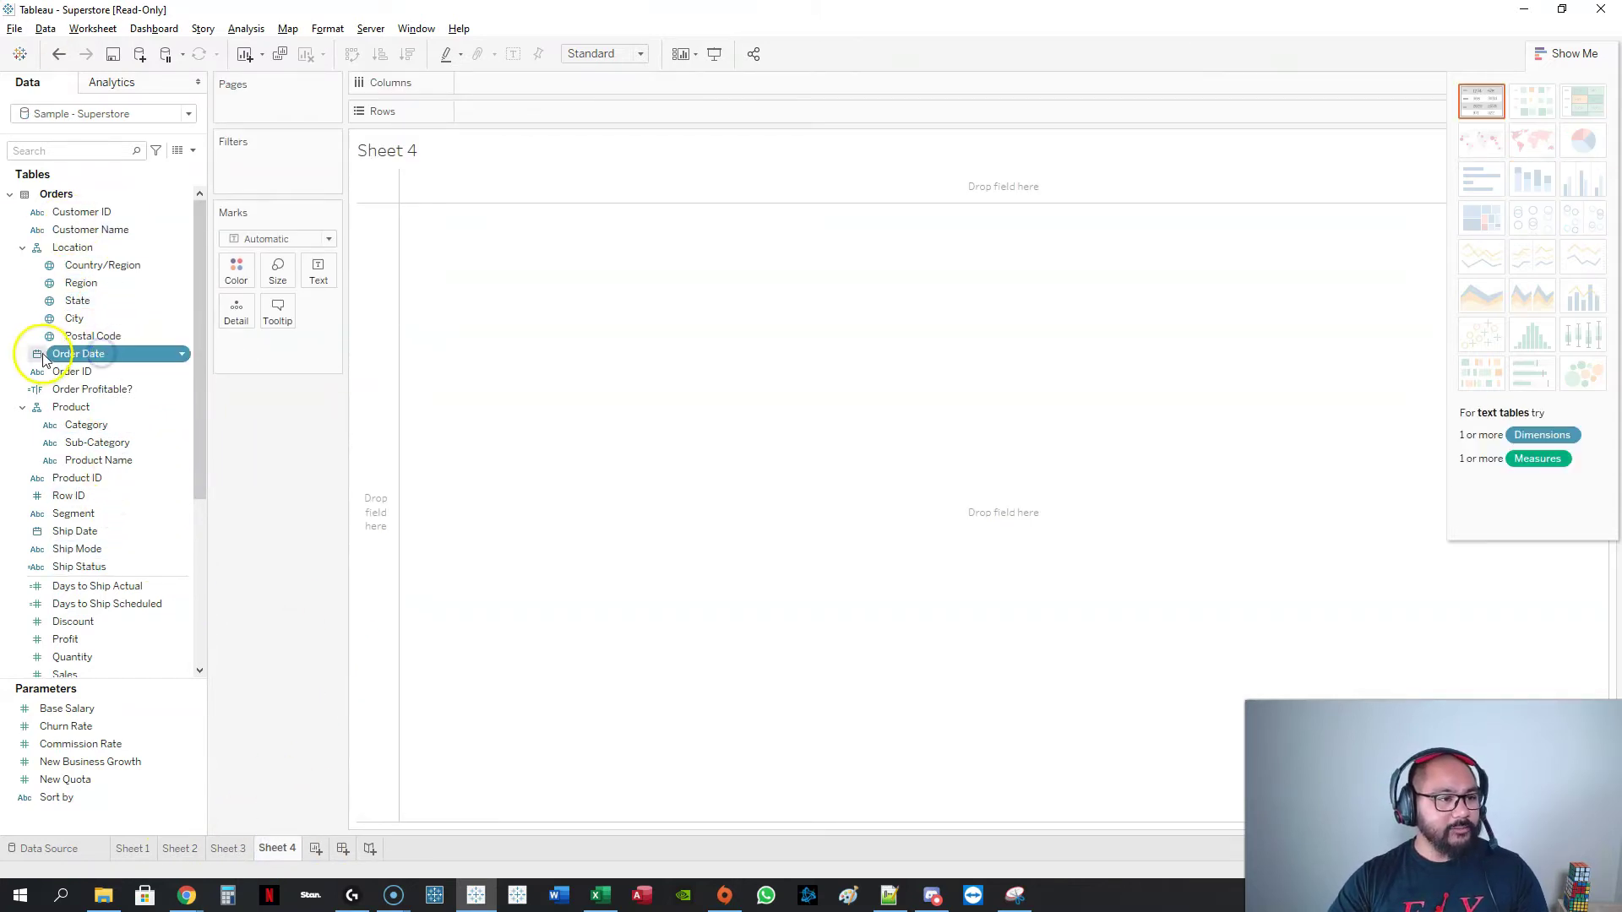
{"action": "left_click", "coordinate": [108, 362]}
{"action": "double_click", "coordinate": [108, 361]}
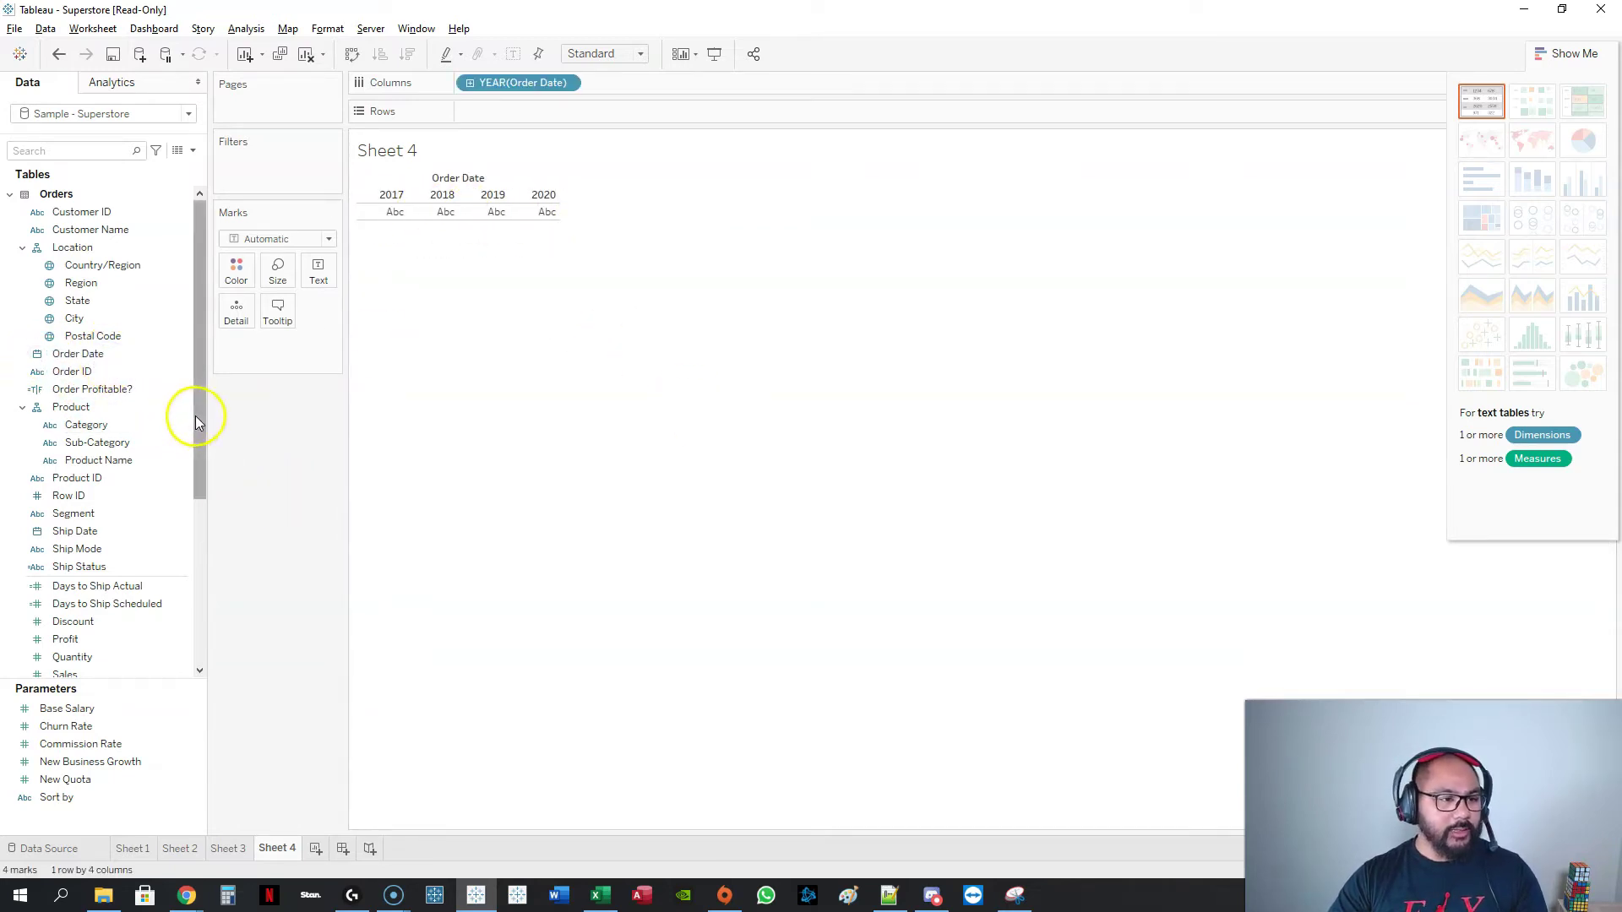
{"action": "left_click_drag", "start_coordinate": [199, 417], "coordinate": [208, 539]}
{"action": "left_click", "coordinate": [108, 409]}
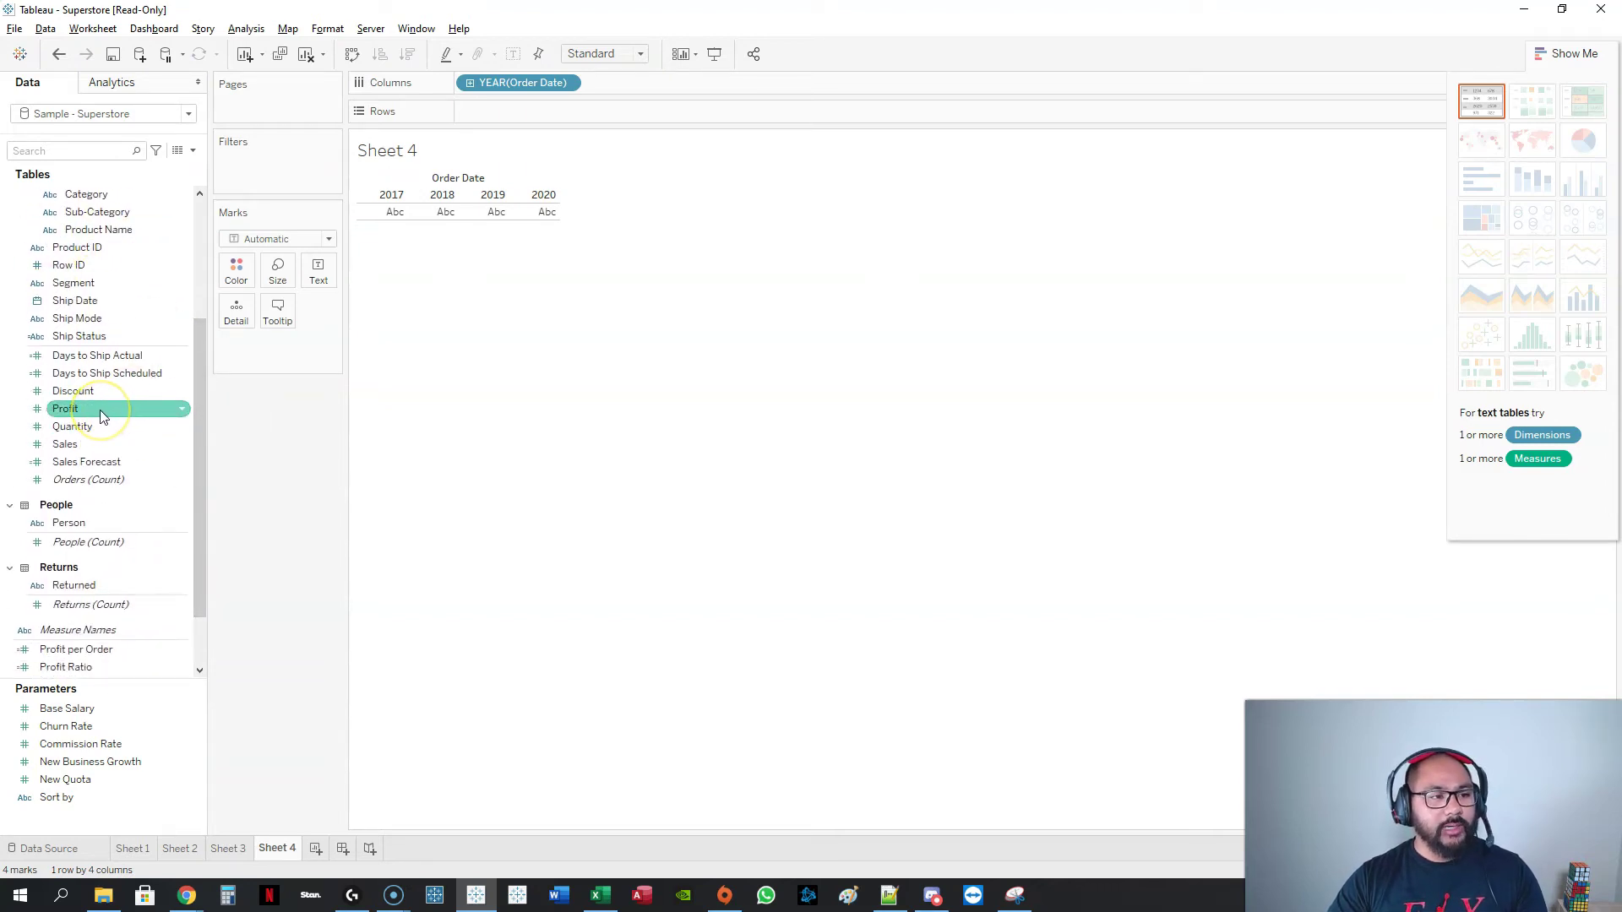
{"action": "double_click", "coordinate": [100, 409]}
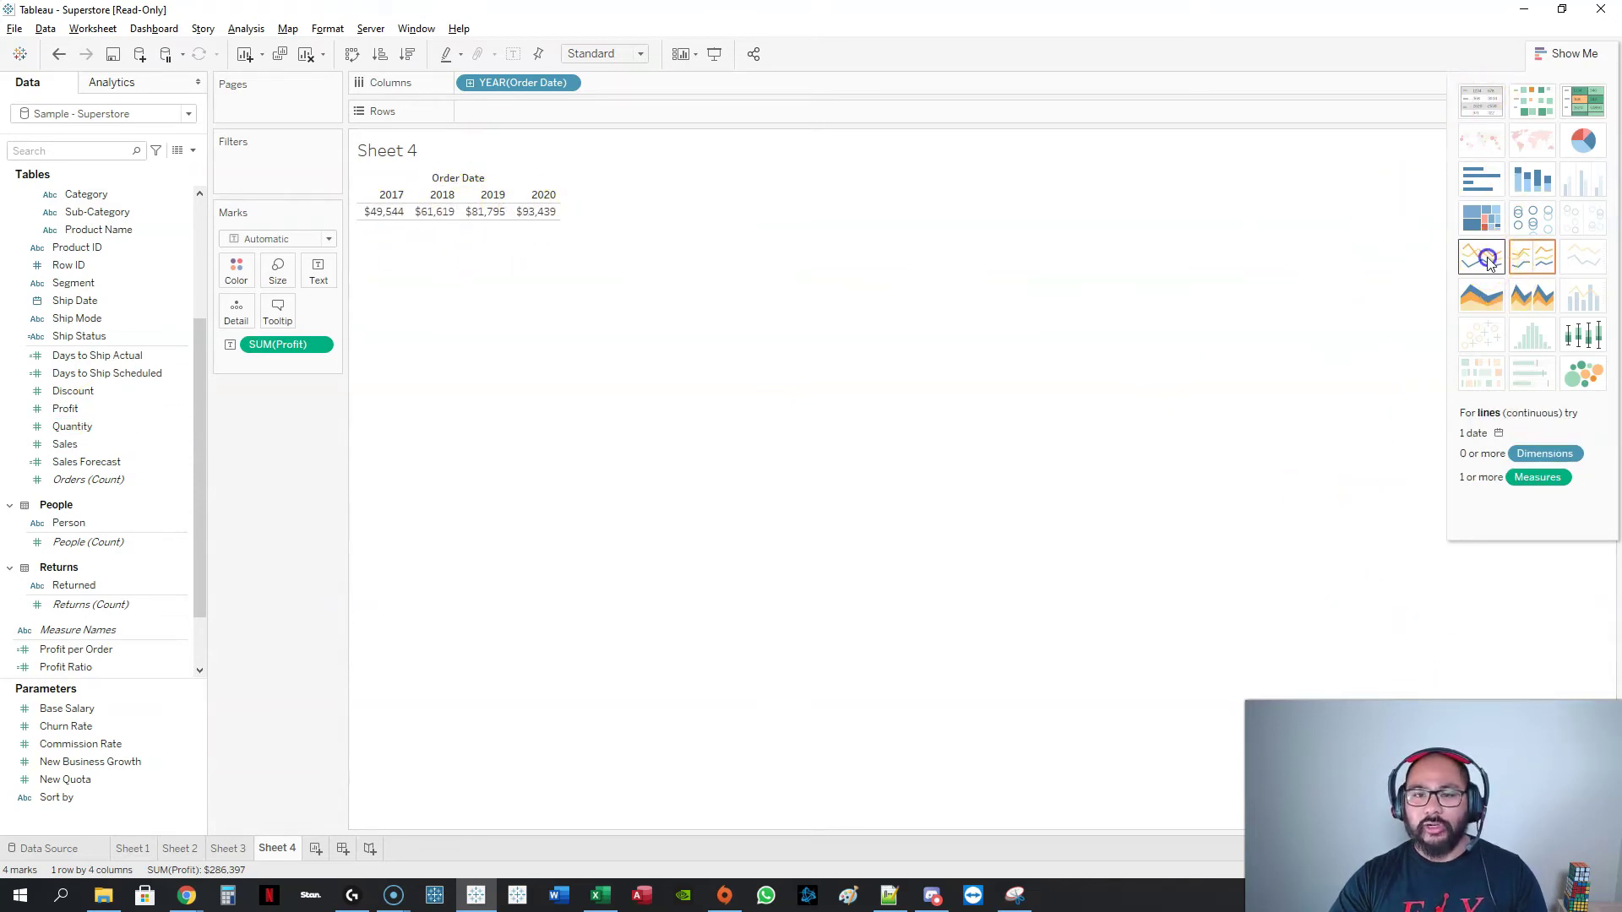
{"action": "left_click", "coordinate": [1487, 262]}
Step: Drill the Order Date axis from years down through quarters and months to weeks
{"action": "left_click", "coordinate": [1561, 55]}
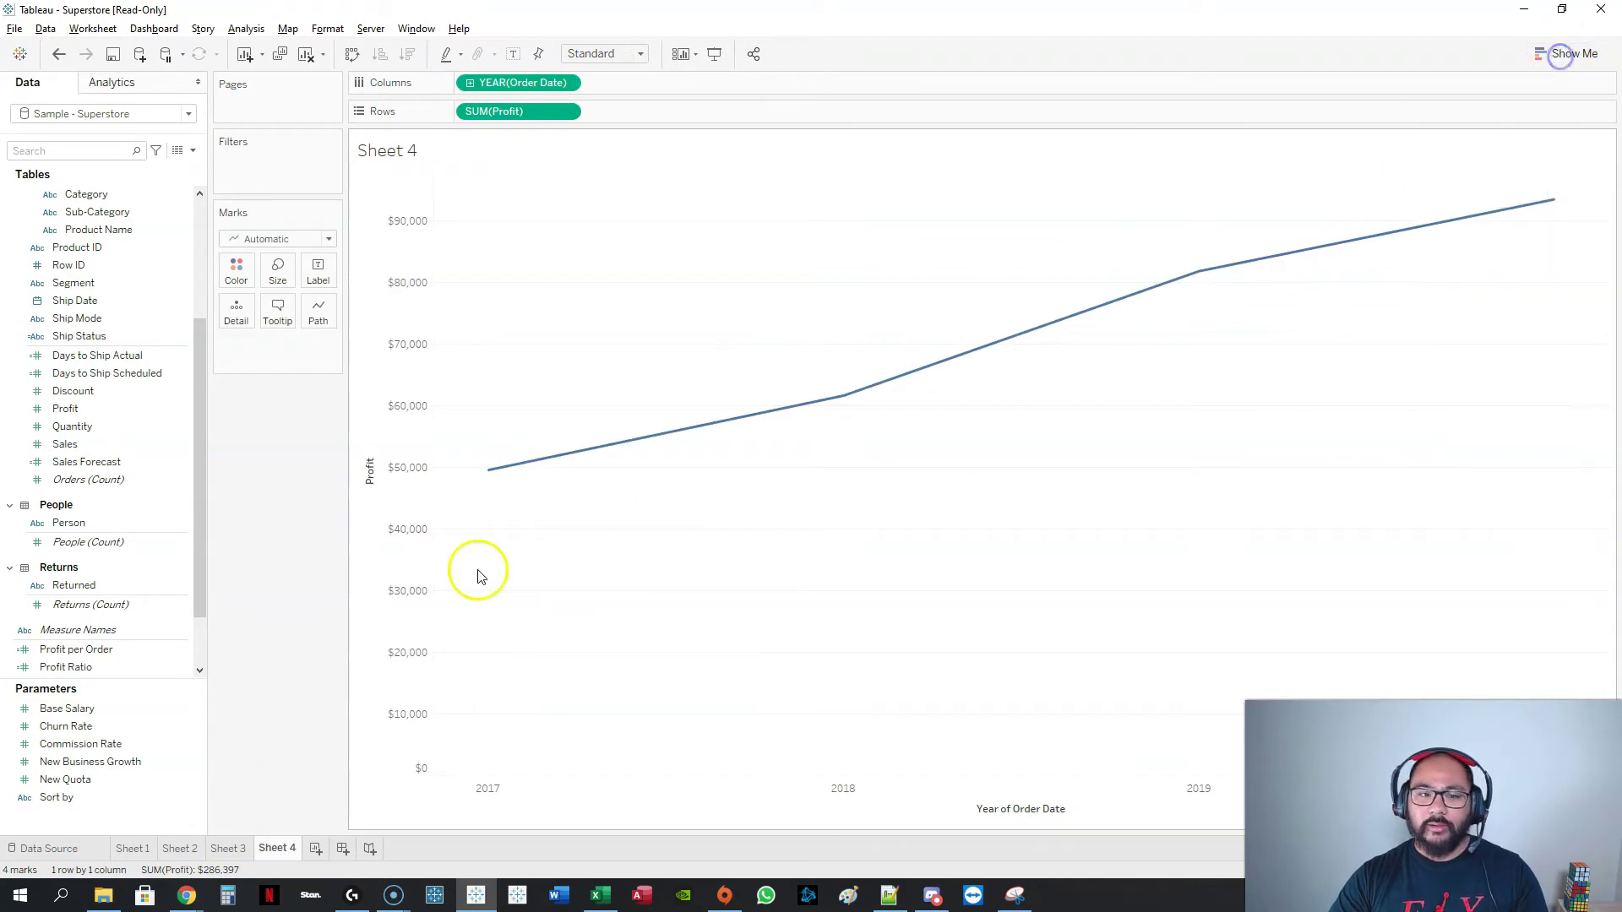
{"action": "left_click", "coordinate": [832, 405]}
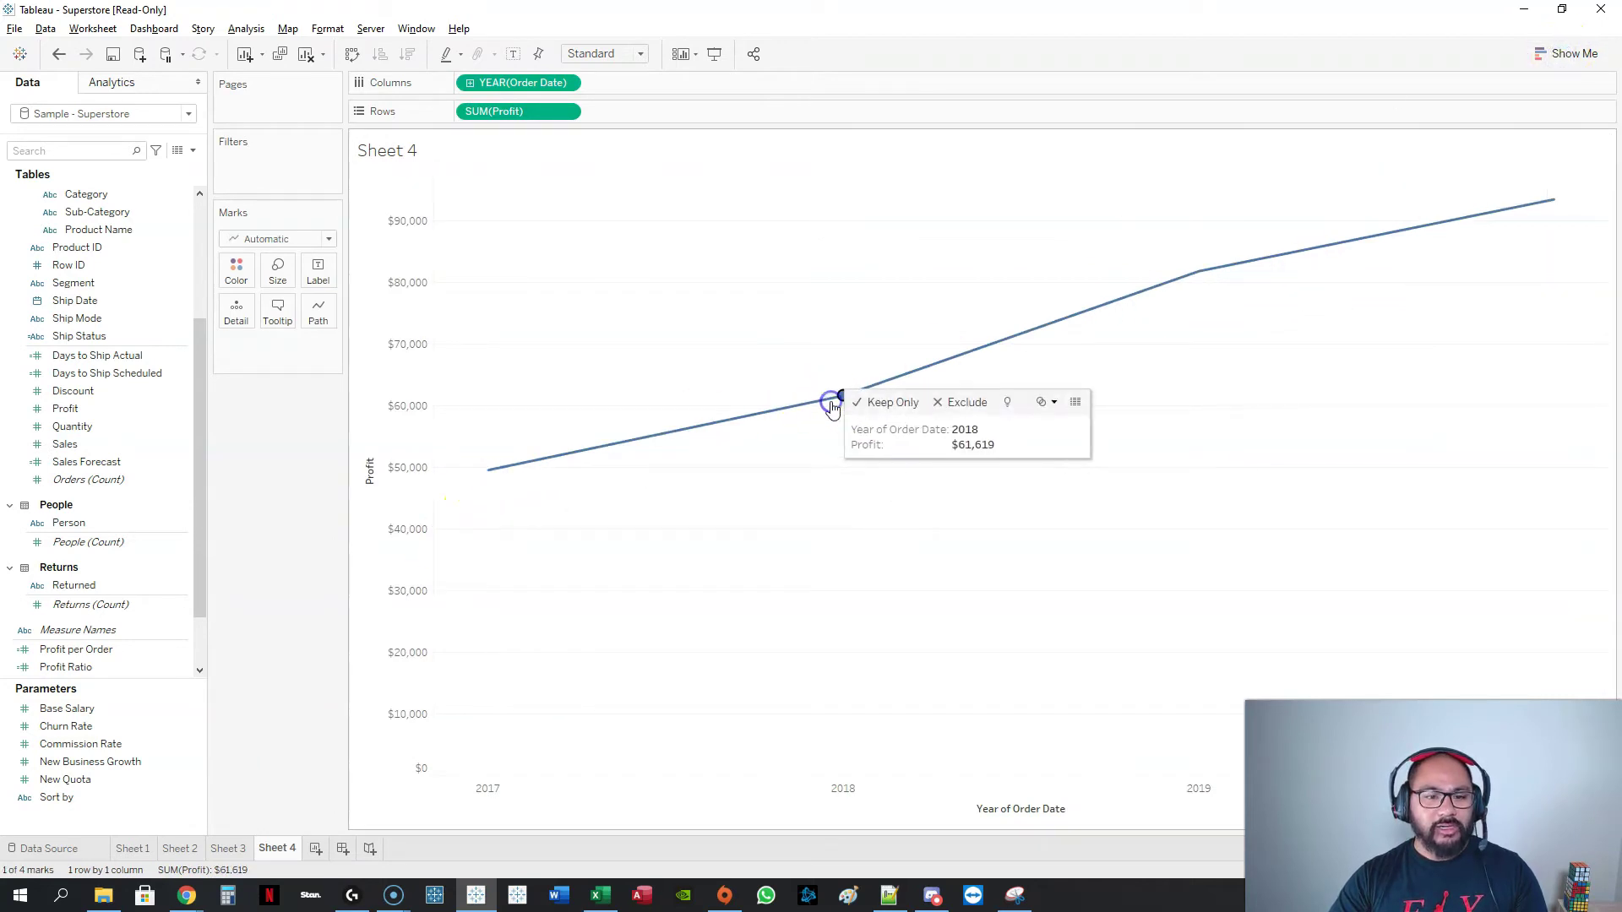
{"action": "left_click", "coordinate": [823, 505]}
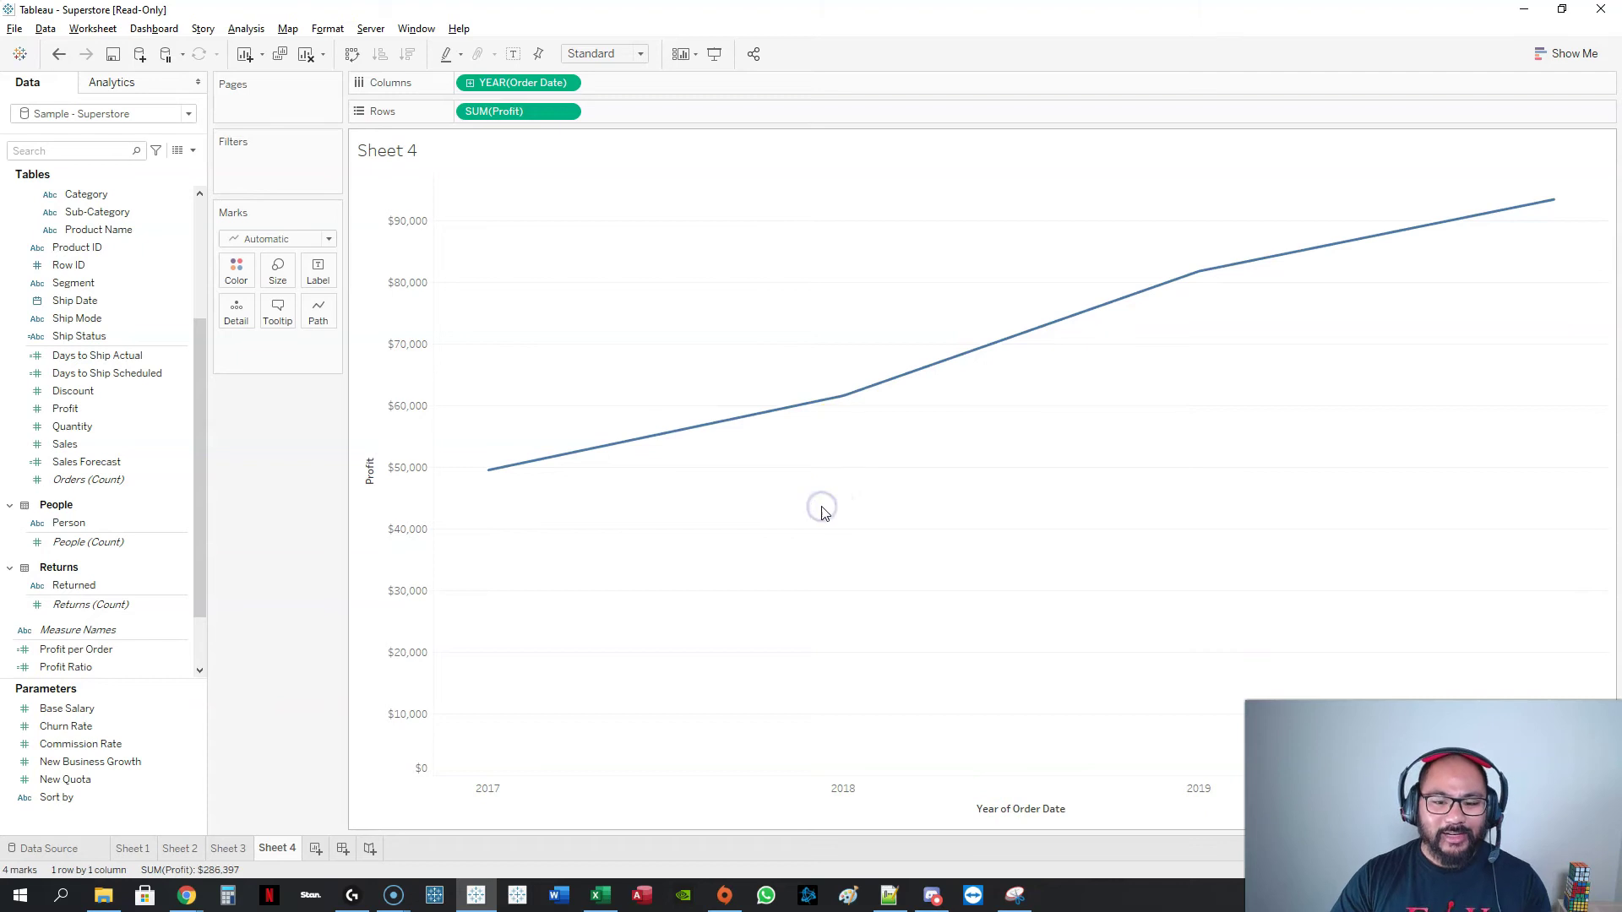
{"action": "left_click", "coordinate": [471, 83]}
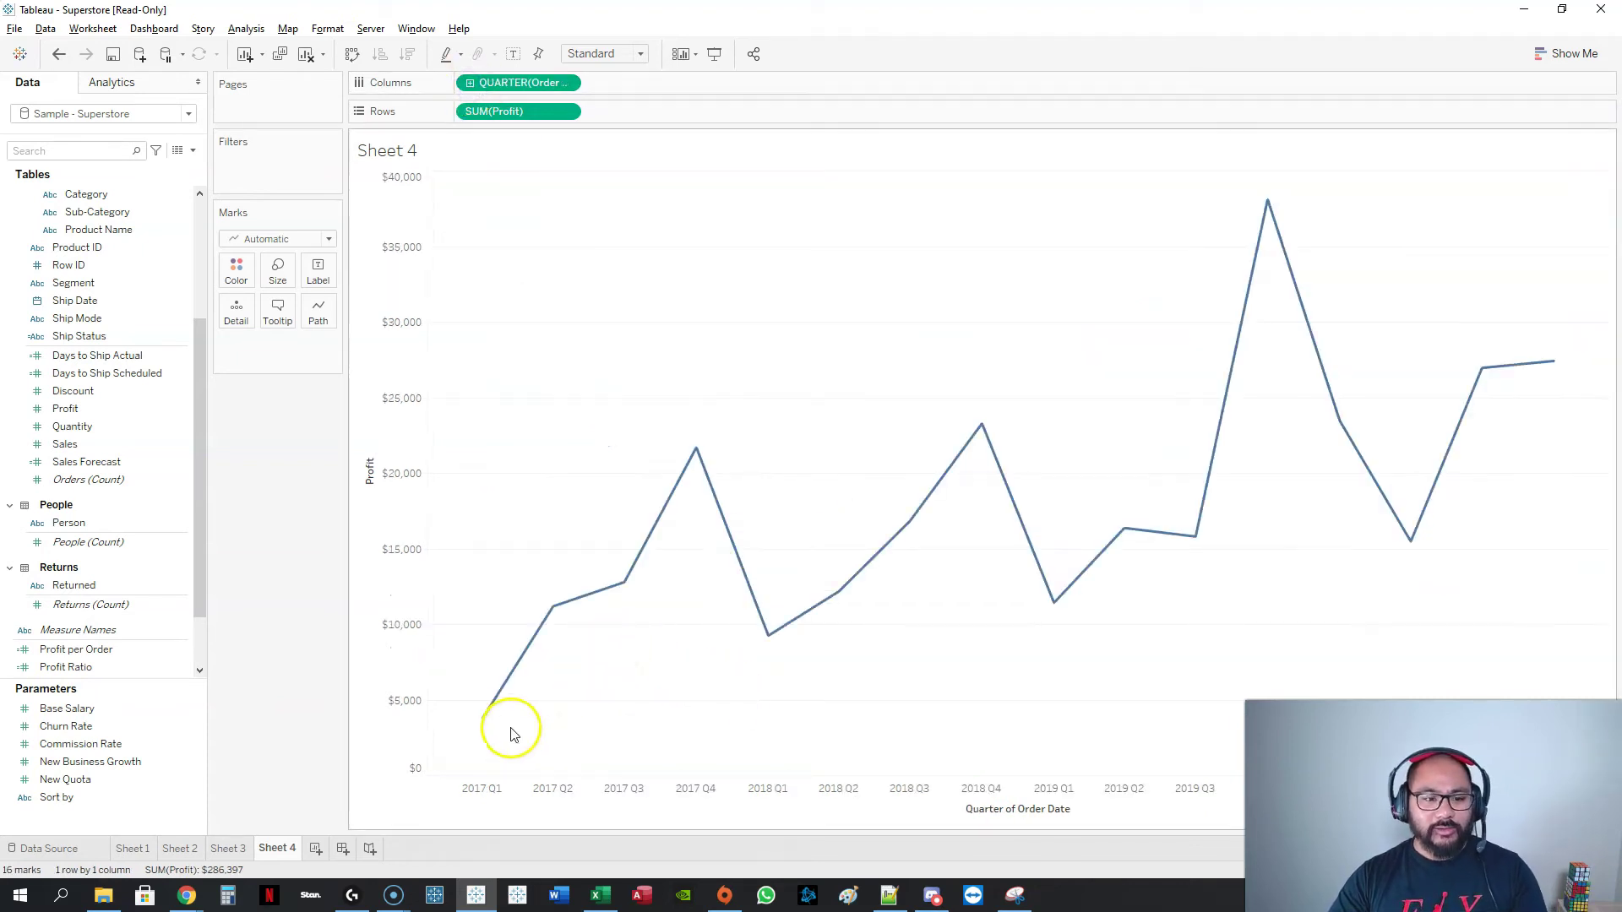
{"action": "left_click", "coordinate": [470, 83]}
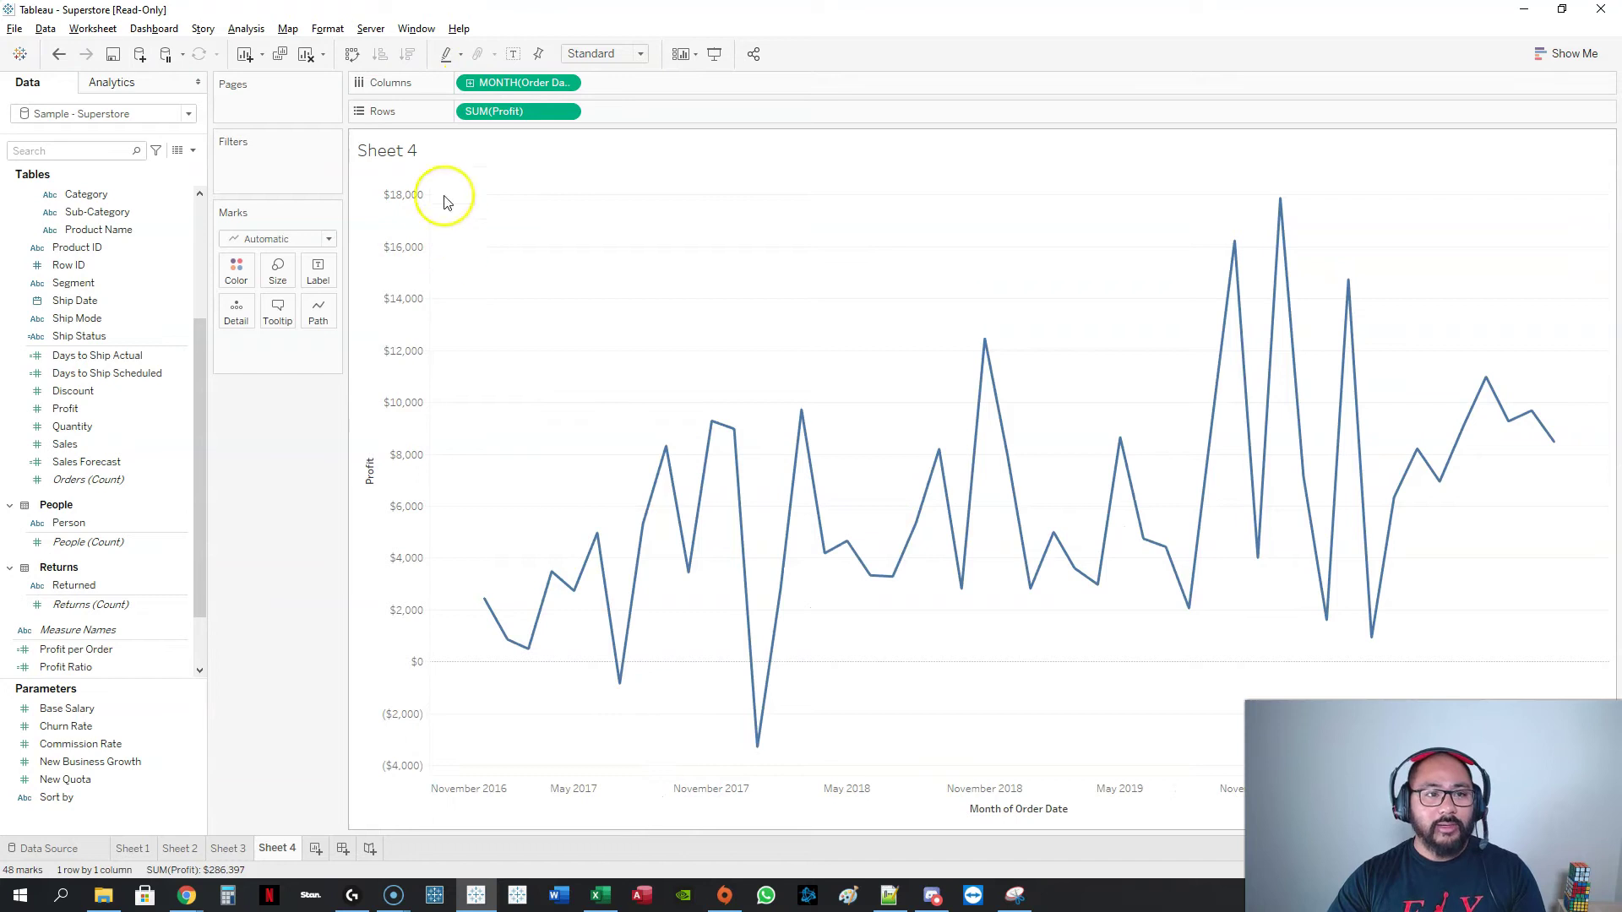
{"action": "left_click", "coordinate": [470, 83]}
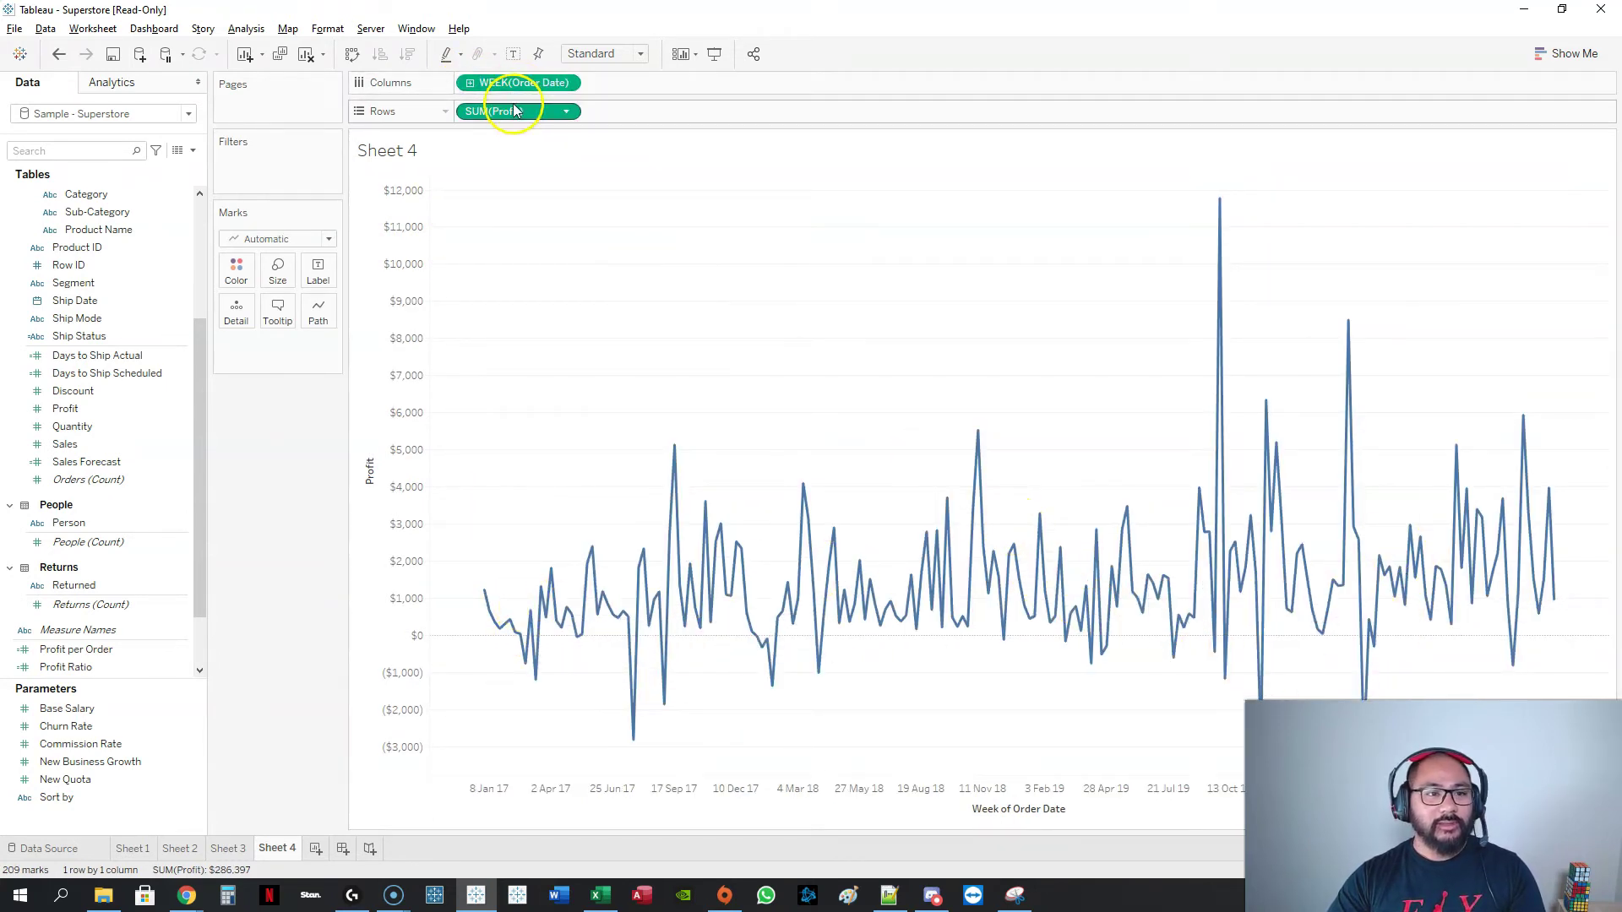
Step: Add weekly Sales and Quantity lines and merge them onto the Profit axis
{"action": "scroll", "coordinate": [80, 407], "scroll_direction": "down", "scroll_amount": 2}
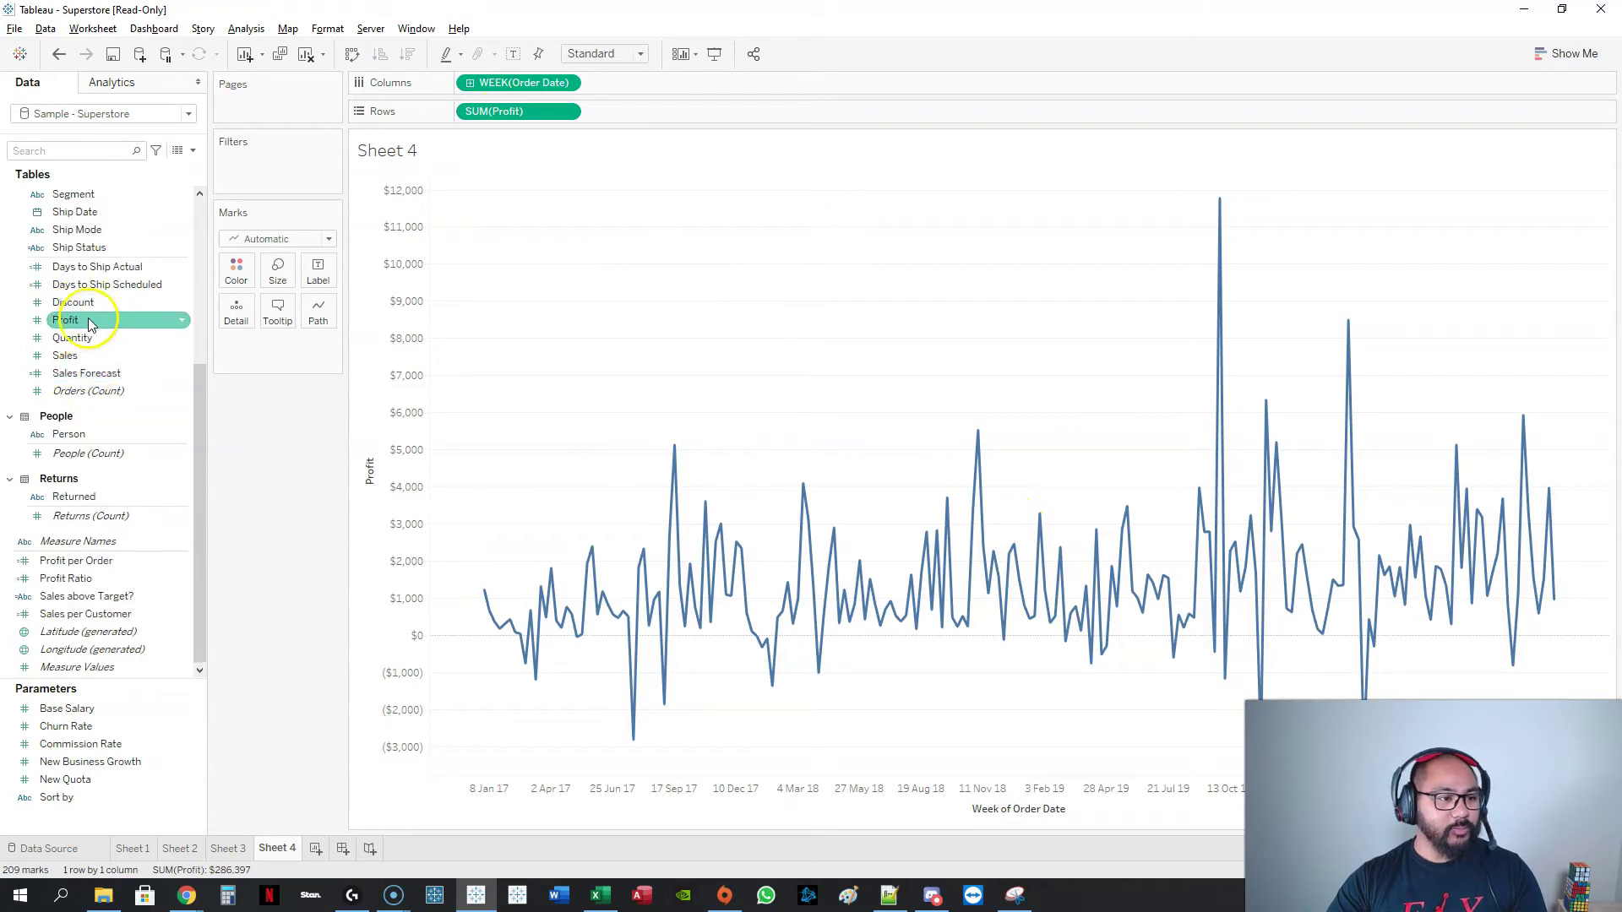
{"action": "left_click_drag", "start_coordinate": [88, 355], "coordinate": [747, 111]}
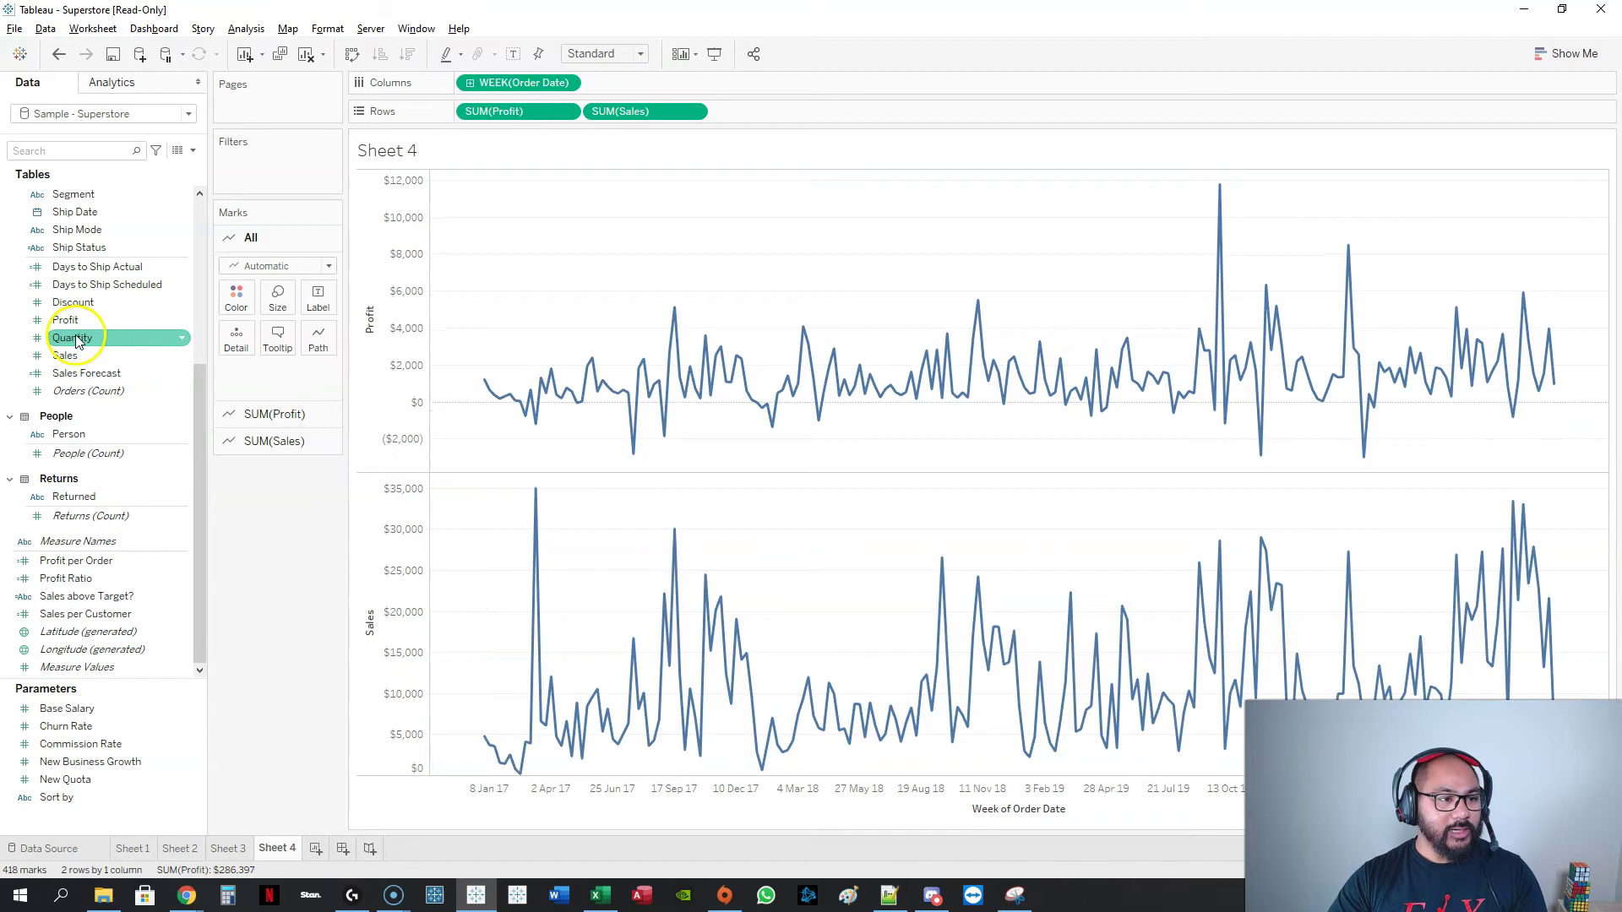
{"action": "left_click_drag", "start_coordinate": [76, 340], "coordinate": [750, 111]}
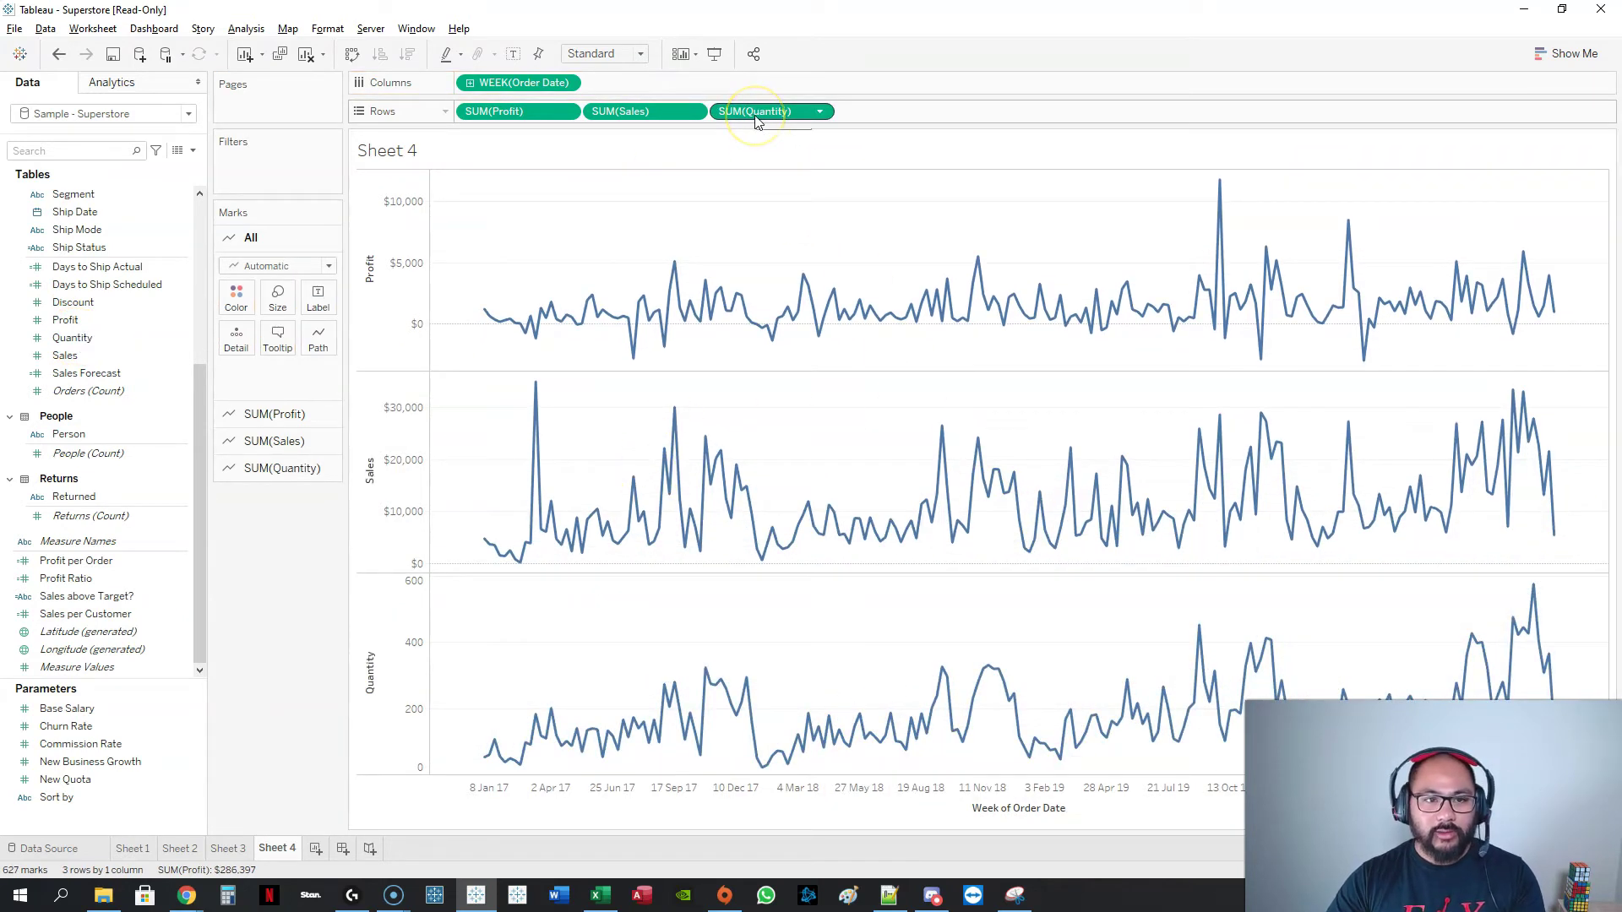
{"action": "left_click_drag", "start_coordinate": [756, 118], "coordinate": [397, 258]}
{"action": "left_click_drag", "start_coordinate": [650, 112], "coordinate": [405, 275]}
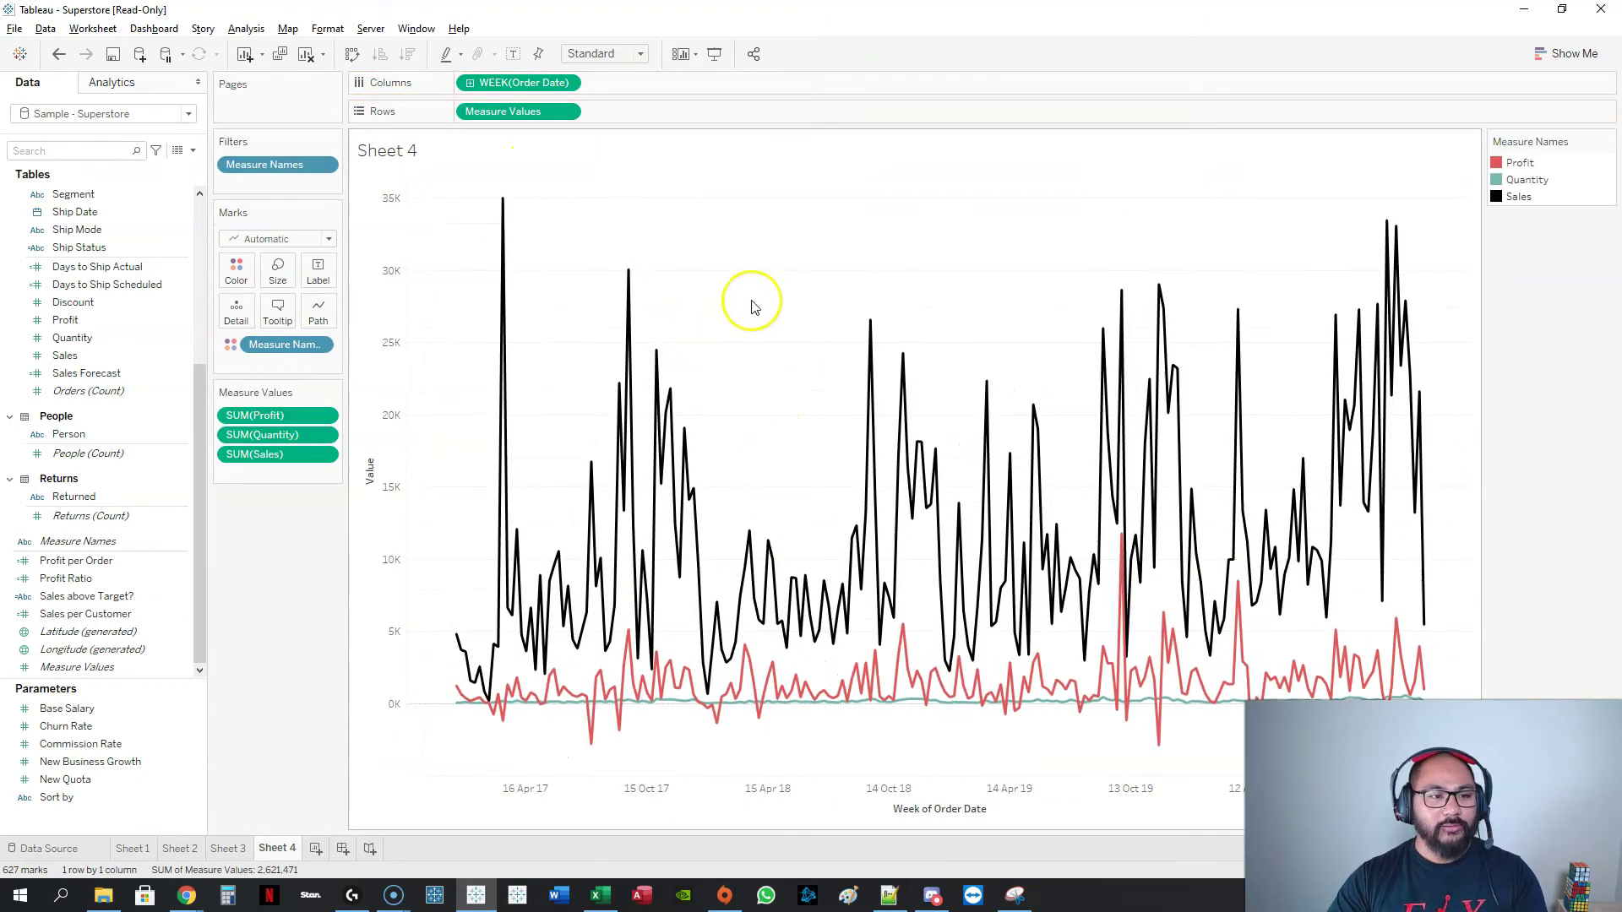